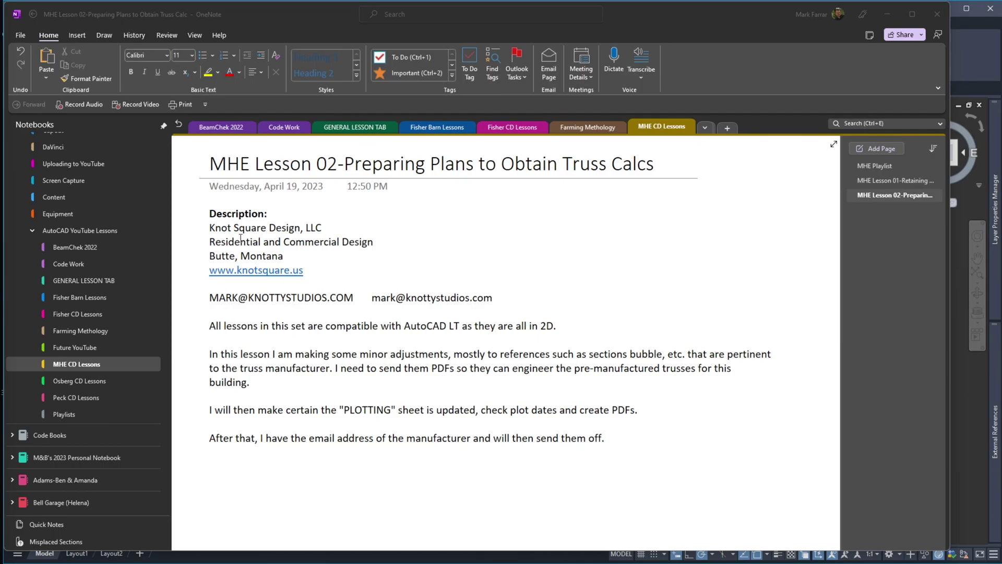
Review the lesson notes on contact details, AutoCAD LT compatibility and the PLOTTING sheet, and move the notes away to switch to AutoCAD
drag(209, 227, 308, 270)
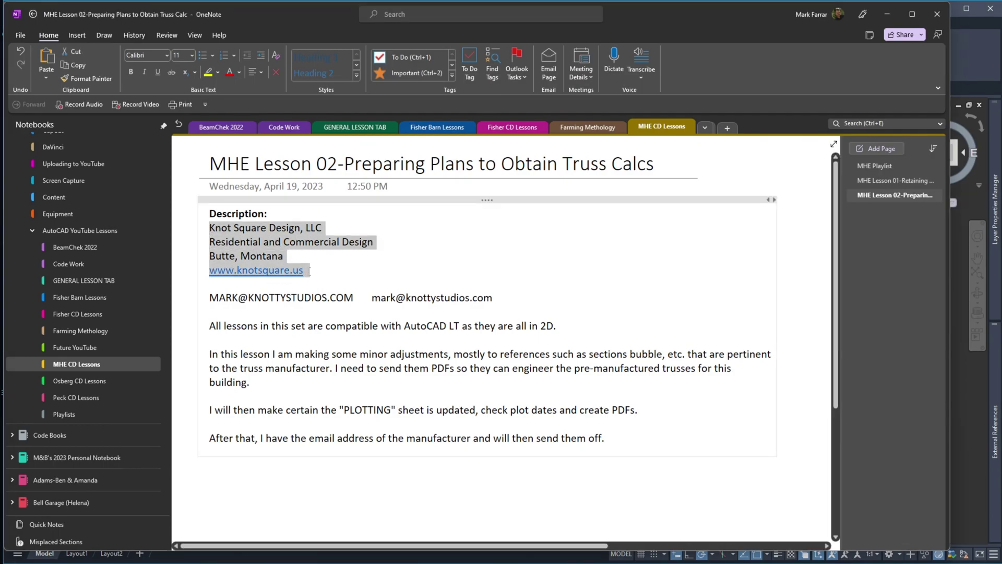
drag(209, 297, 566, 298)
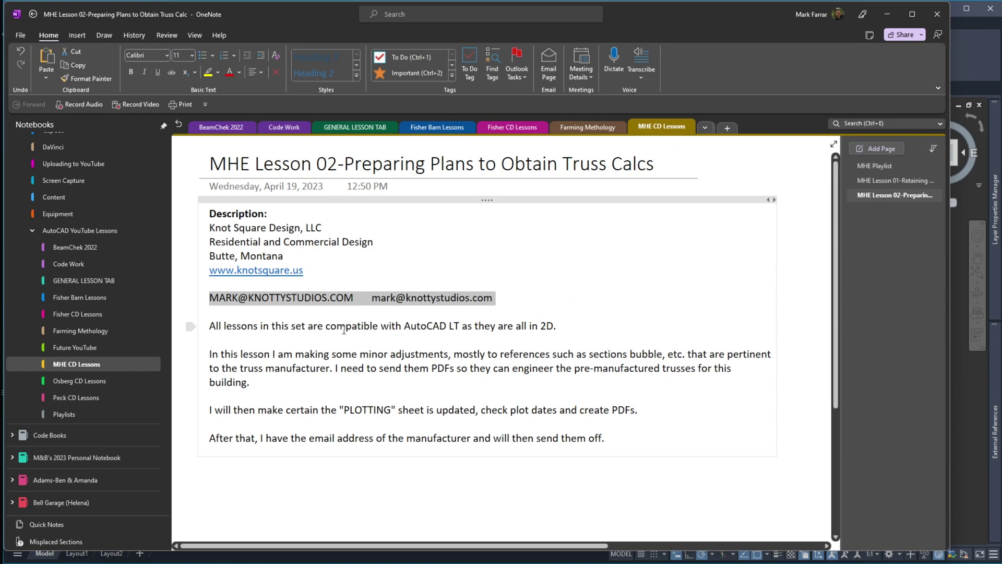
drag(404, 325, 462, 326)
click(664, 265)
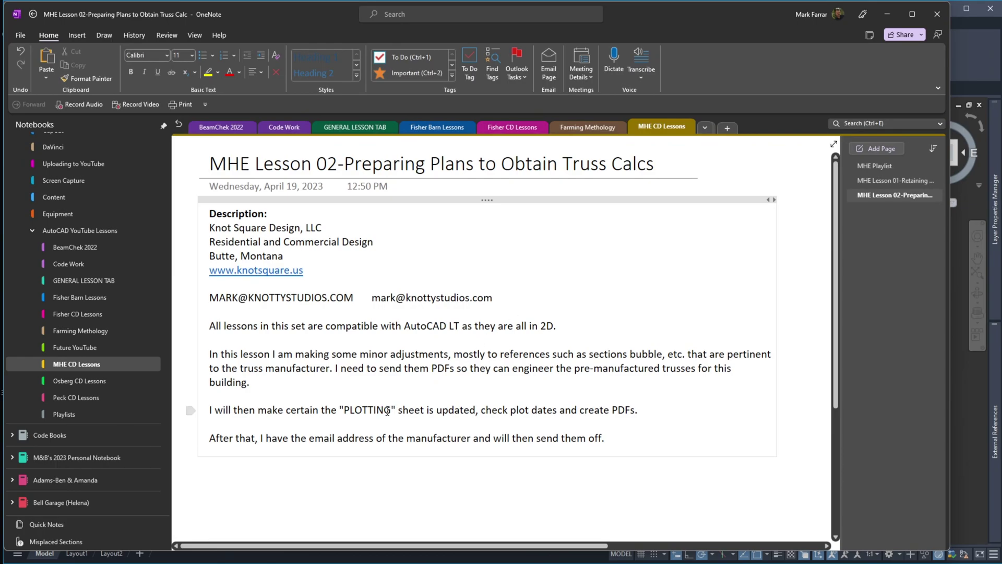
drag(397, 411, 339, 409)
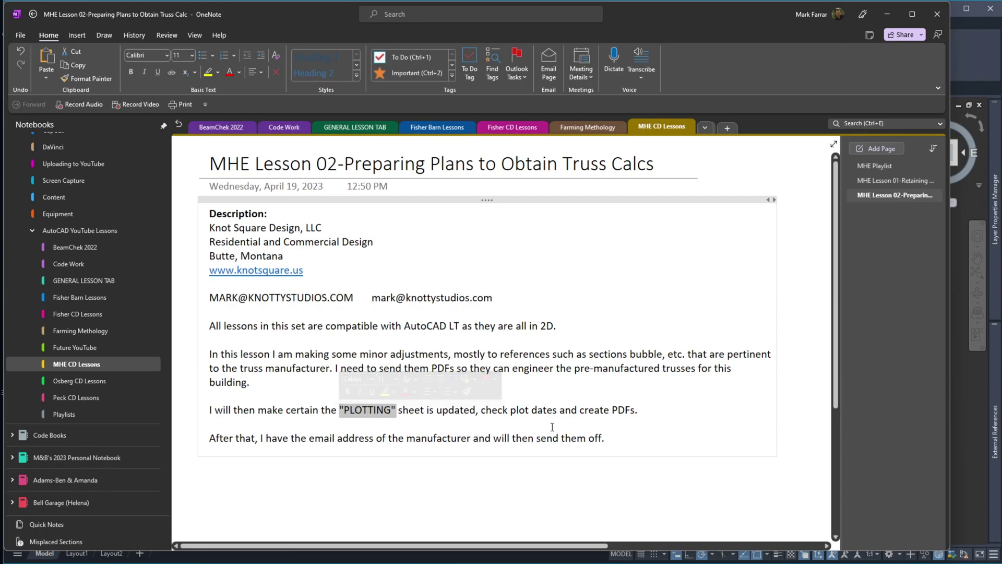
click(643, 411)
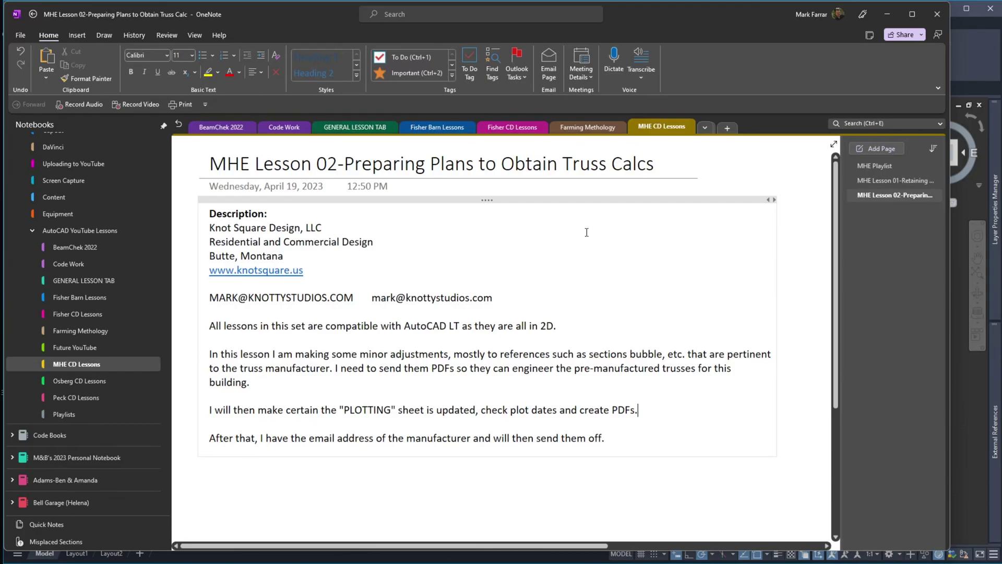
drag(642, 7, 1001, 11)
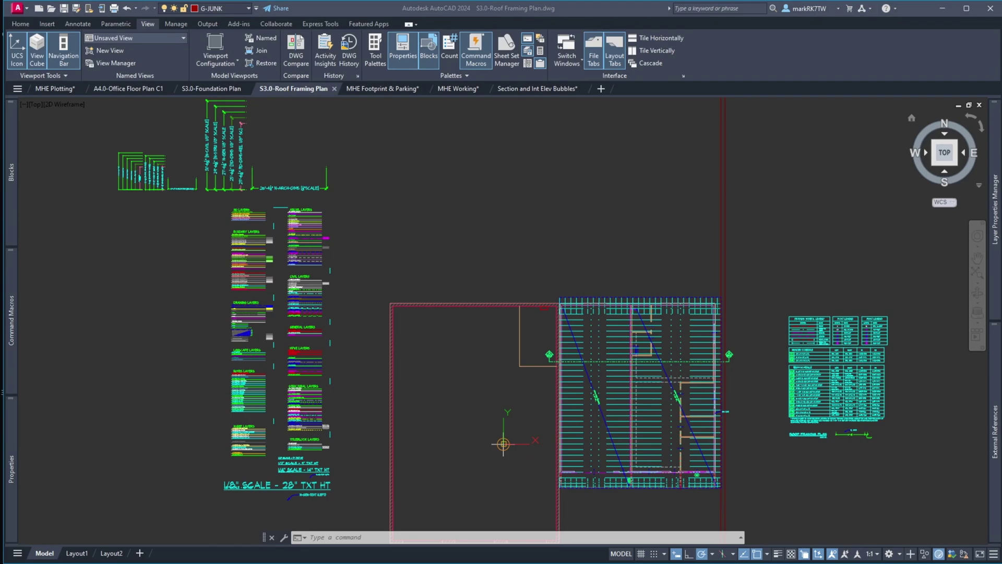
Examine the roof framing plan at full extents and around the section A cut line
scroll(665, 173, down, 2)
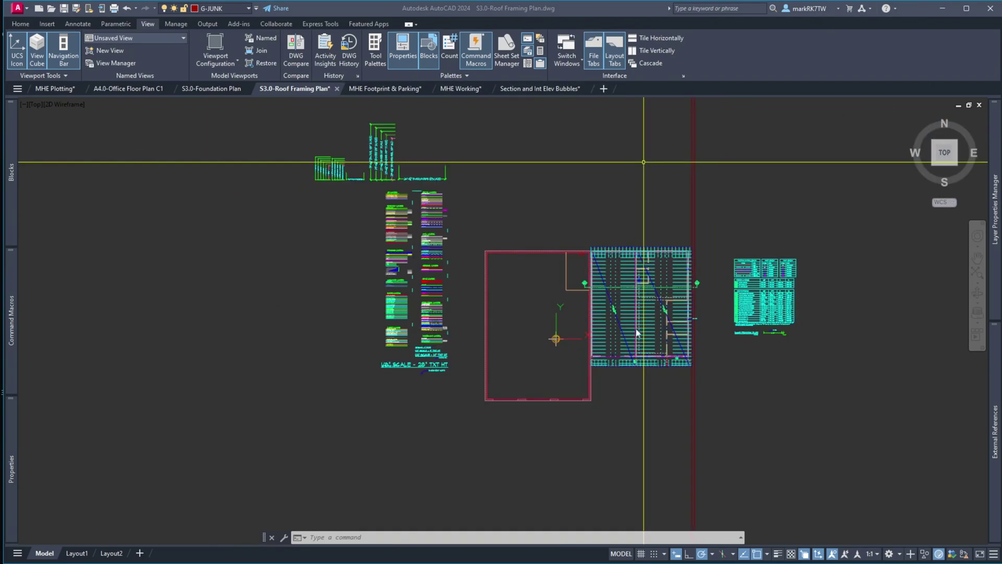
scroll(620, 388, up, 2)
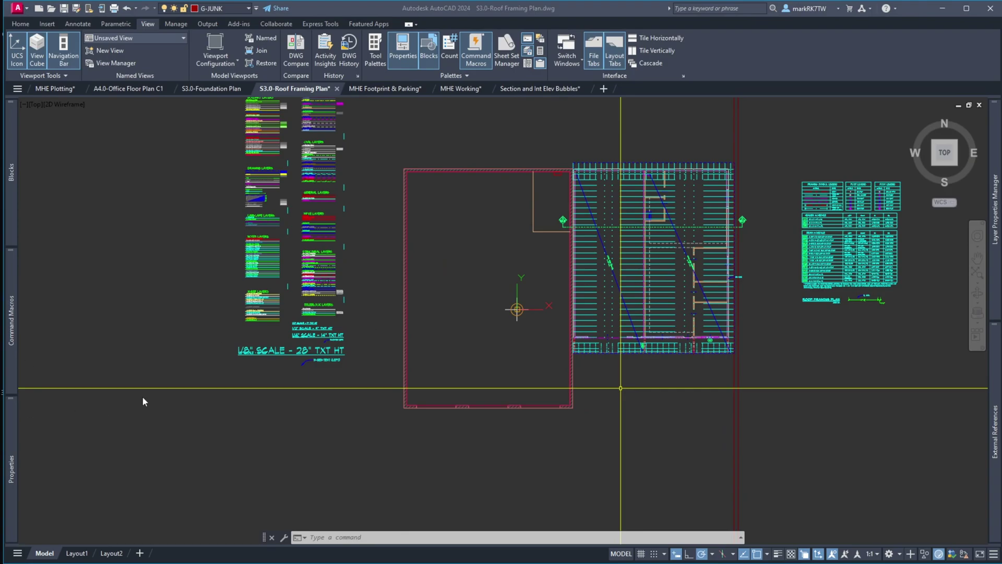
click(487, 149)
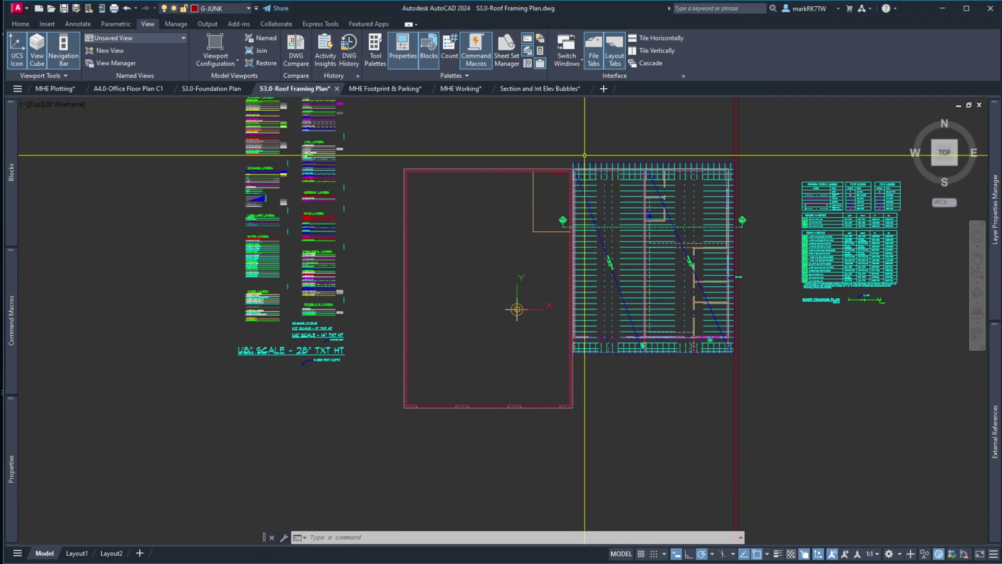
text(z)
key(Return)
key(Return)
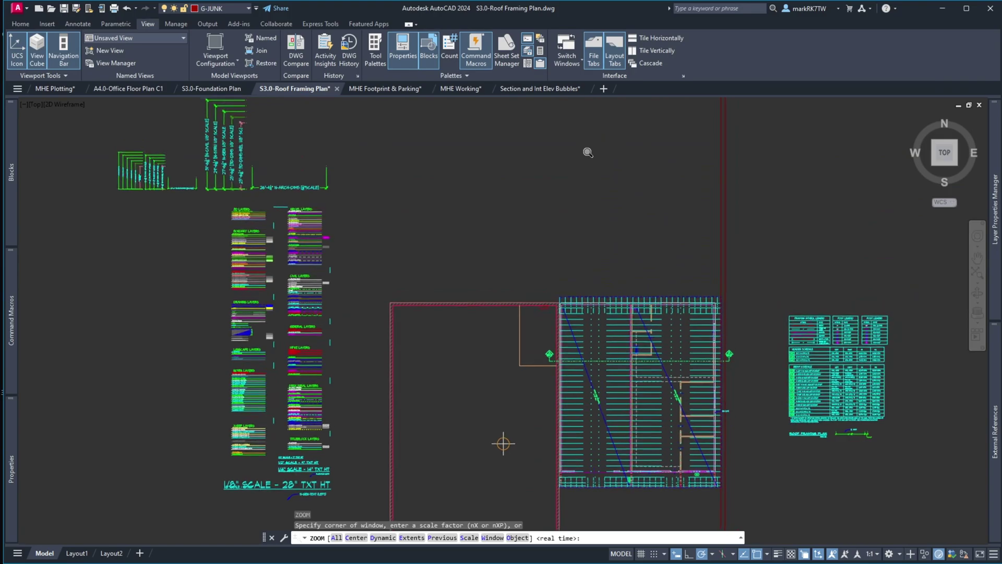
text(e)
key(Return)
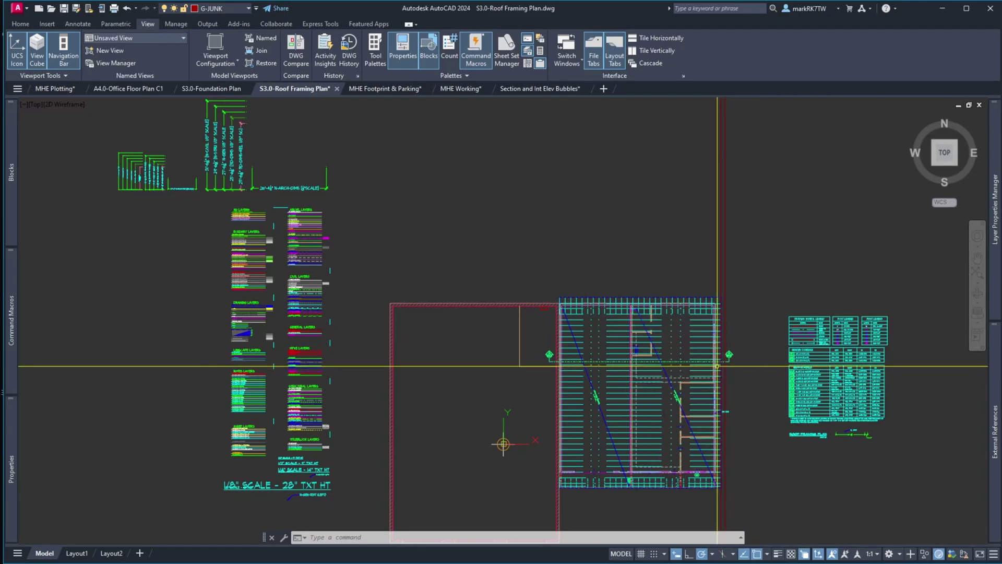
scroll(717, 366, up, 3)
scroll(717, 366, up, 4)
scroll(719, 365, down, 4)
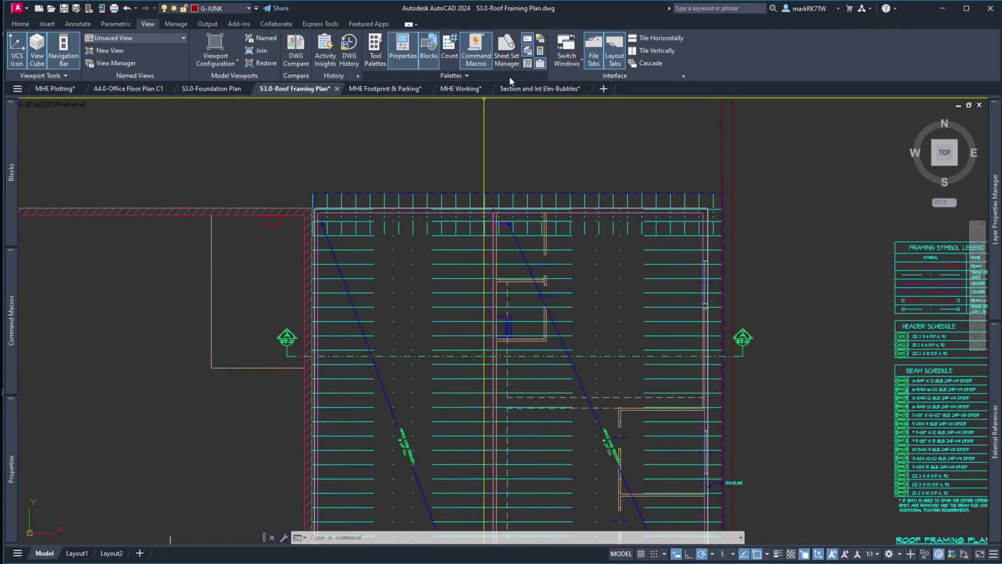
Switch to the Section and Int Elev Bubbles drawing and fit all of its symbols in the view
click(515, 89)
text(z)
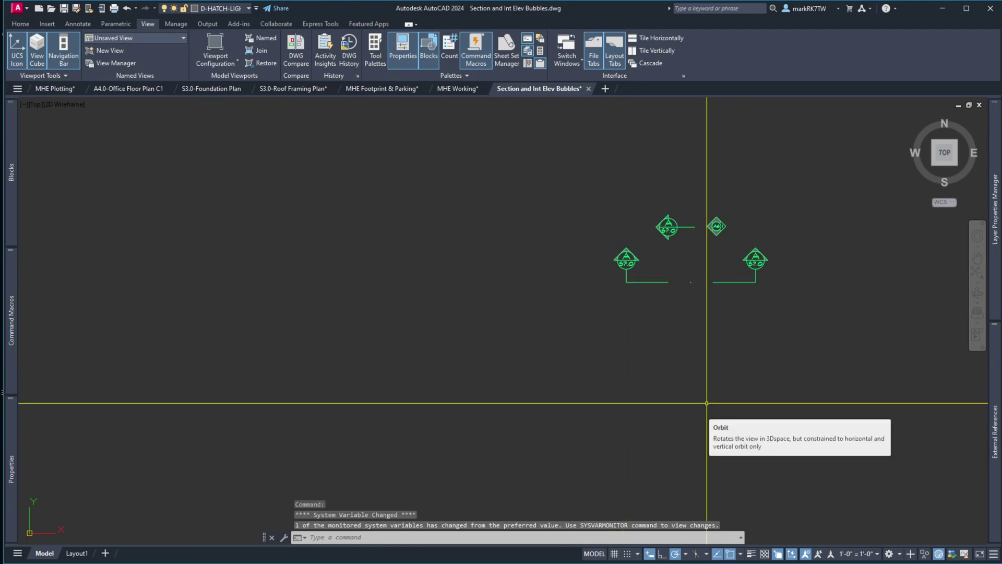
key(Return)
text(e)
key(Return)
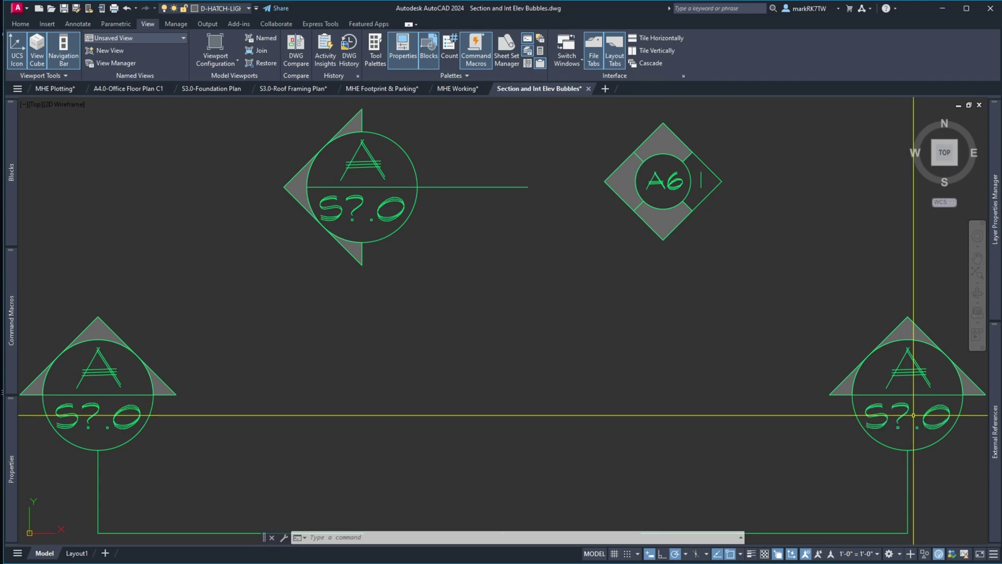
Try rotating the letter, sheet reference and divider line of the lower-right section bubble about the circle's centre, aiming straight down
text(ro)
key(Return)
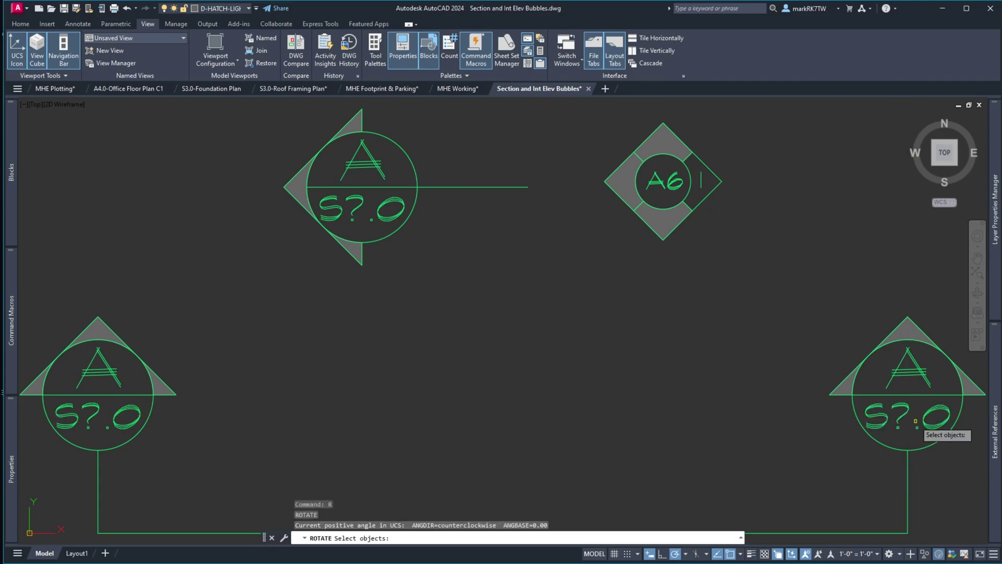
click(906, 425)
click(898, 365)
key(Return)
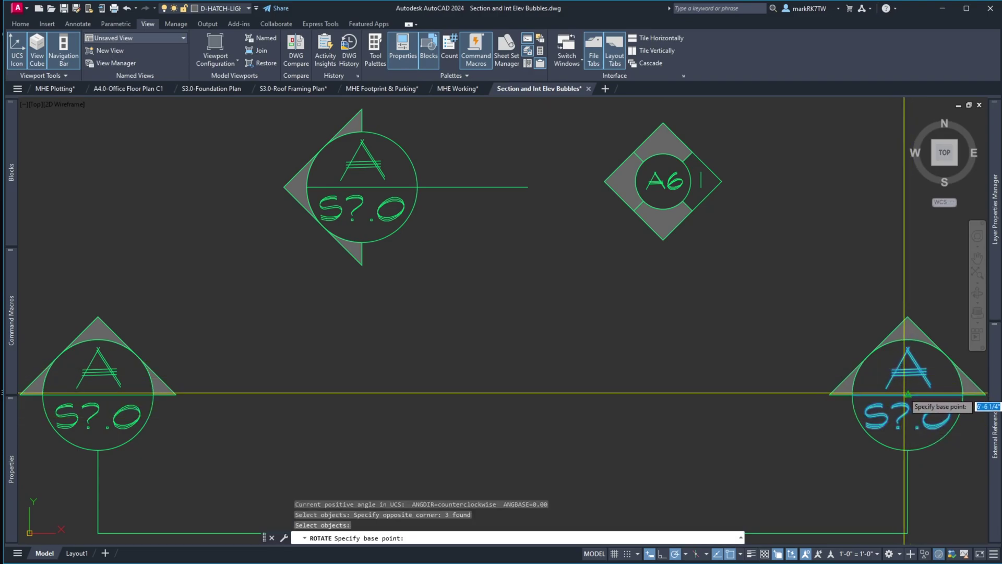
click(907, 395)
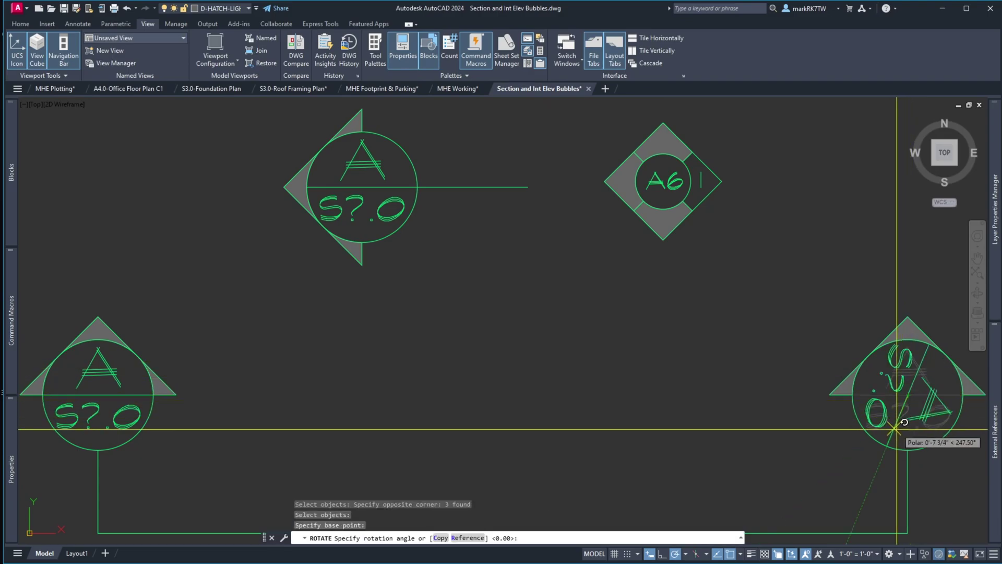
click(908, 461)
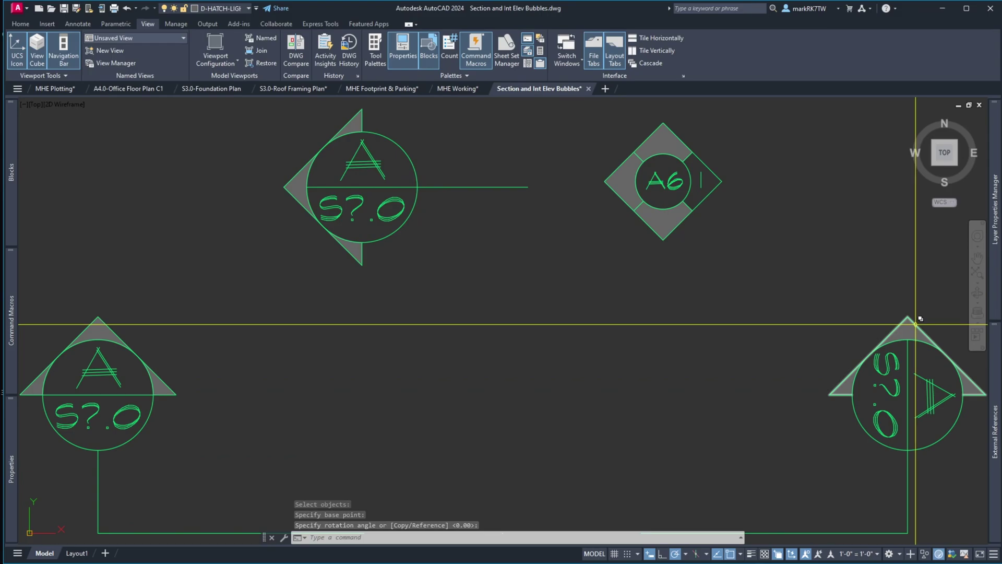
Check the arrow hatch of the rotated bubble, deselect it and undo the rotation
click(924, 337)
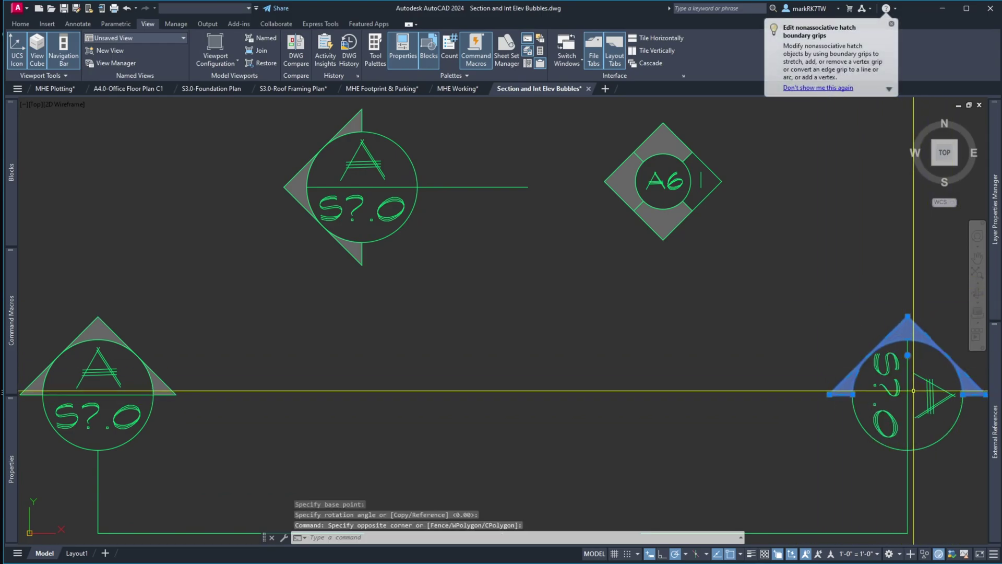
key(Escape)
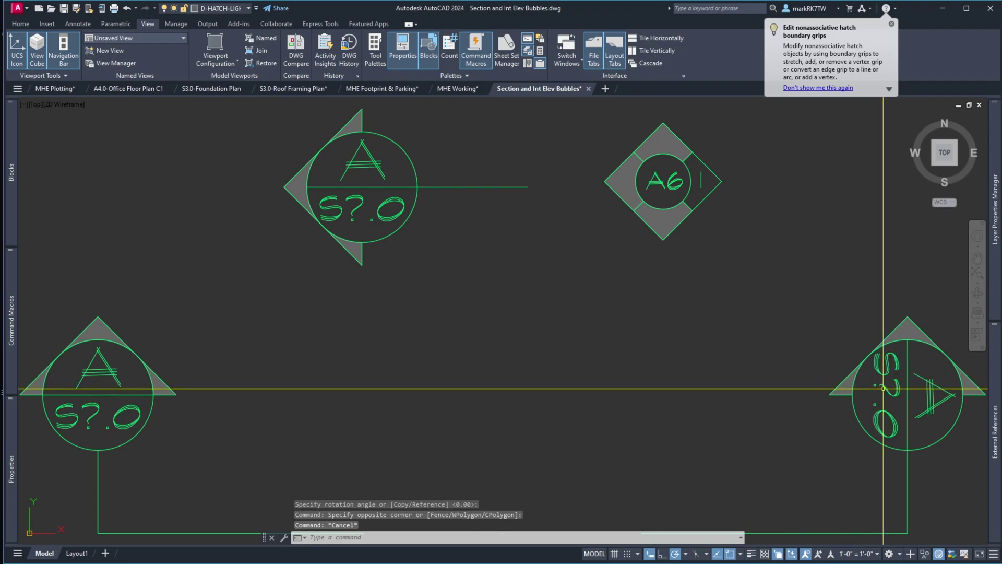
key(ctrl+z)
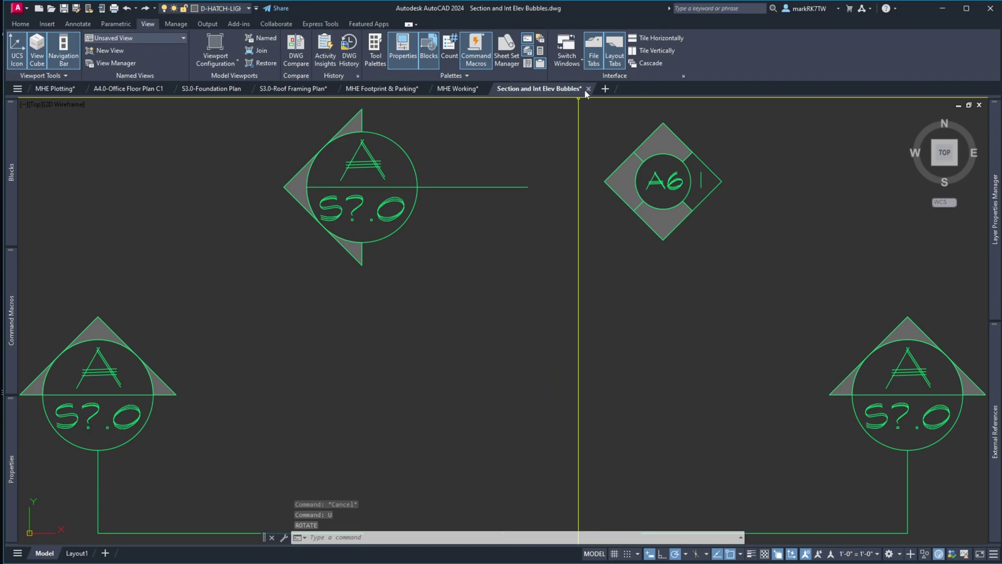
Switch to the roof framing plan and on to the MHE Plotting drawing to check Section A-A's sheet number
mouse_move(587, 91)
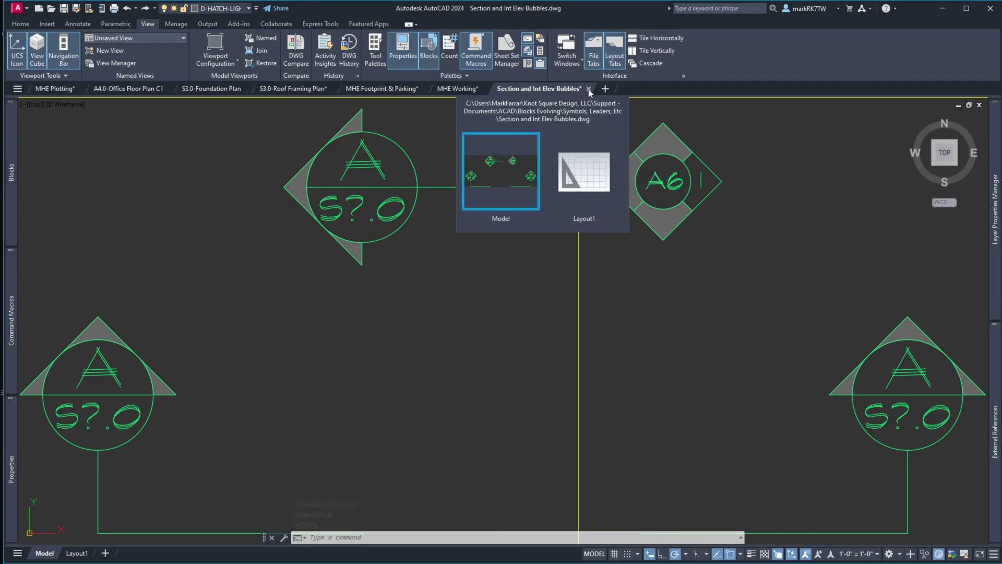
mouse_move(366, 91)
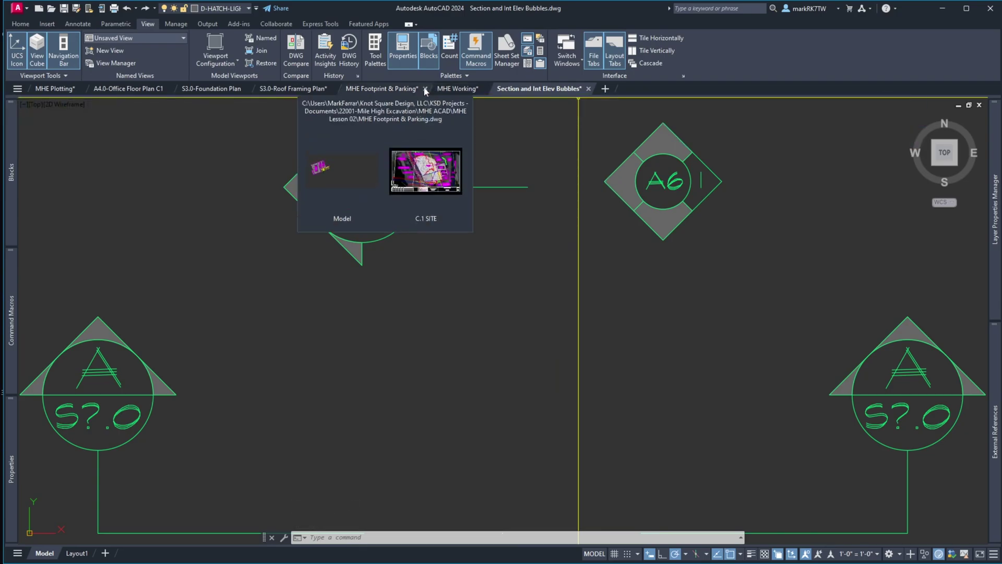
click(285, 89)
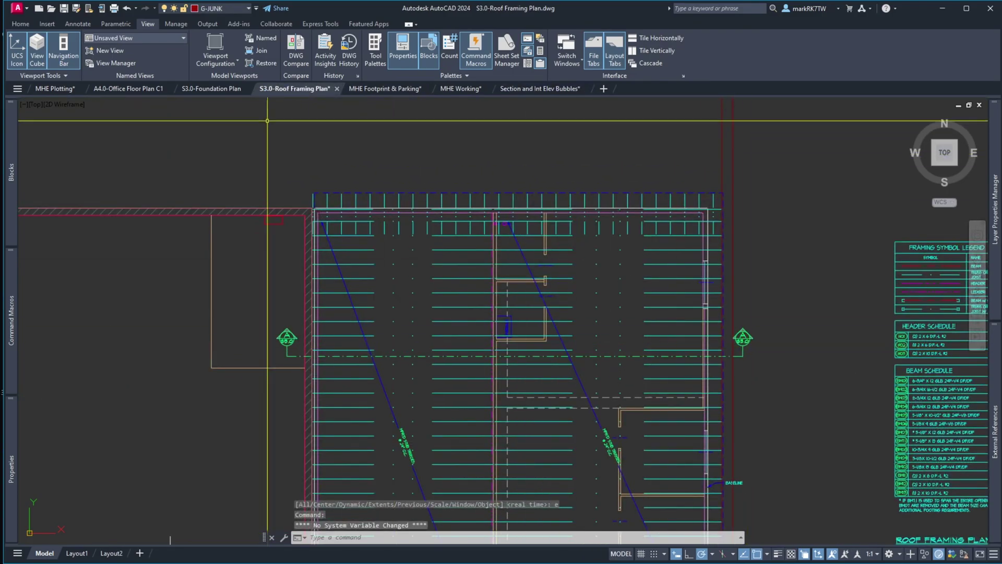
click(54, 89)
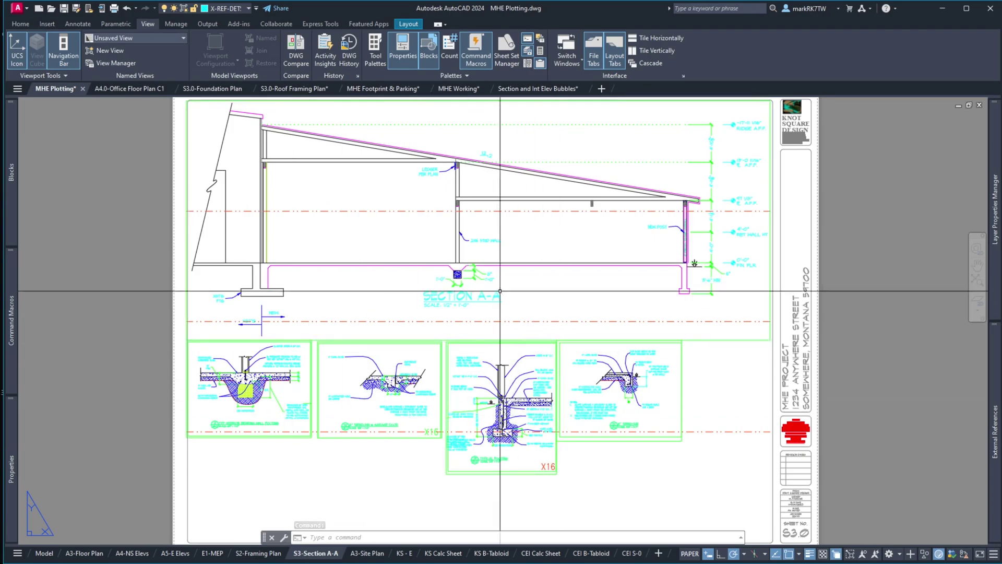
Return to the roof framing plan and check the sheet reference inside the section A bubbles
click(299, 90)
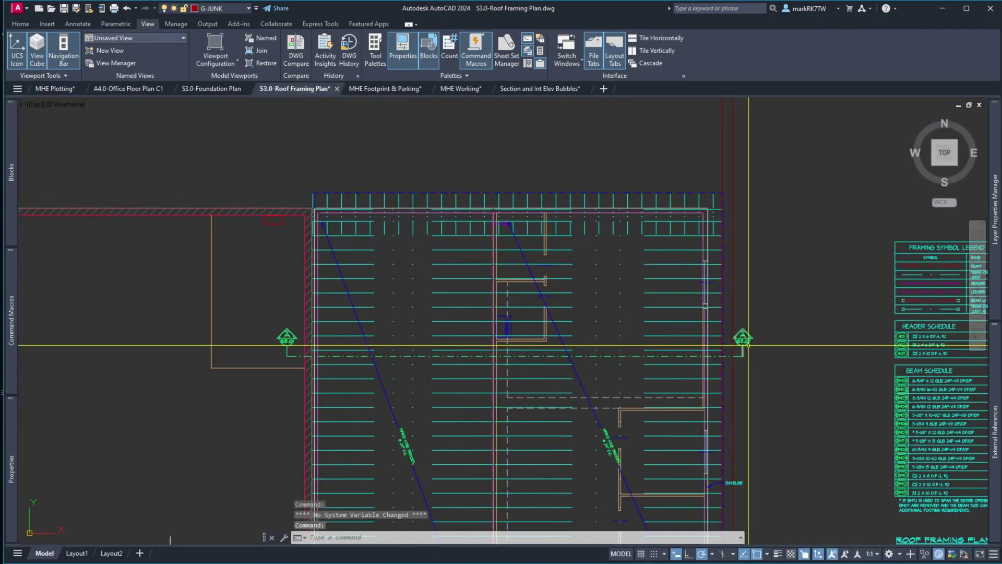
scroll(272, 349, up, 10)
scroll(272, 349, down, 2)
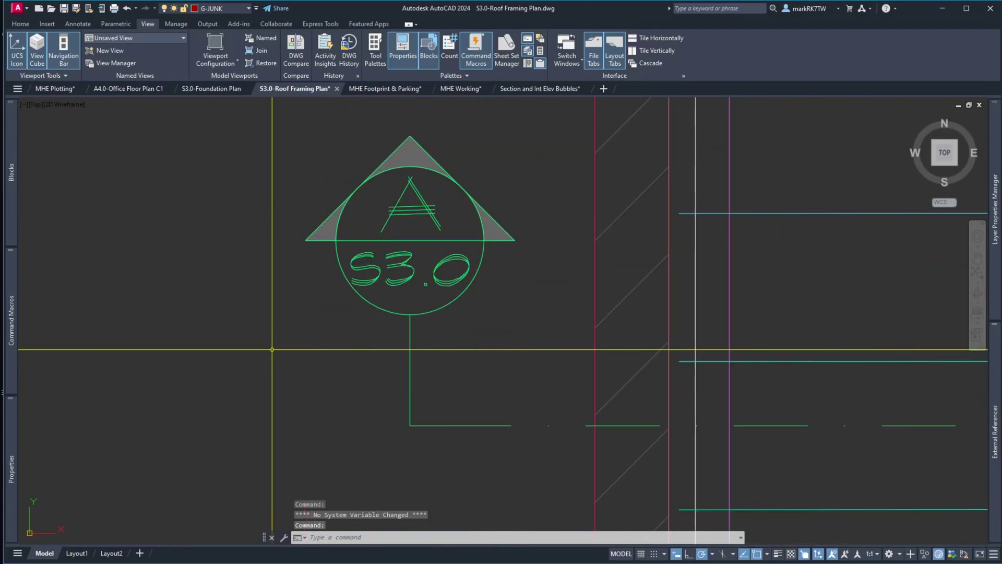
scroll(272, 349, down, 5)
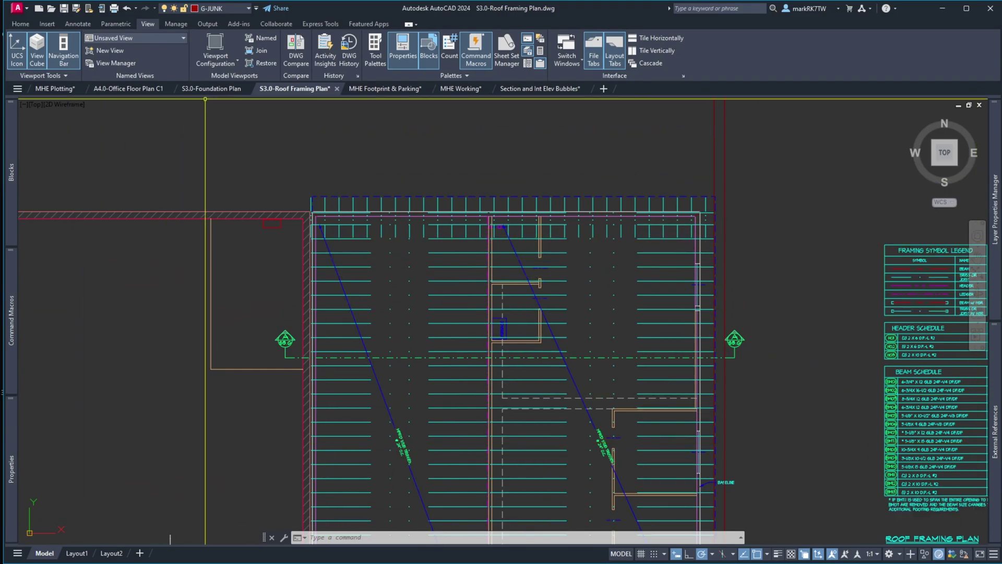
In the S3.0-Foundation Plan drawing, change the sheet reference in the left section A bubble to S3.0
click(211, 89)
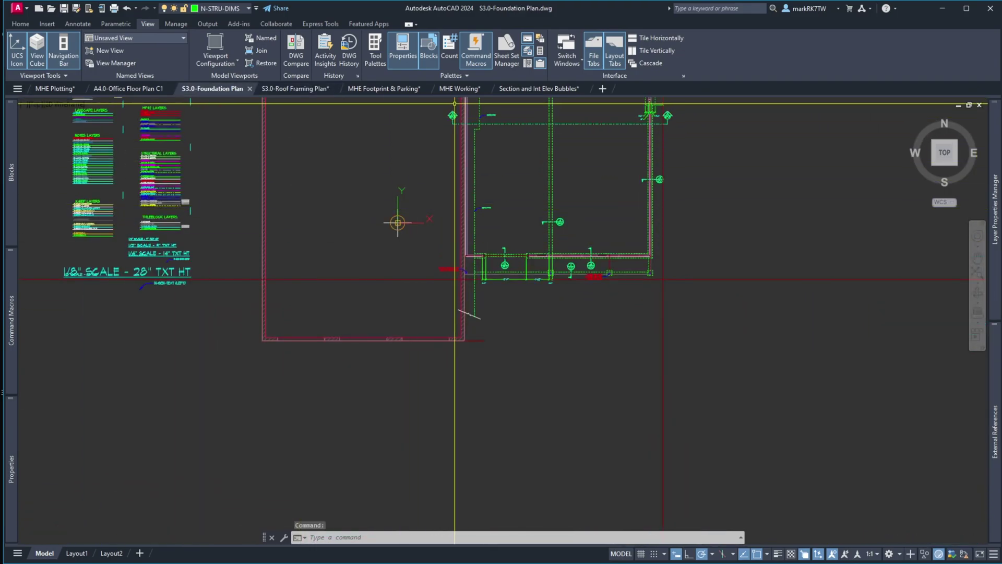
scroll(455, 105, up, 10)
click(383, 356)
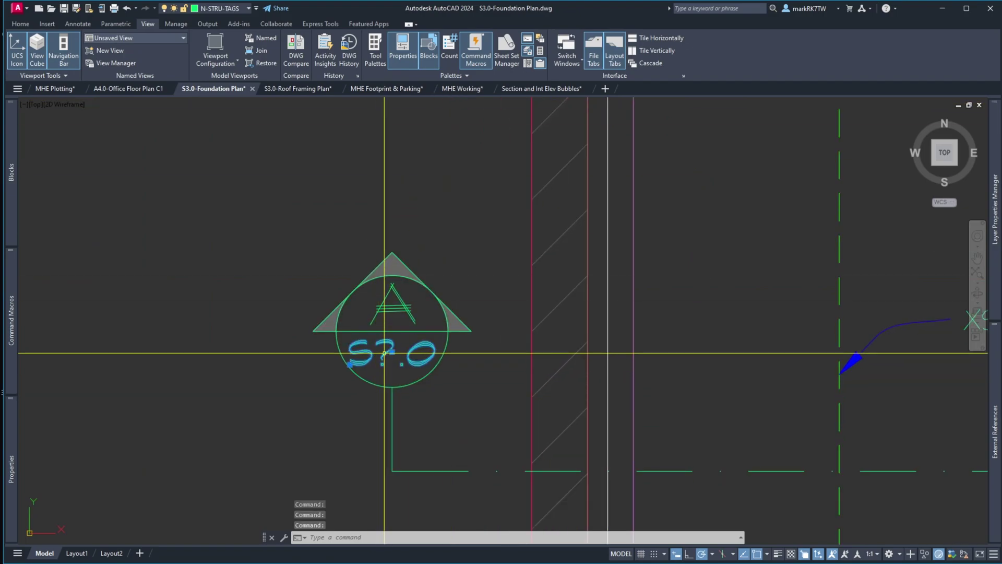
double_click(384, 355)
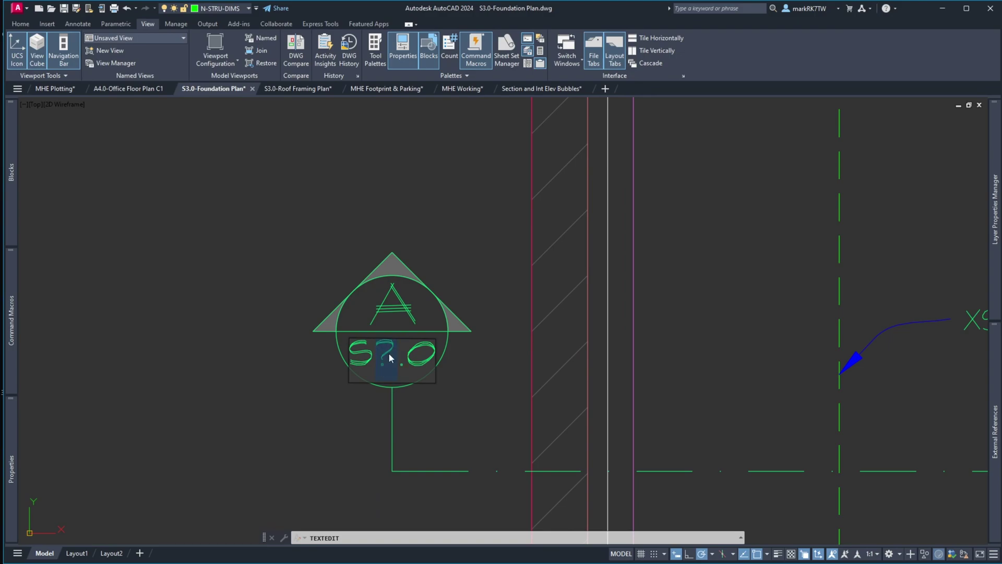
click(315, 392)
Change the sheet reference in the section A bubble at the east end of the section line to S3.0
scroll(845, 385, down, 5)
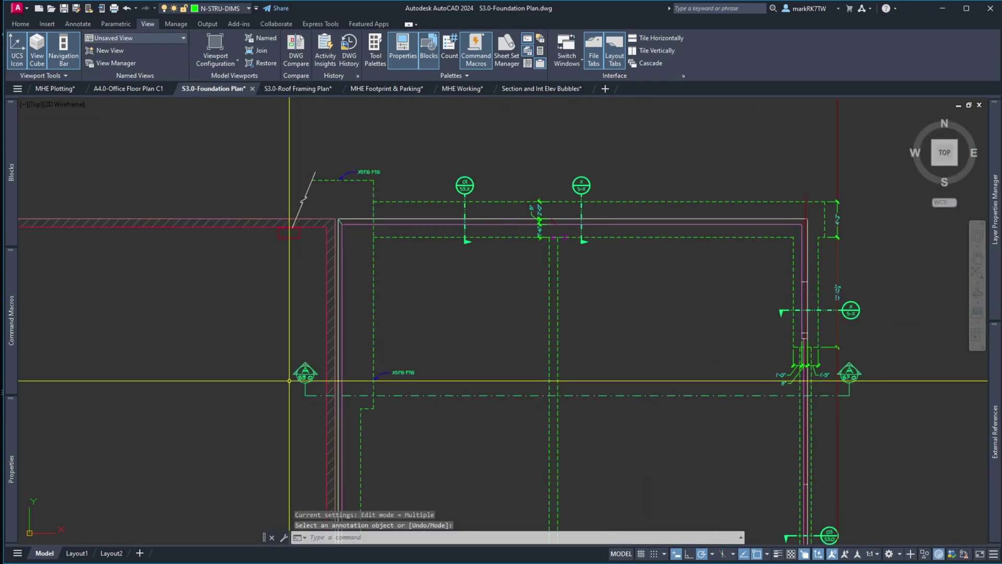
scroll(845, 376, up, 10)
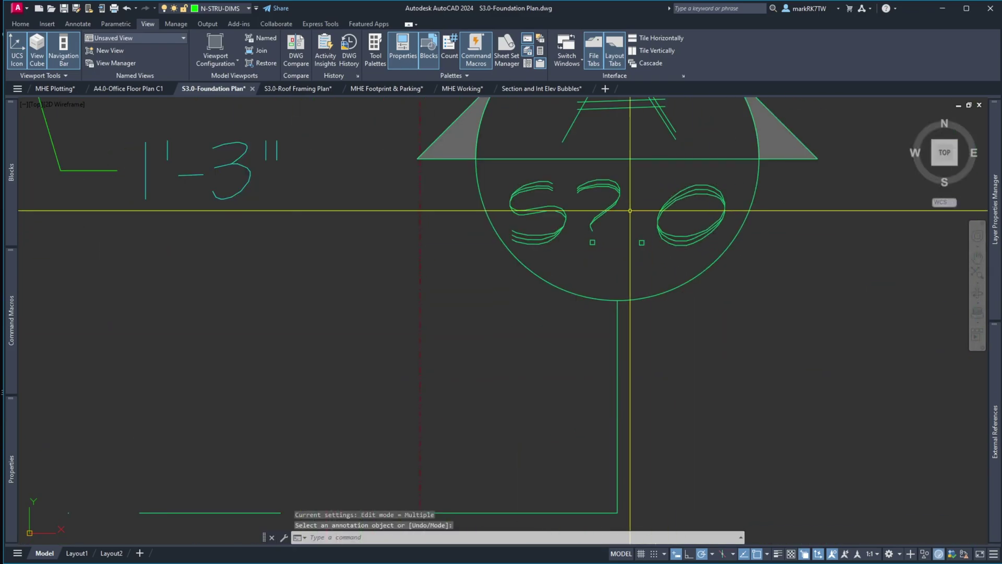
double_click(602, 210)
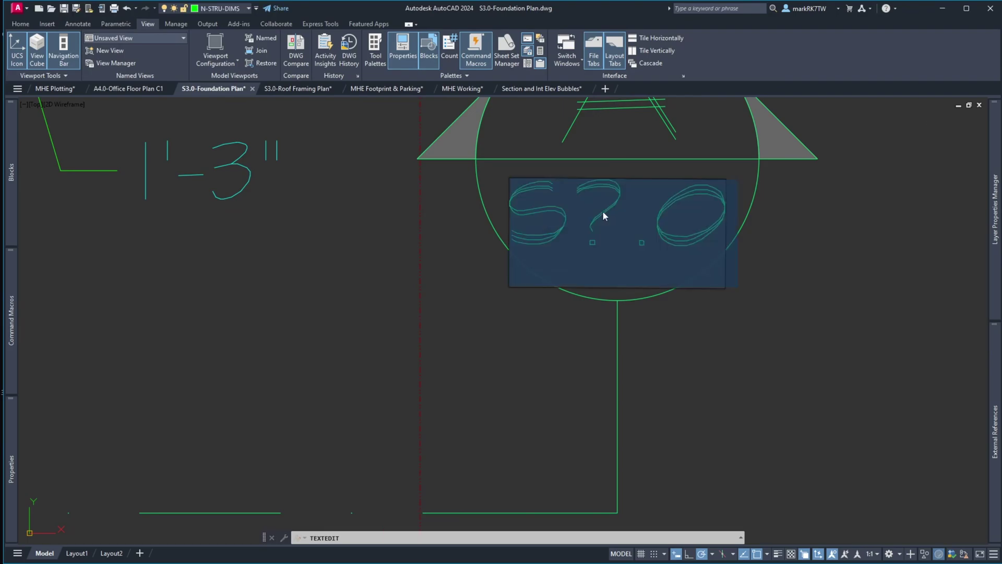
click(586, 207)
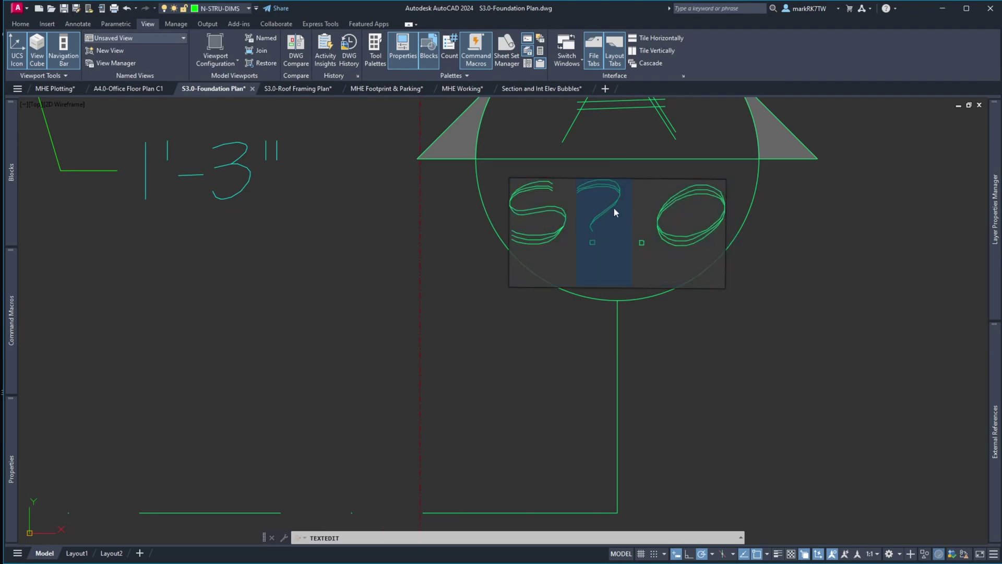
click(700, 374)
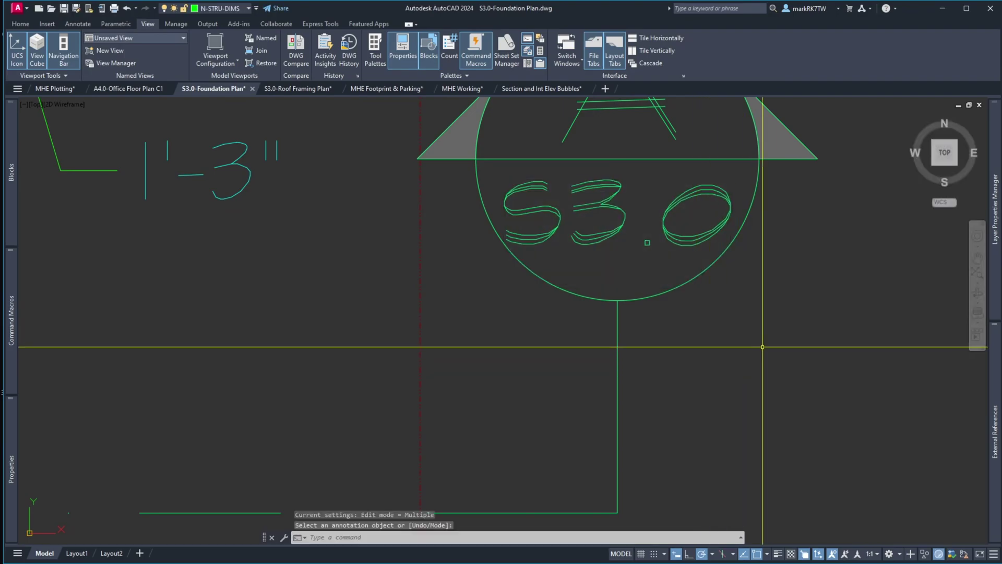
scroll(773, 341, down, 6)
scroll(775, 339, down, 2)
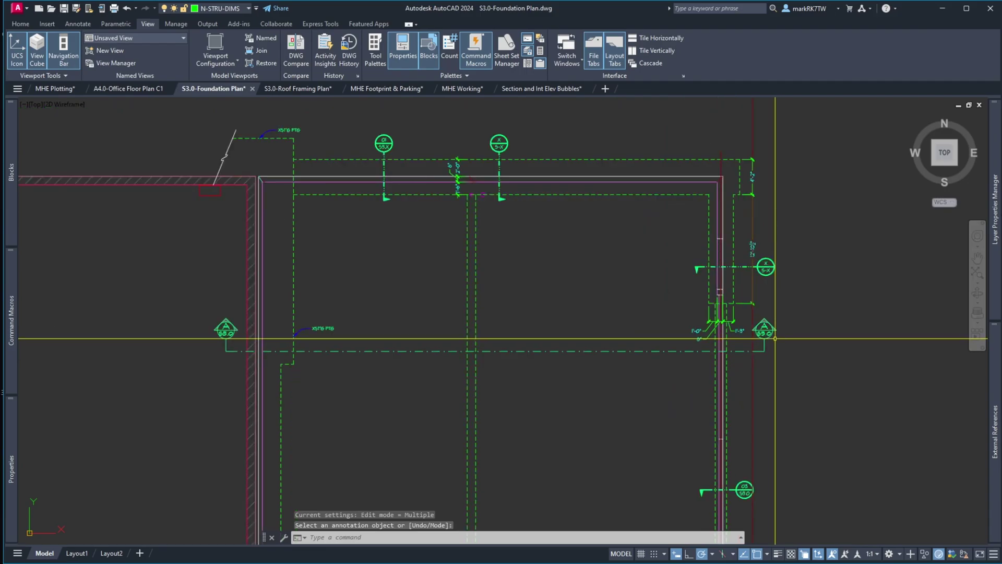
Open the attributes of the 01 detail bubble above the north wall, review its detail and sheet values, and close them without changes
scroll(371, 139, up, 3)
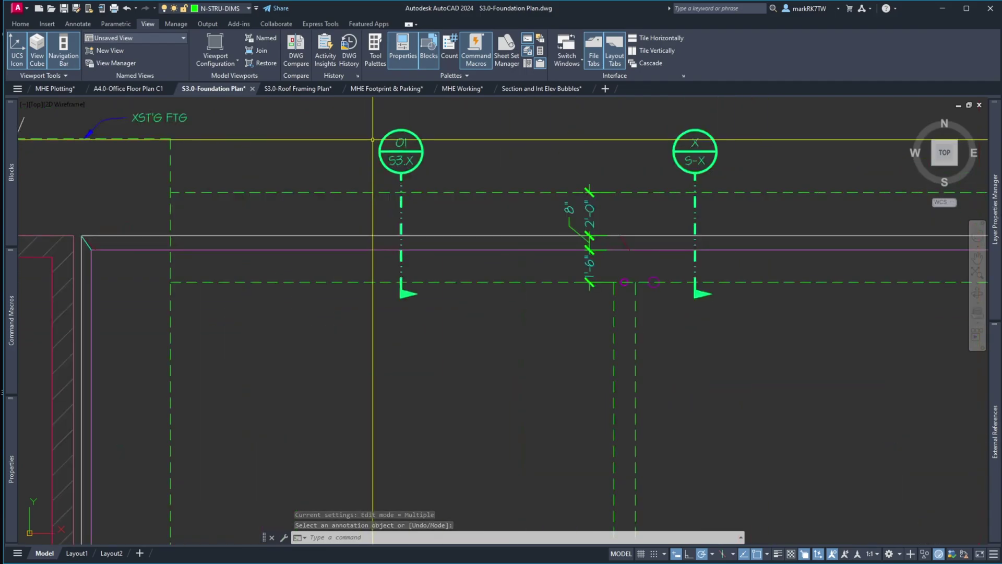
double_click(401, 147)
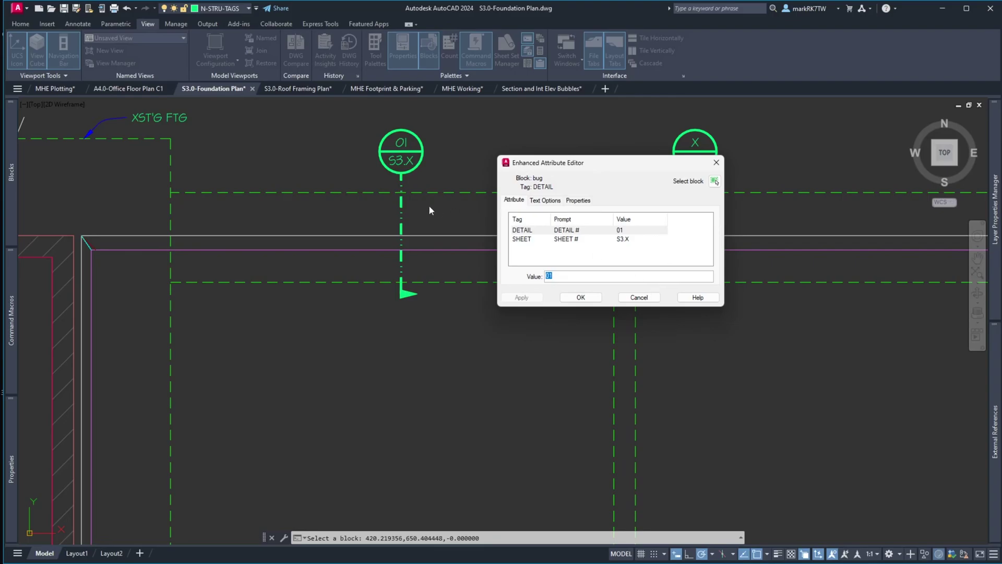
click(716, 163)
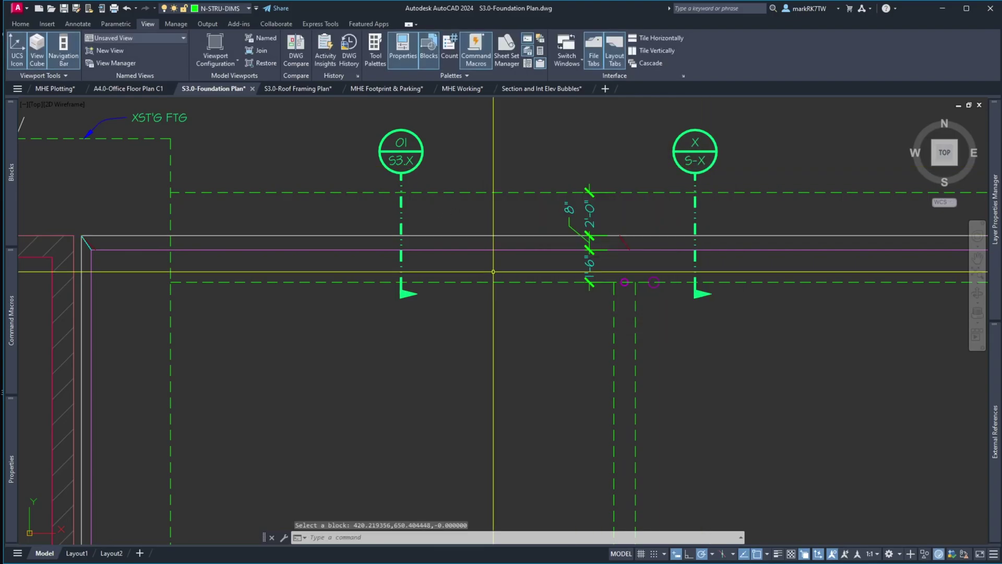
Examine the foundation plan and the junction between the existing building's wall and the new building's northwest corner
scroll(493, 272, down, 4)
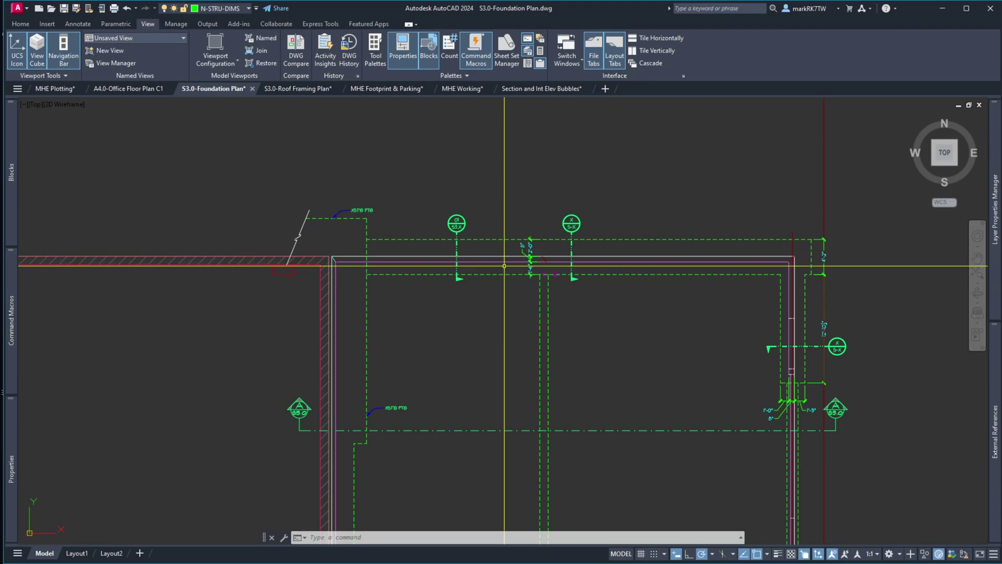
scroll(460, 303, down, 6)
scroll(459, 376, up, 6)
scroll(531, 226, down, 6)
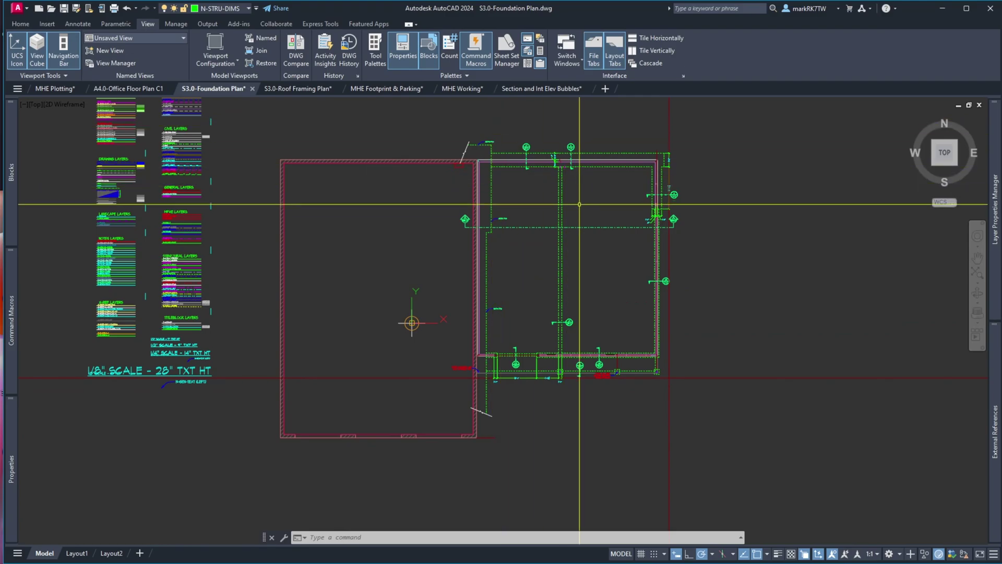
scroll(476, 218, up, 5)
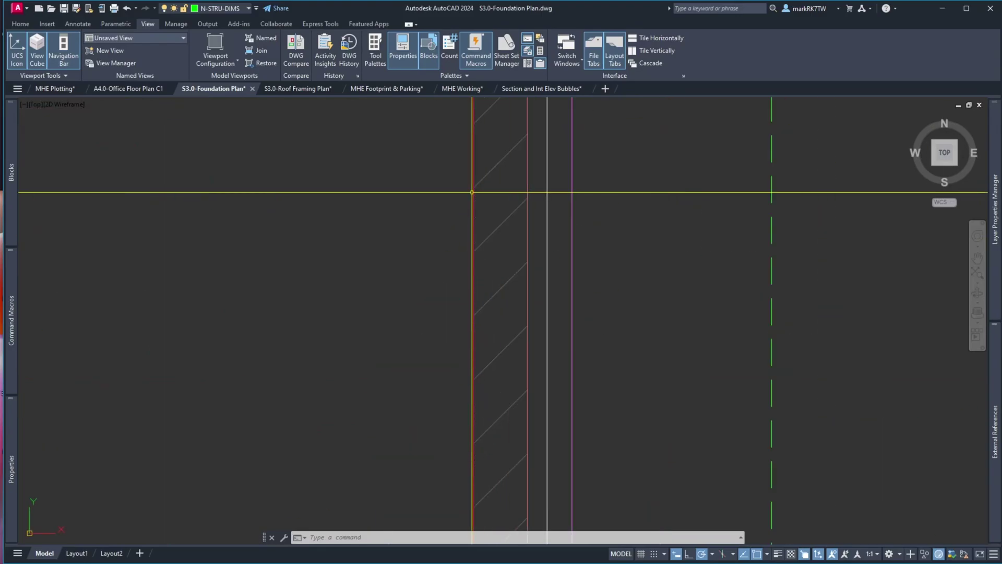
scroll(517, 218, down, 6)
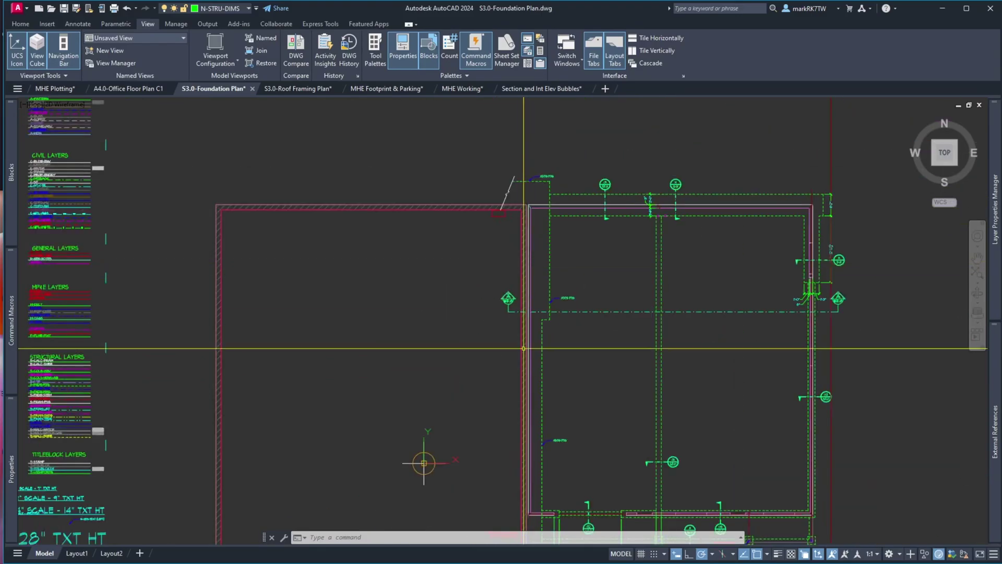
scroll(536, 192, up, 7)
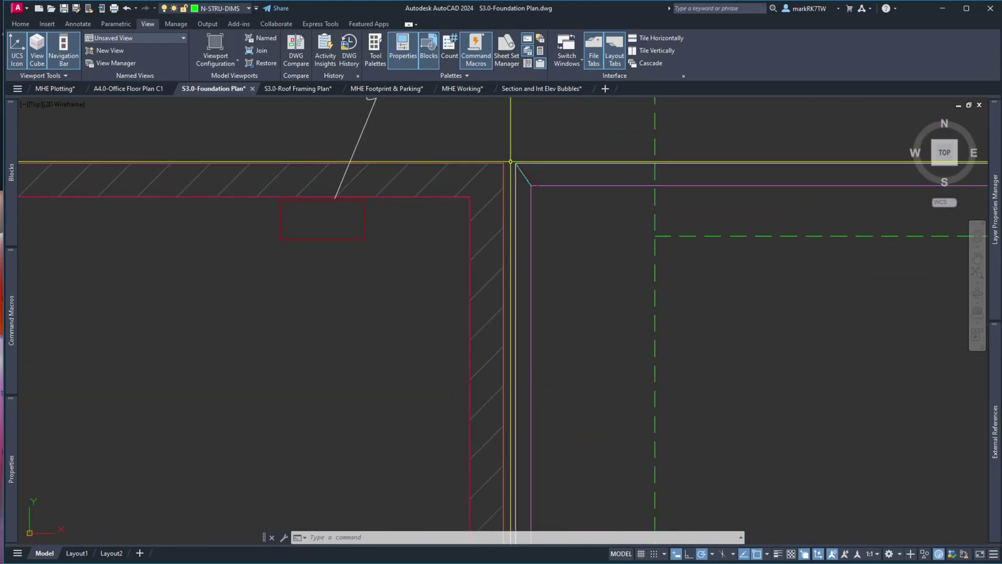
scroll(505, 165, up, 4)
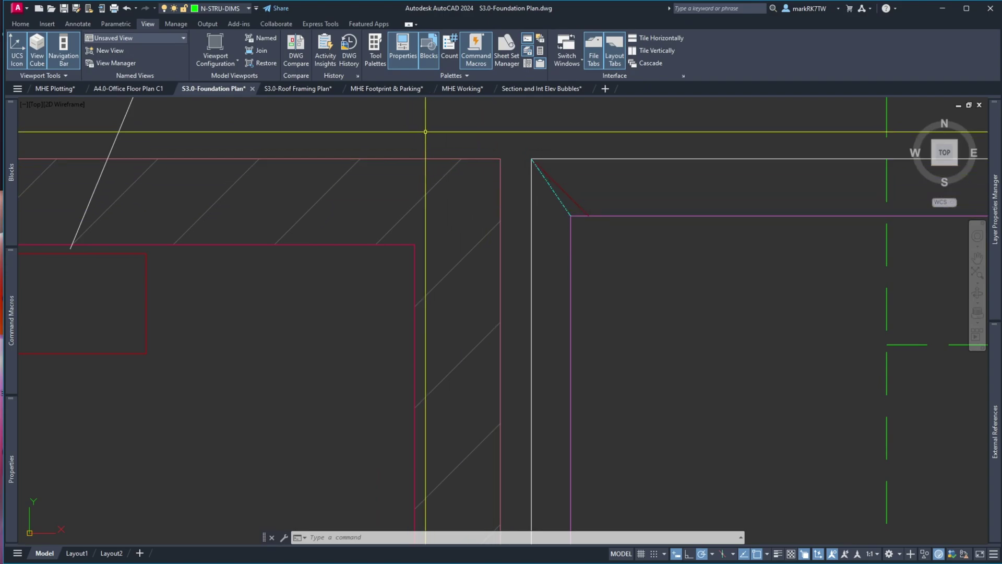
Switch to the roof framing plan and review its section A bubbles and the overall framing layout
click(290, 91)
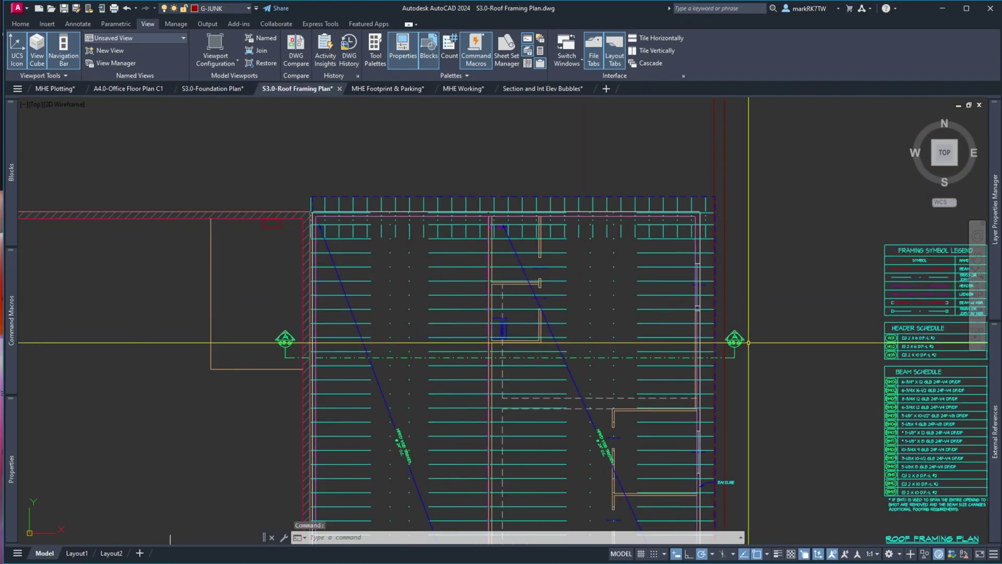
scroll(736, 340, up, 5)
scroll(736, 340, down, 3)
scroll(741, 343, down, 5)
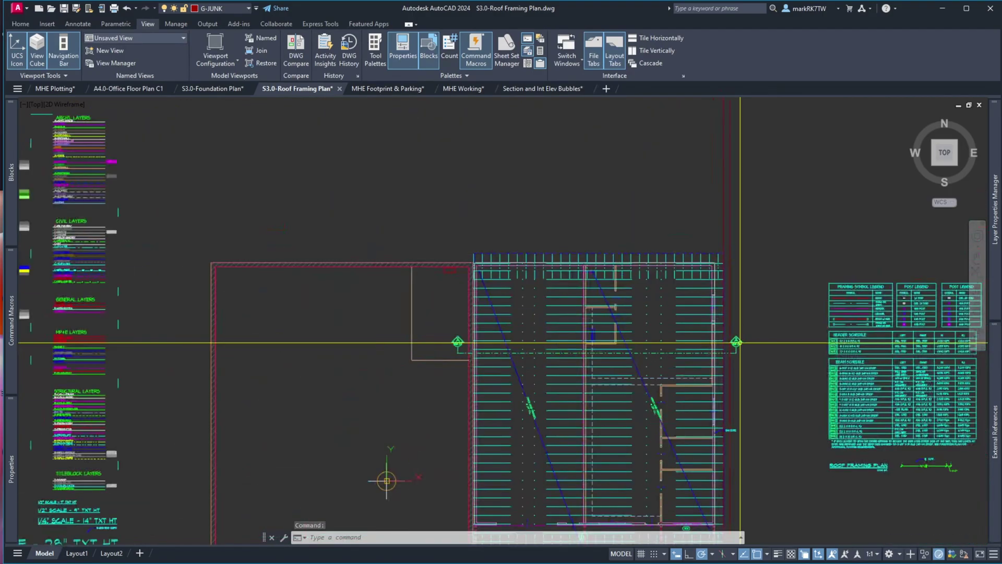
scroll(668, 276, down, 2)
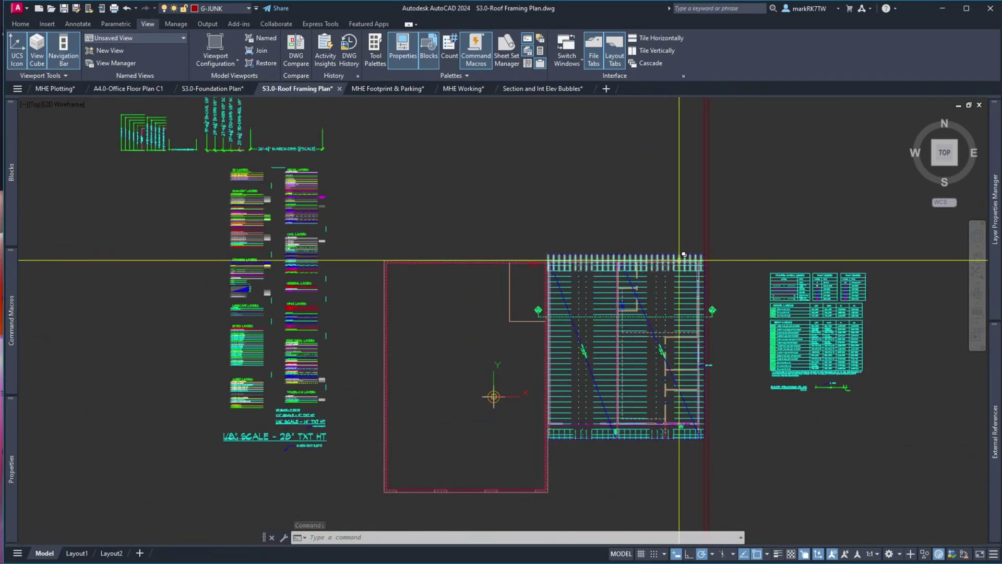
Return to the foundation plan and inspect the section A bubbles at both ends of the section line
click(221, 91)
scroll(458, 273, down, 5)
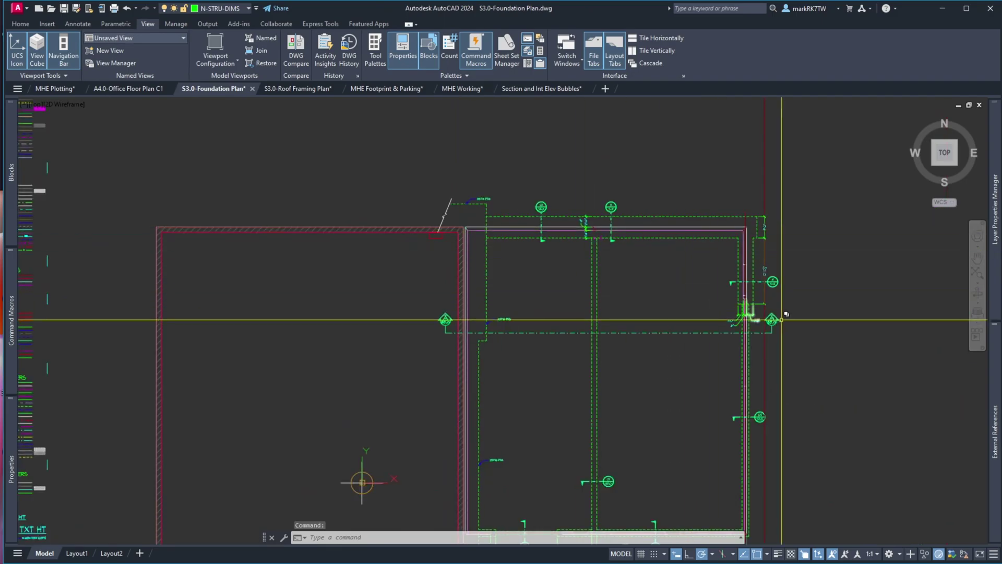
scroll(779, 318, up, 6)
scroll(403, 289, down, 3)
scroll(366, 255, down, 5)
scroll(336, 275, up, 6)
scroll(424, 310, down, 2)
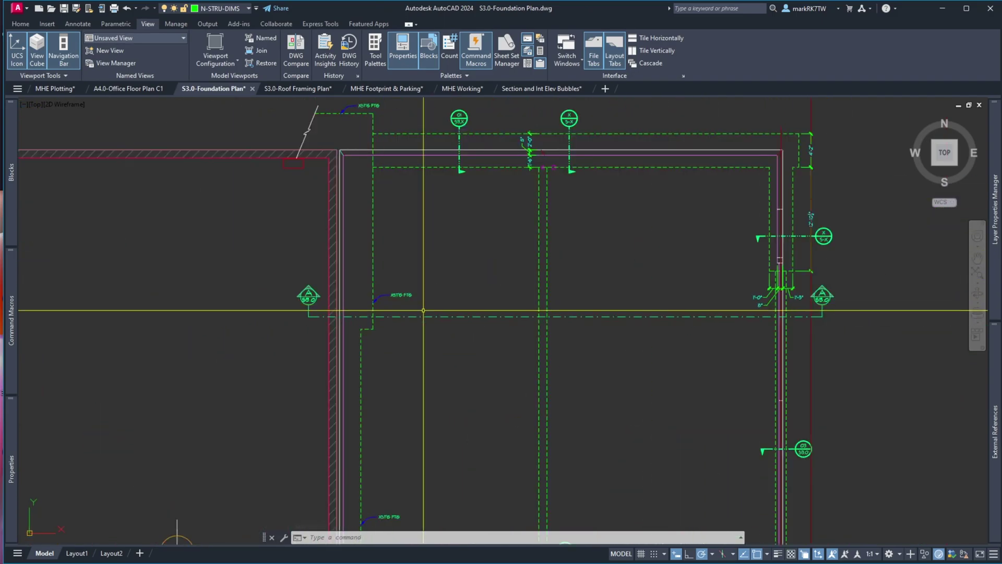
scroll(423, 311, down, 2)
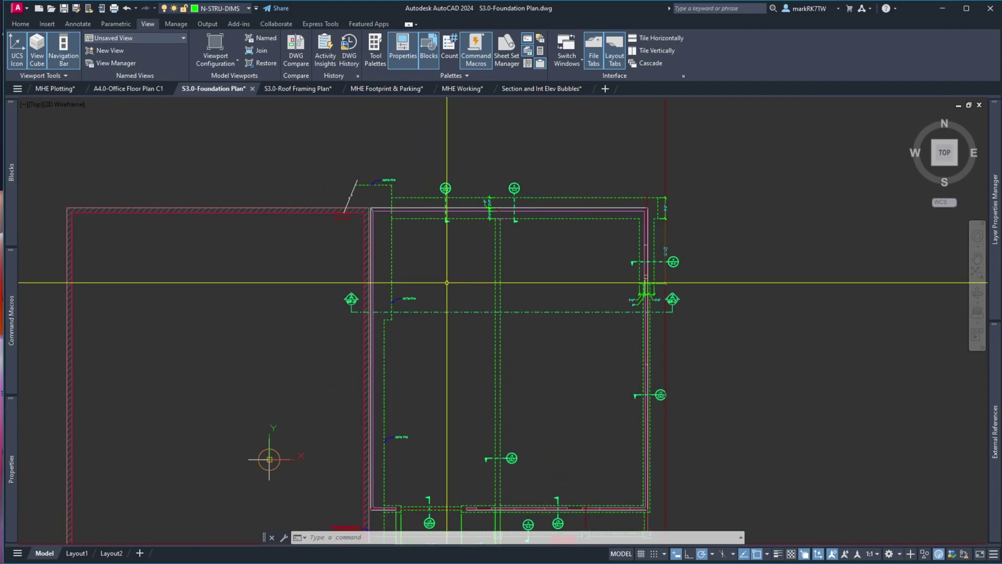
Zoom the foundation plan drawing to its extents, then frame the existing building and new foundation with a window zoom
key(Return)
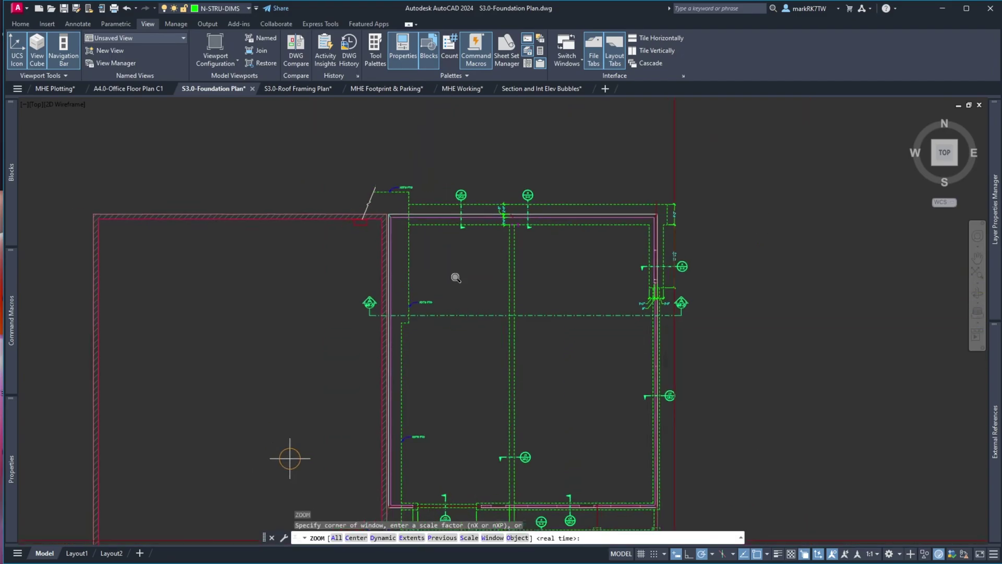
text(e)
key(Return)
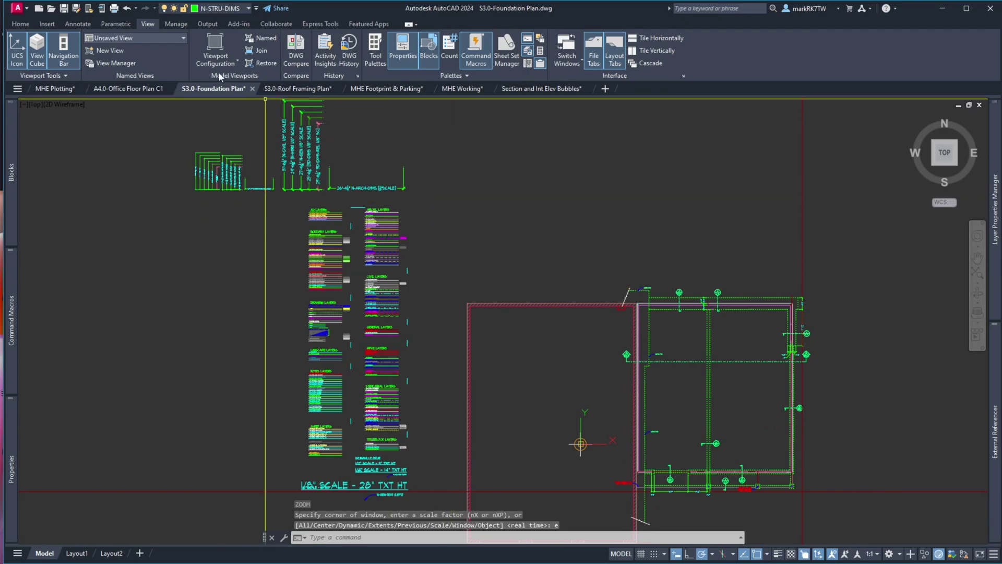
scroll(470, 183, down, 2)
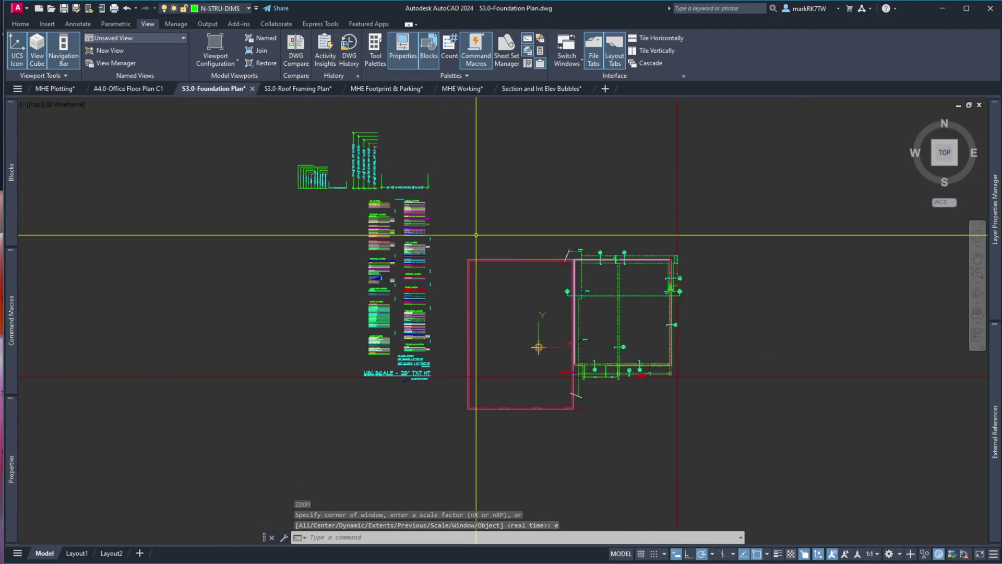
key(Return)
click(461, 244)
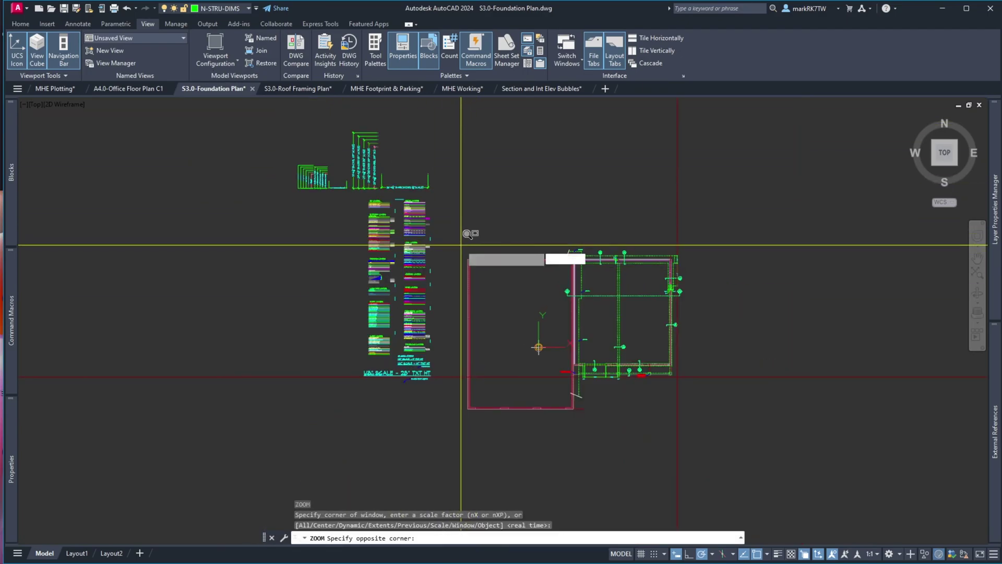
click(687, 415)
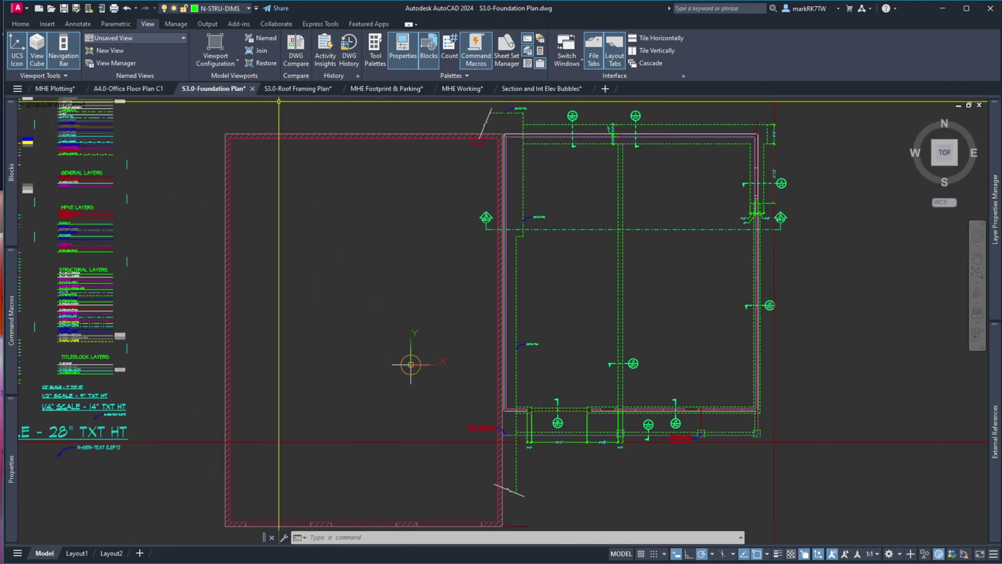
Switch to the A4.0-Office Floor Plan C1 drawing and examine the parking stalls, accessible stall and dimensions along the building front
click(141, 88)
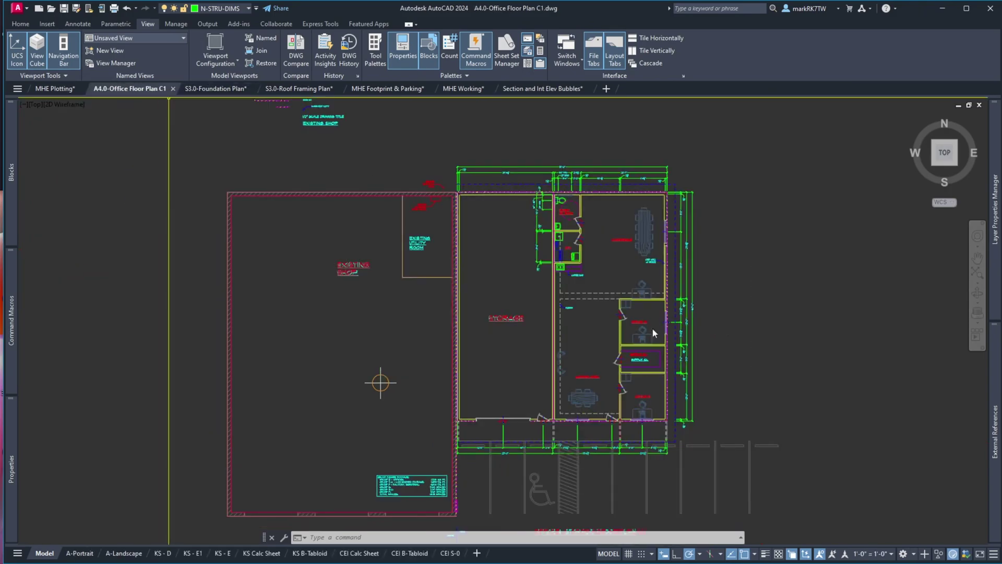
scroll(577, 340, down, 4)
scroll(577, 337, up, 8)
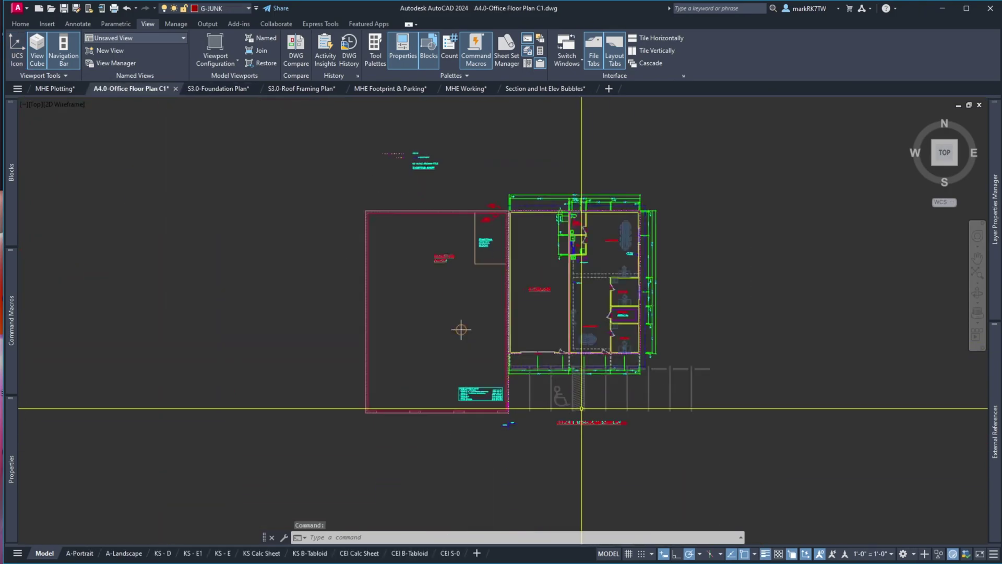
scroll(285, 285, down, 3)
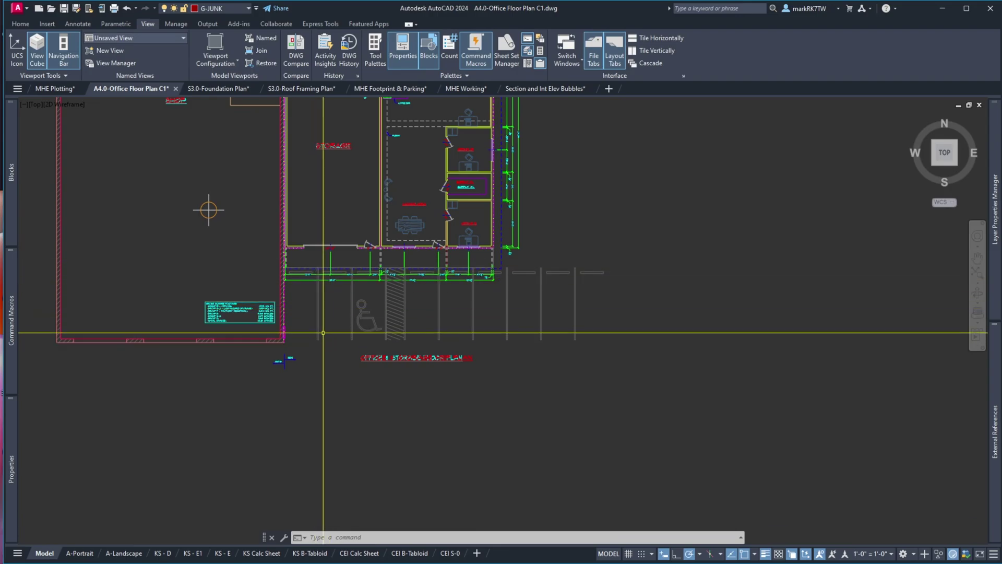
scroll(366, 334, up, 8)
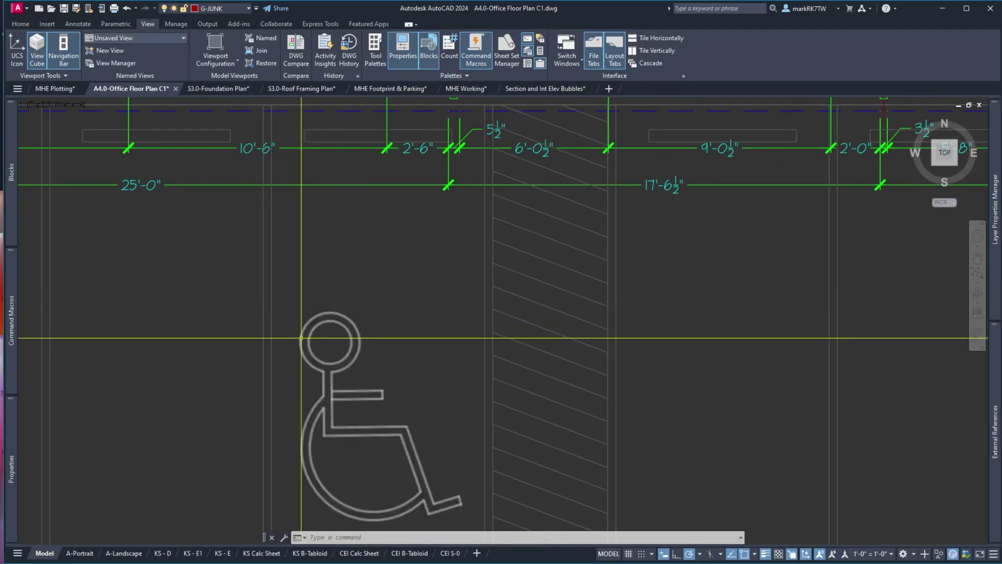
scroll(349, 287, down, 2)
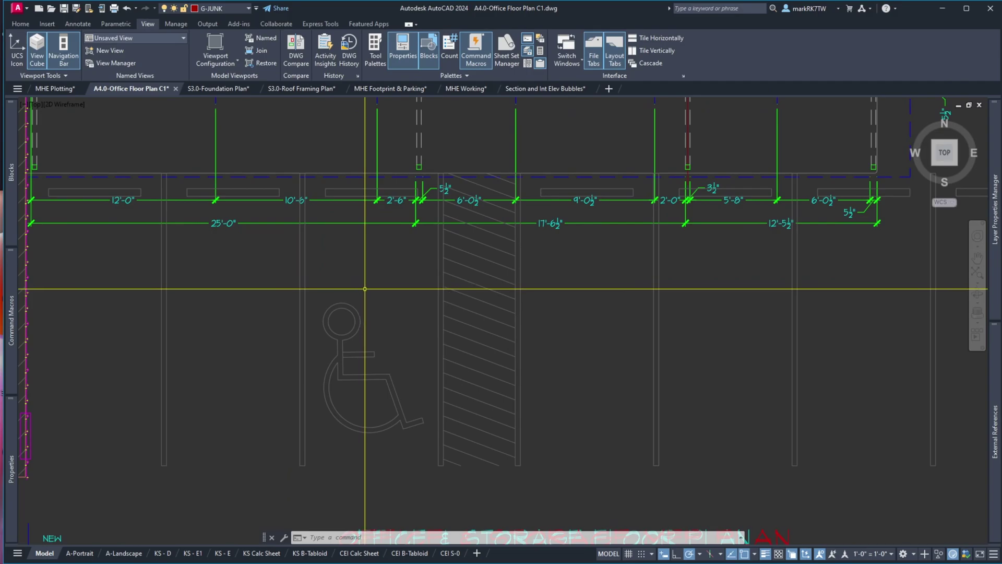
scroll(364, 287, down, 2)
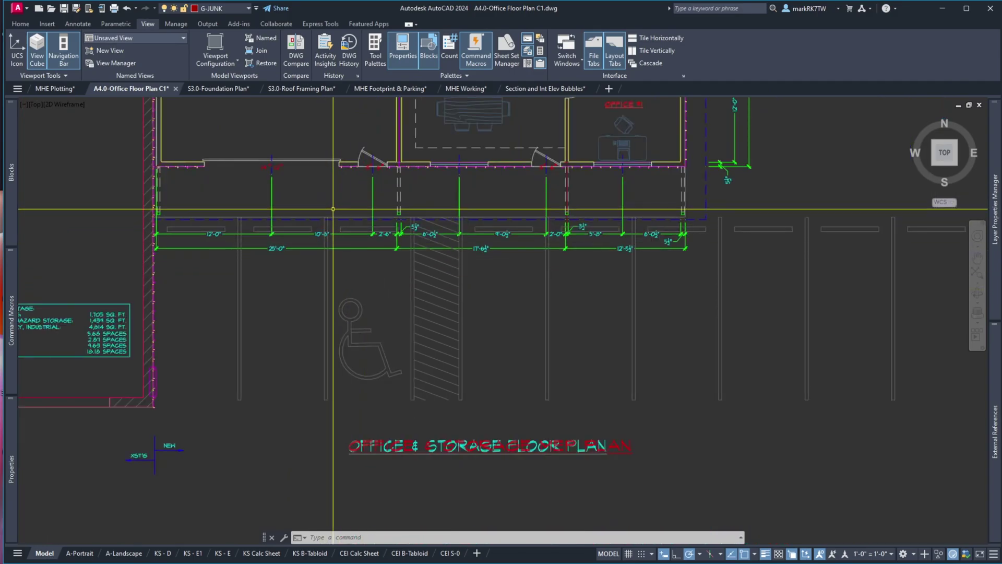
scroll(333, 209, down, 6)
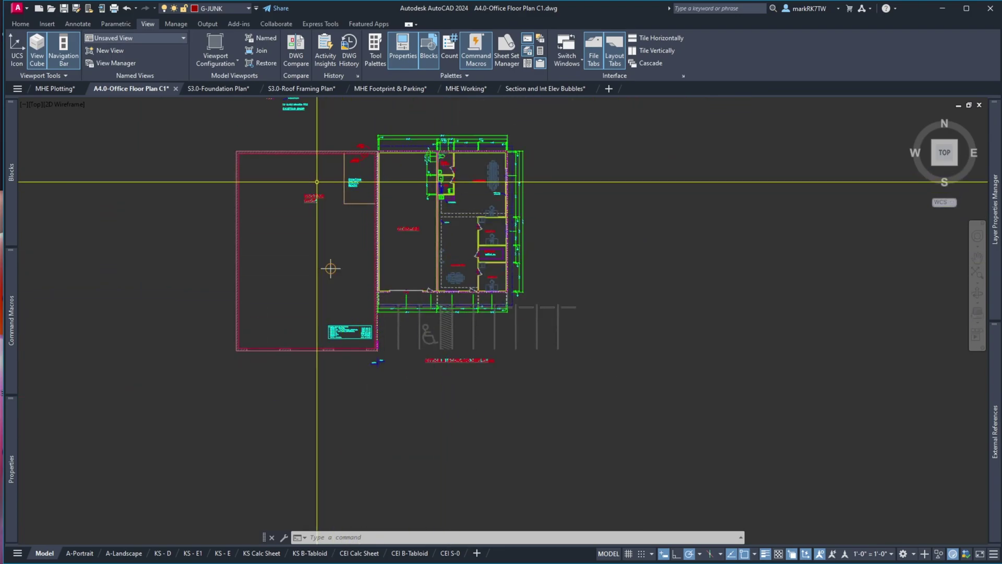
Frame the existing shop and new office and storage plan in the view, then bring up the MHE Working drawing's layout previews
text(z)
key(Return)
scroll(251, 157, up, 4)
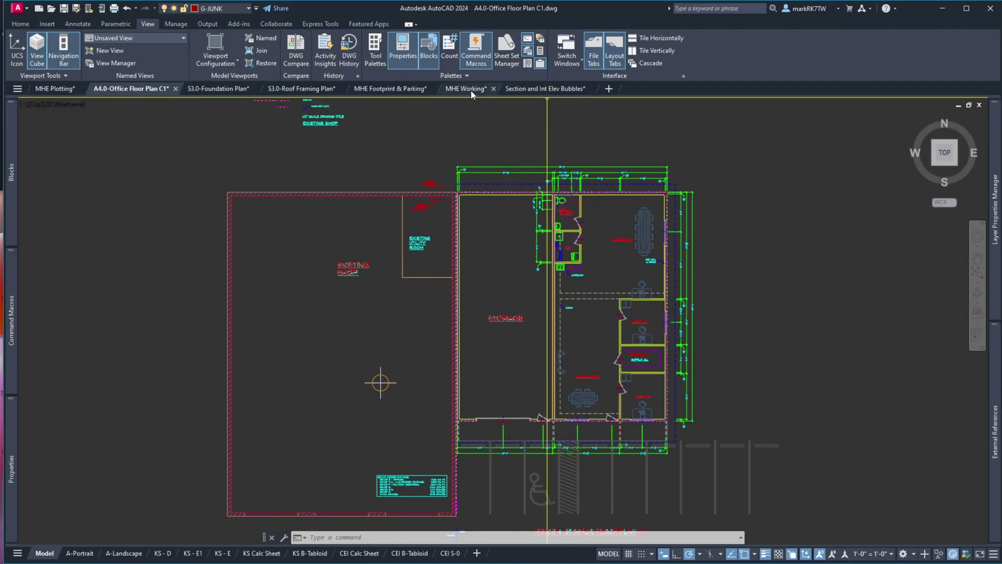
mouse_move(471, 94)
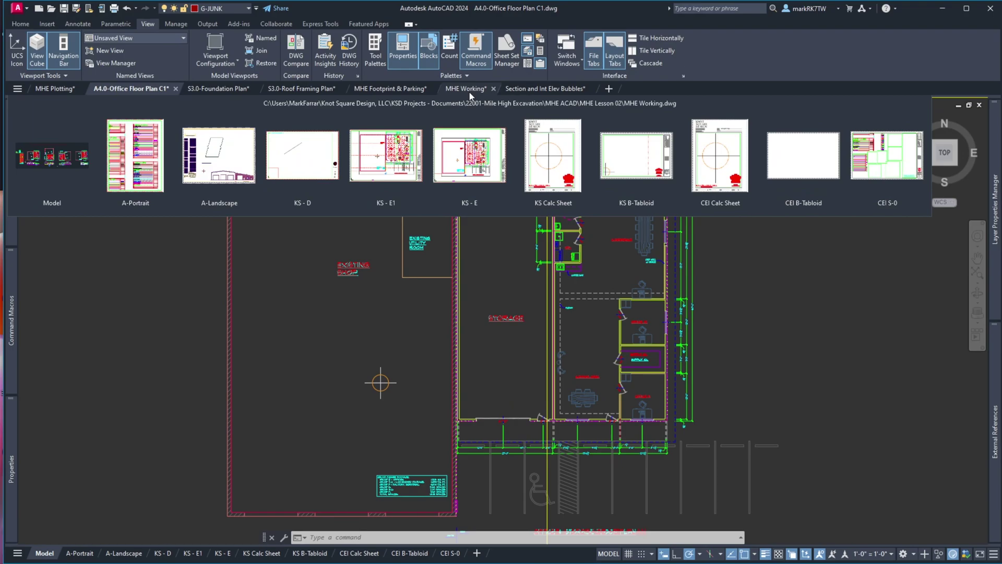
Switch to the MHE Working drawing and reload the modified A4.0-Office Floor Plan C1 external reference
click(469, 91)
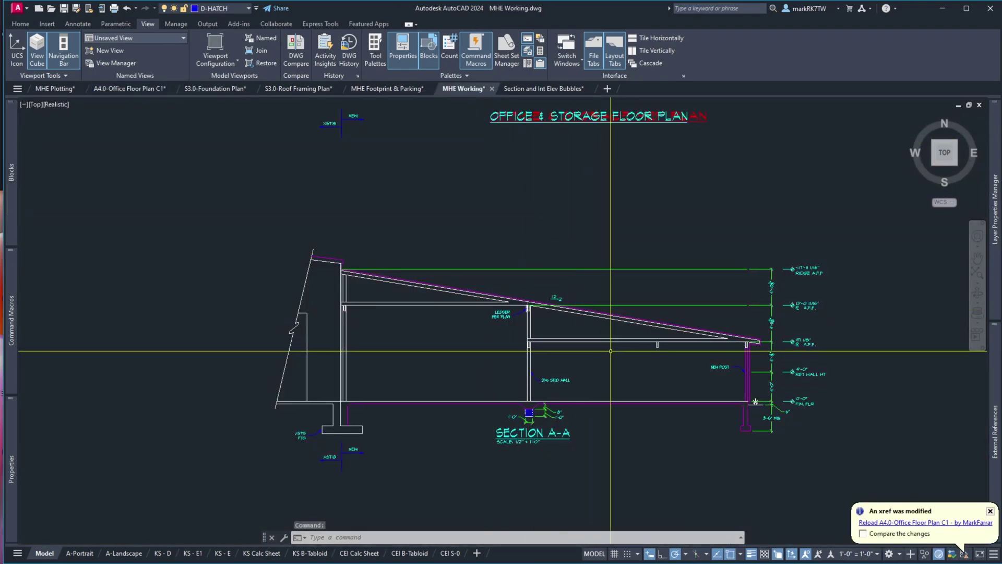
click(885, 523)
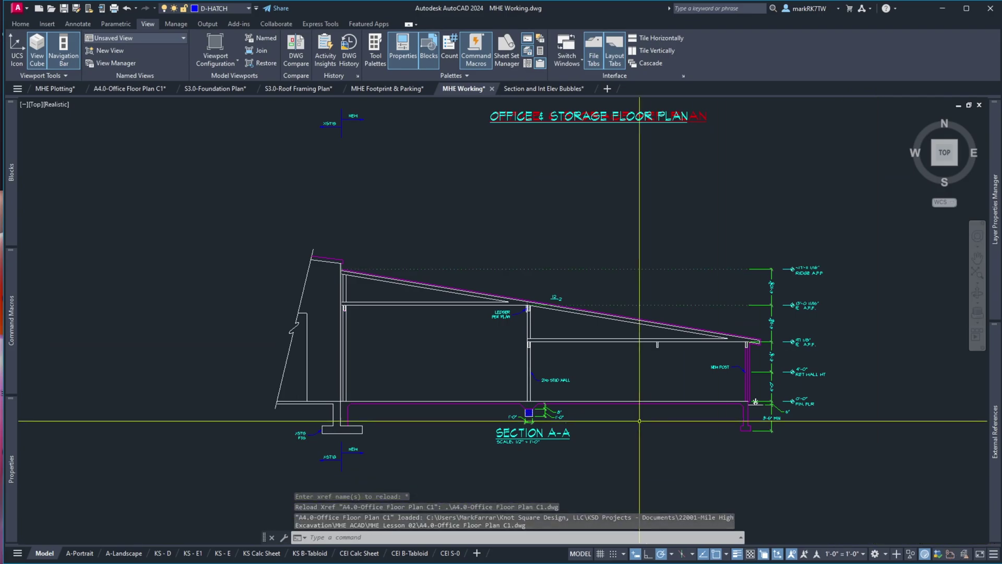
Examine where the new roof meets the existing building in Section A-A, then frame the whole section with a window zoom
scroll(336, 262, up, 8)
scroll(336, 262, up, 2)
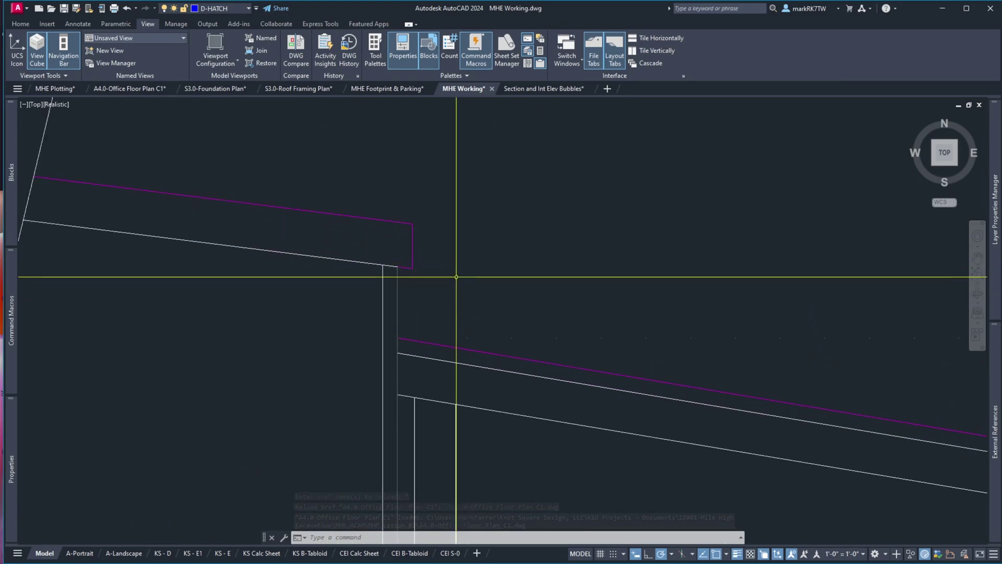
scroll(358, 291, down, 8)
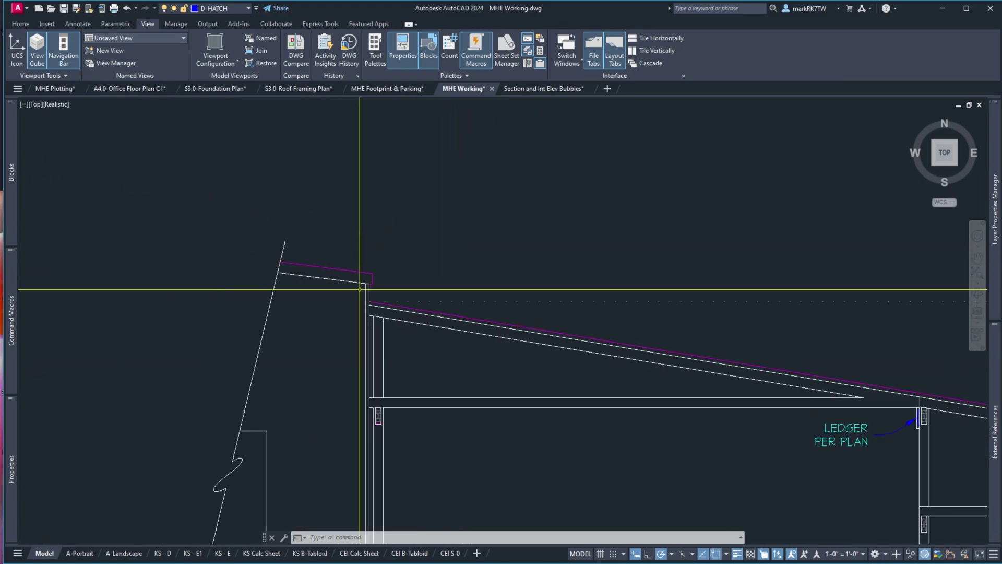
scroll(367, 293, up, 4)
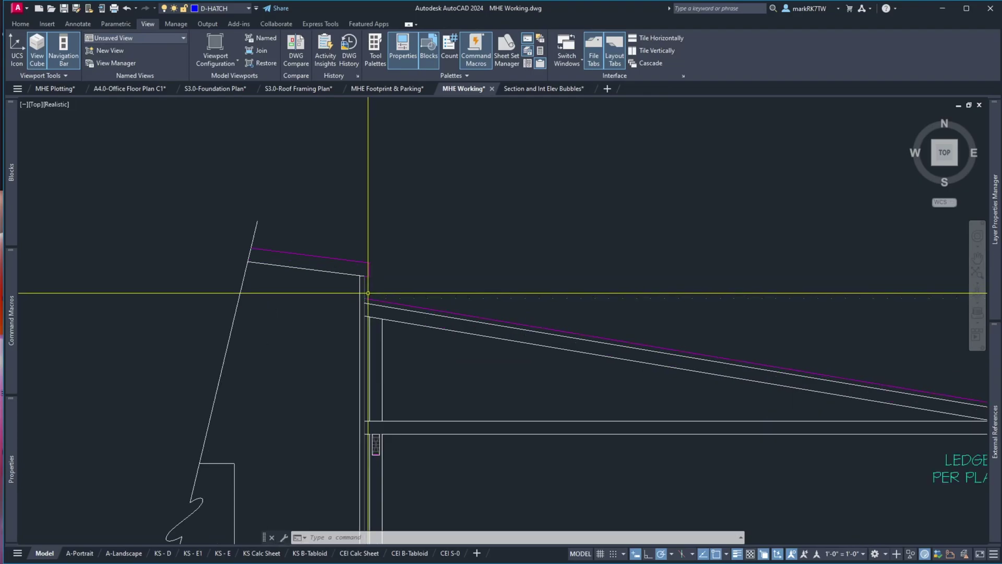
scroll(396, 263, down, 6)
scroll(395, 263, down, 2)
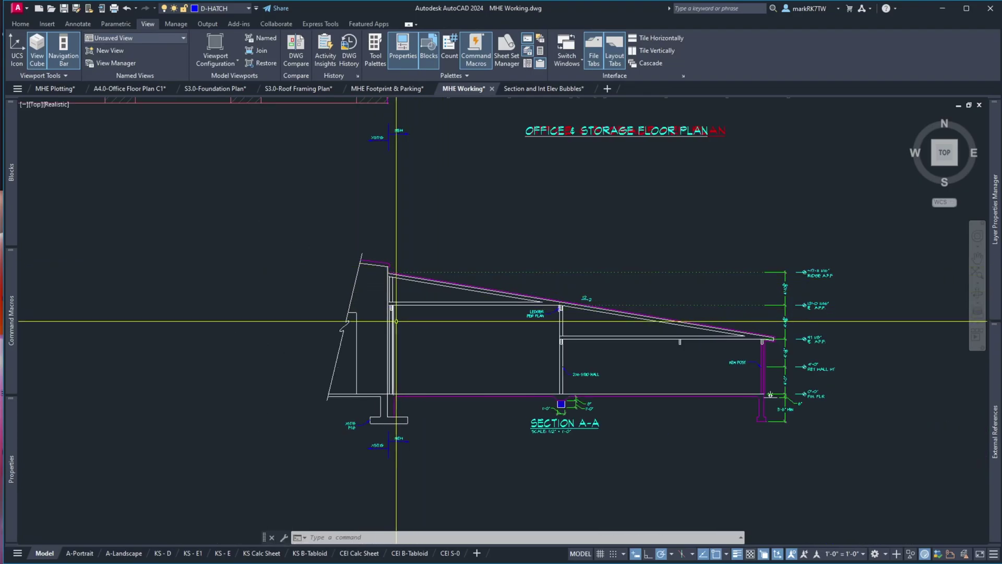
text(z)
key(Return)
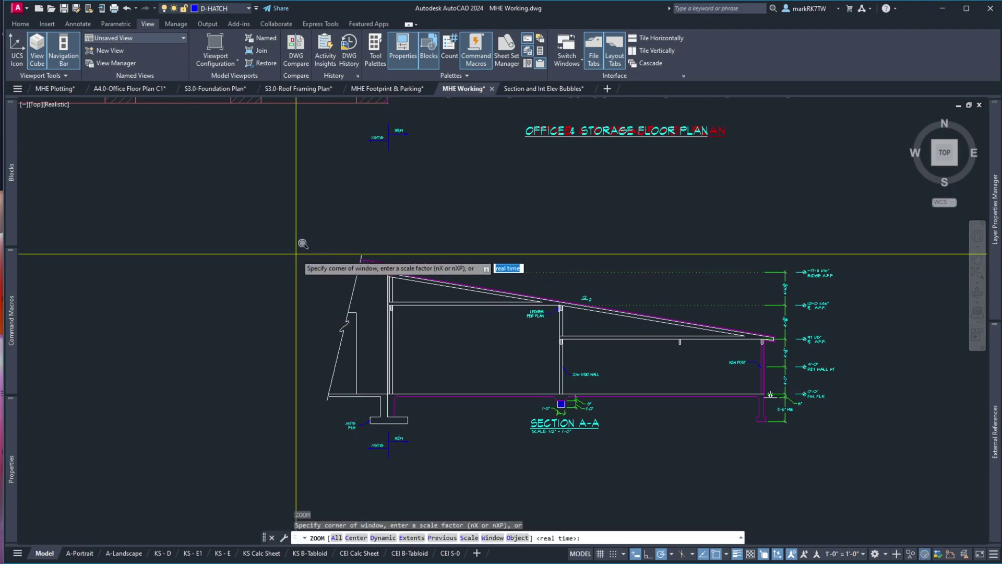
click(295, 240)
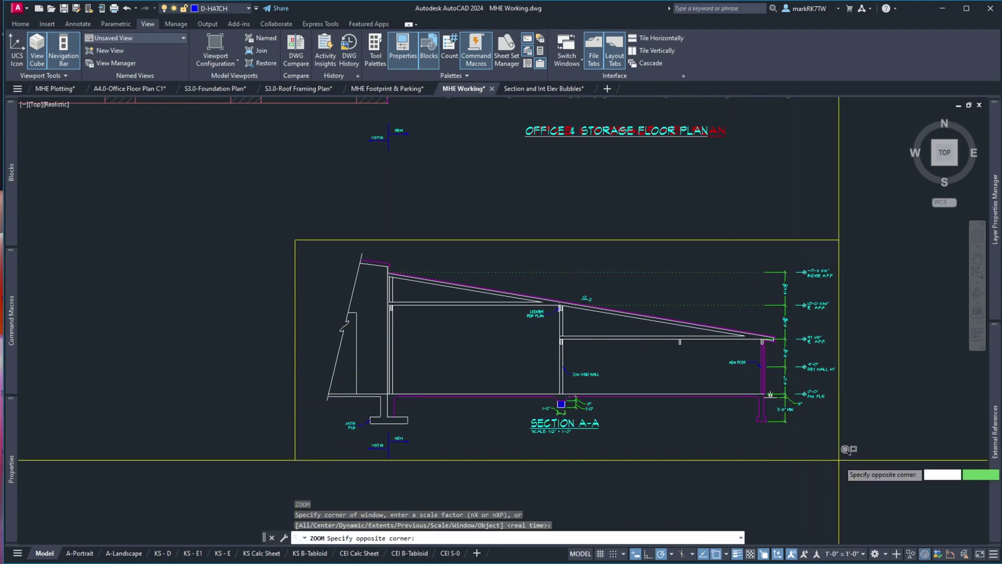
click(867, 458)
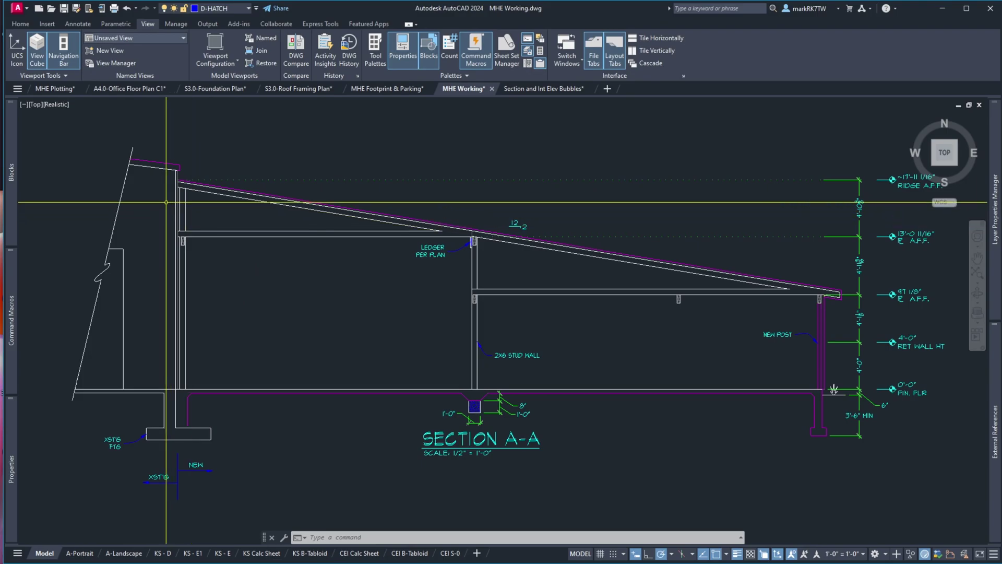
Examine Section A-A's sloped roof framing, ledger area, and the footing and level dimensions at the new post
scroll(167, 206, up, 3)
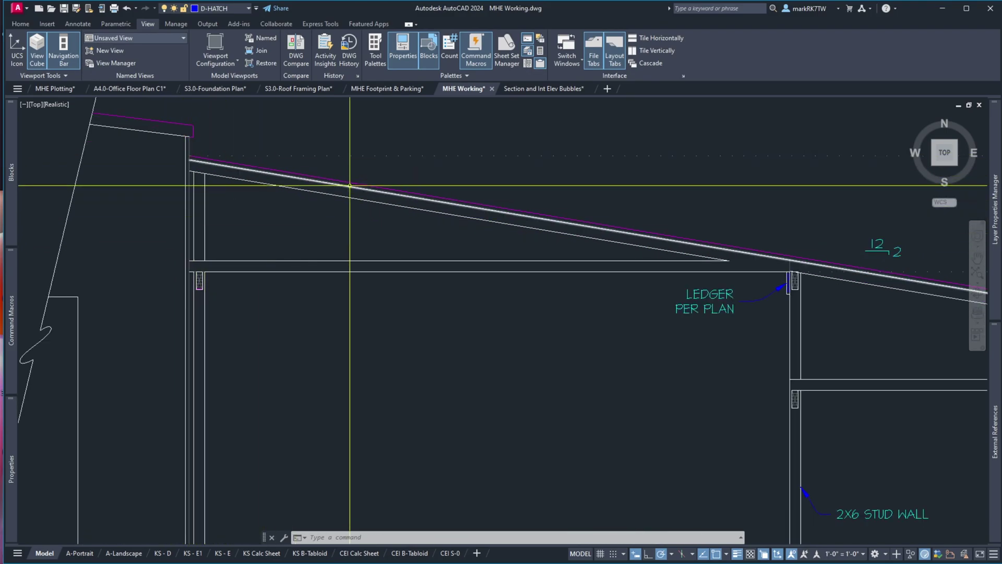
scroll(231, 248, down, 4)
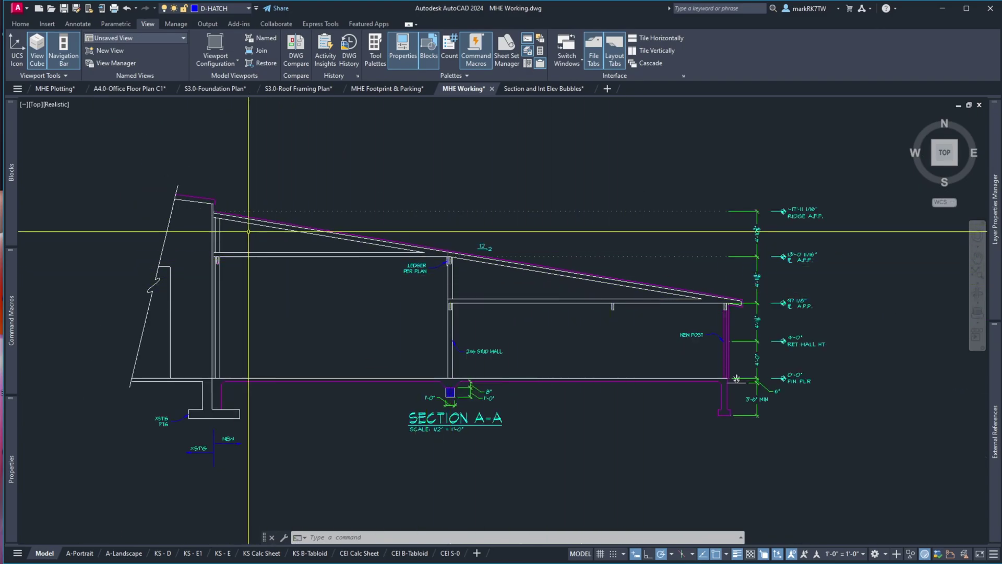
scroll(209, 292, up, 5)
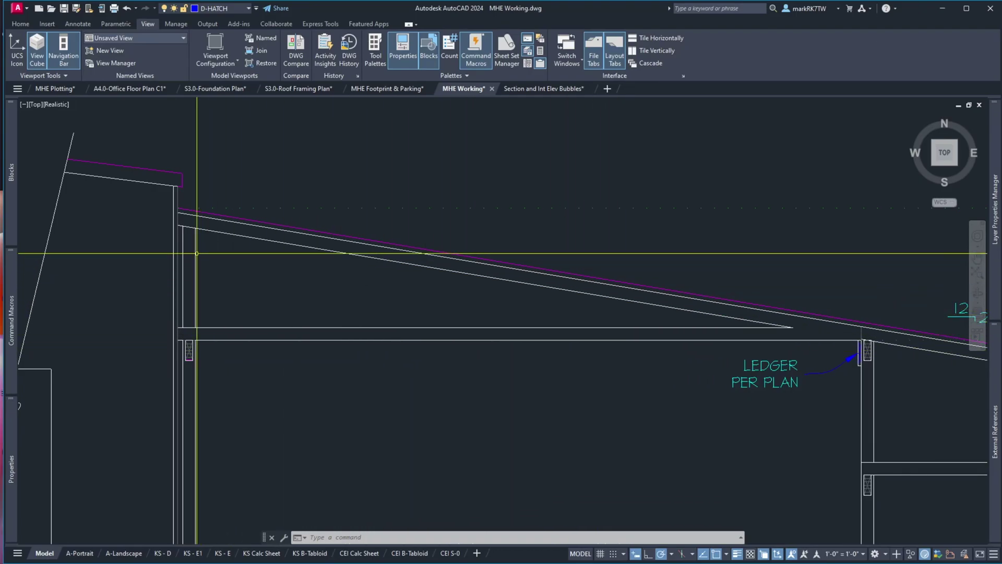
scroll(197, 250, down, 6)
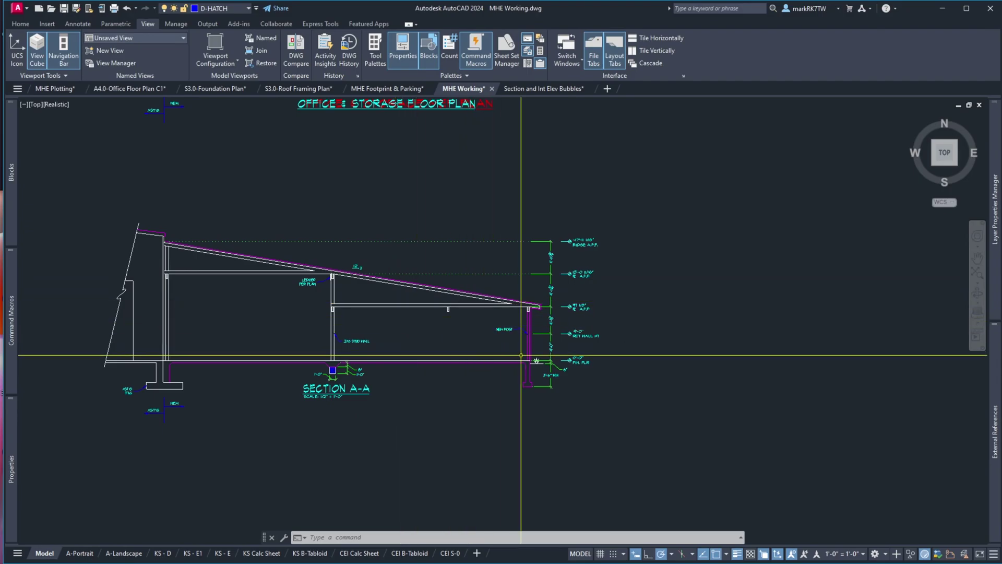
scroll(540, 382, up, 5)
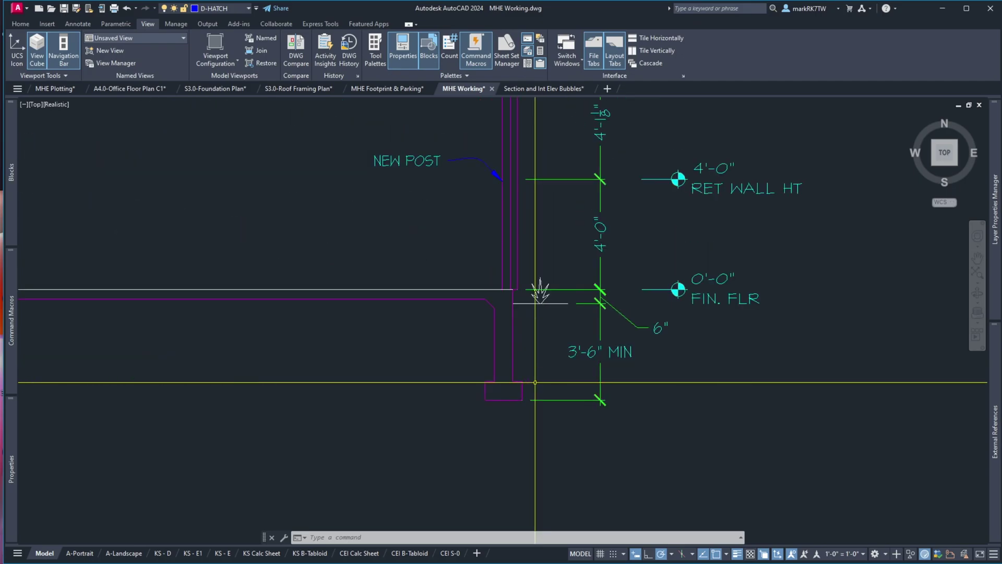
scroll(523, 342, down, 6)
scroll(524, 342, down, 2)
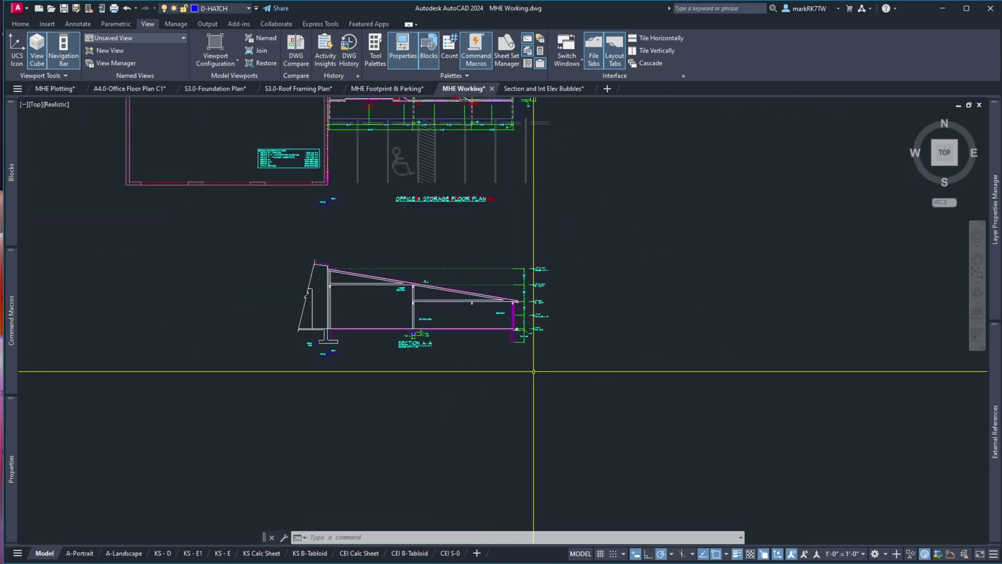
scroll(274, 347, up, 6)
scroll(274, 347, down, 5)
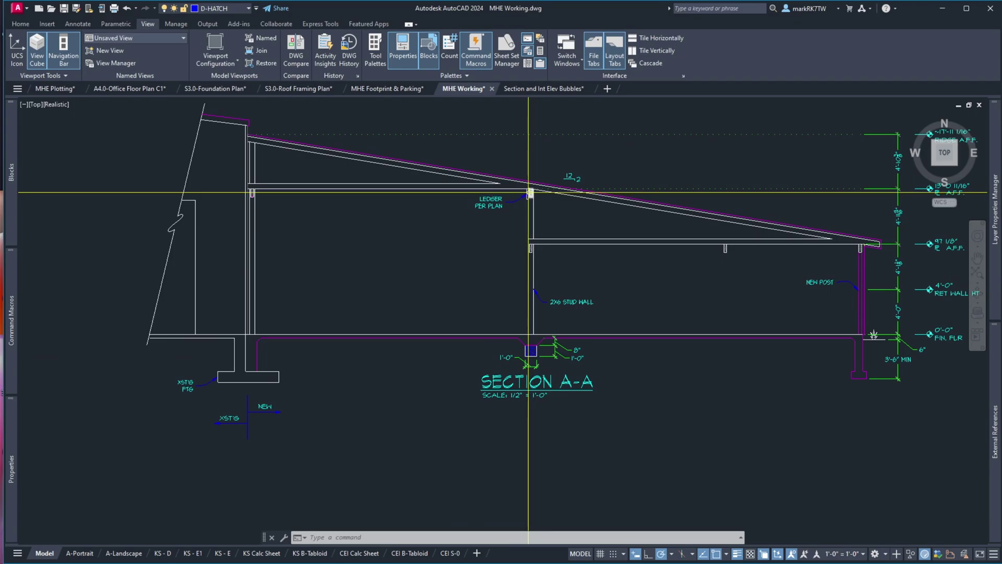
Check Section A-A on the MHE Plotting sheet, then inspect the properties of the LEDGER PER PLAN note and its leader in MHE Working
click(64, 91)
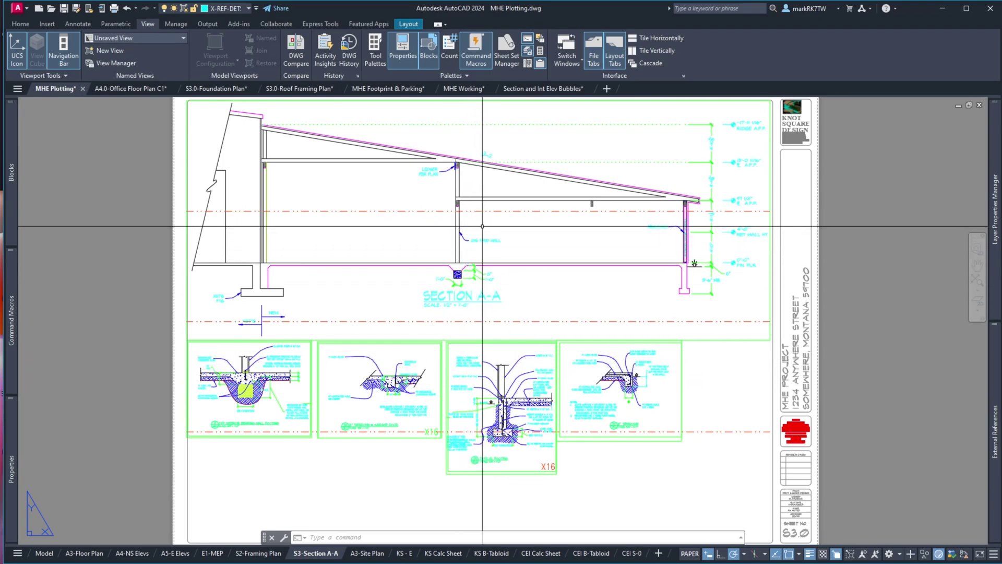
click(465, 89)
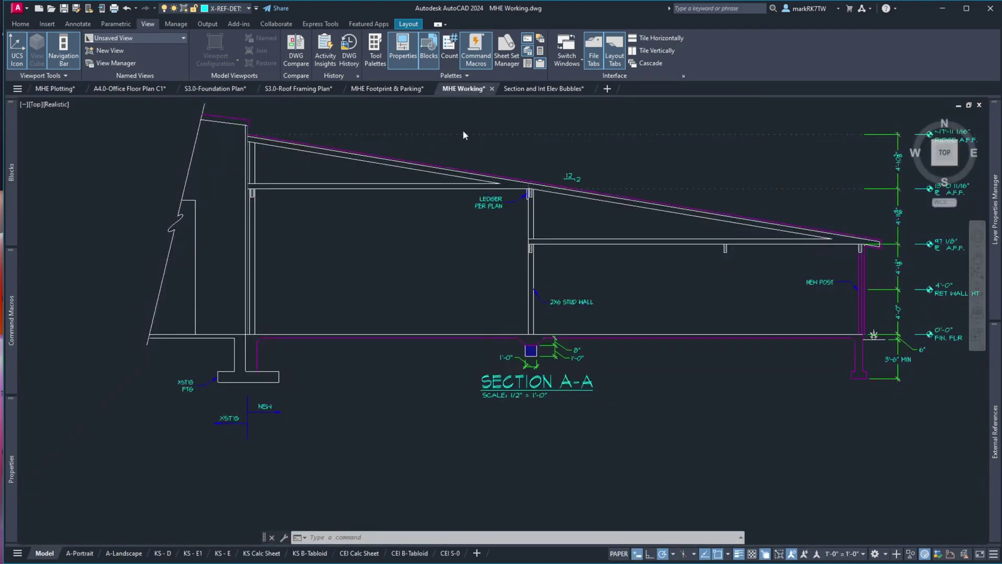
click(494, 204)
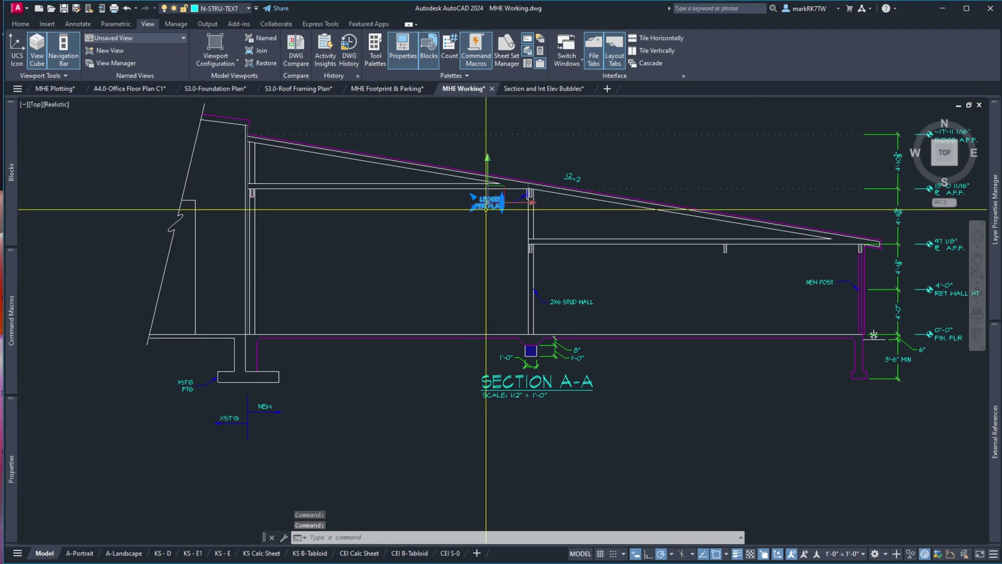
mouse_move(16, 444)
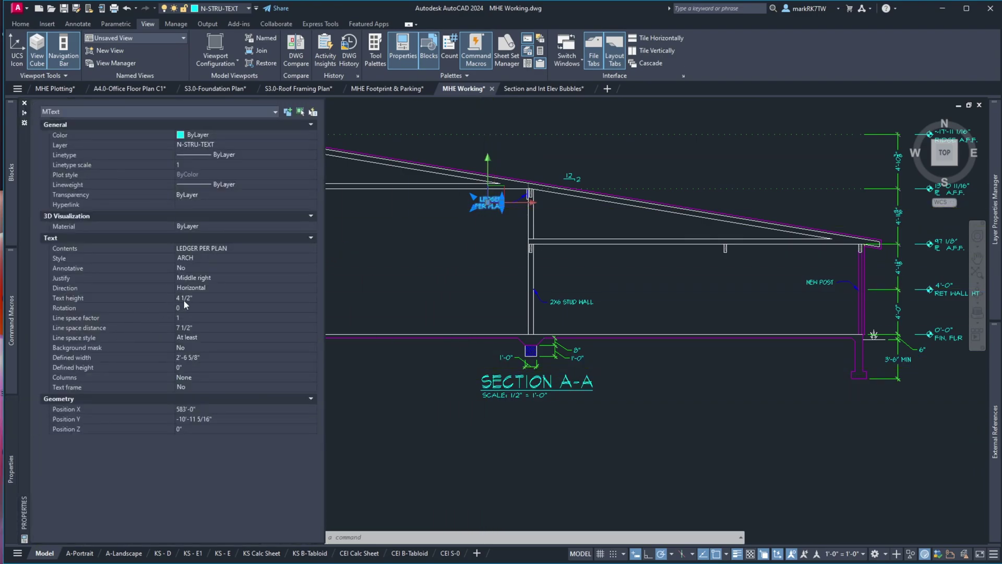
key(Escape)
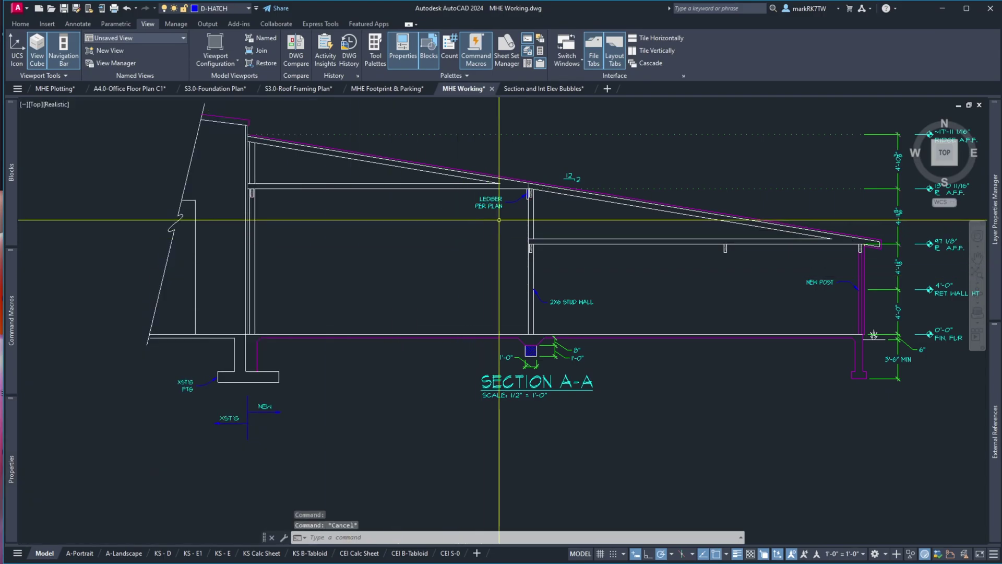
click(519, 199)
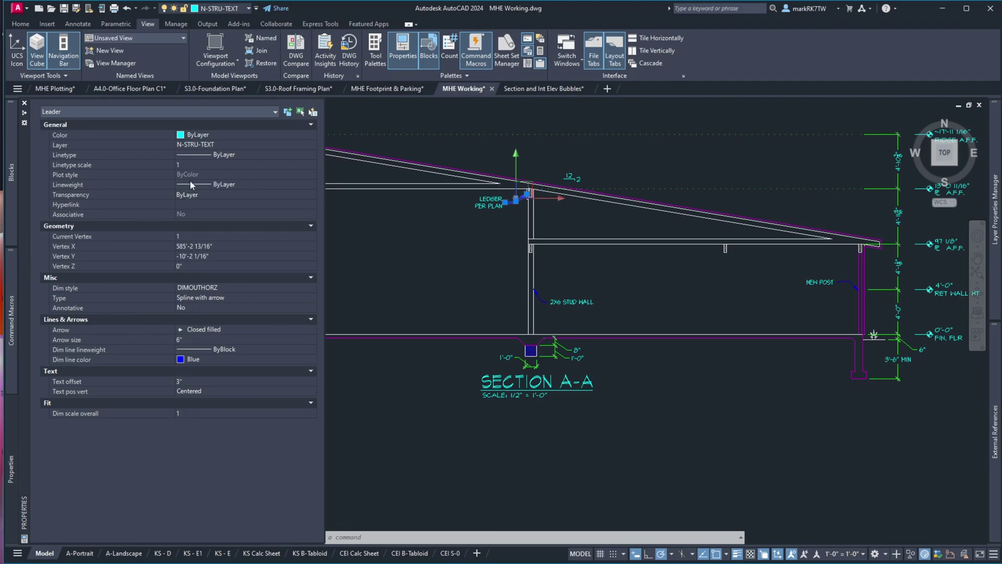
key(ctrl+1)
key(Escape)
Set the overall dimension scale to 24 for the vertical dimension directly below the 13'-0 11/16" level in Section A-A
click(898, 214)
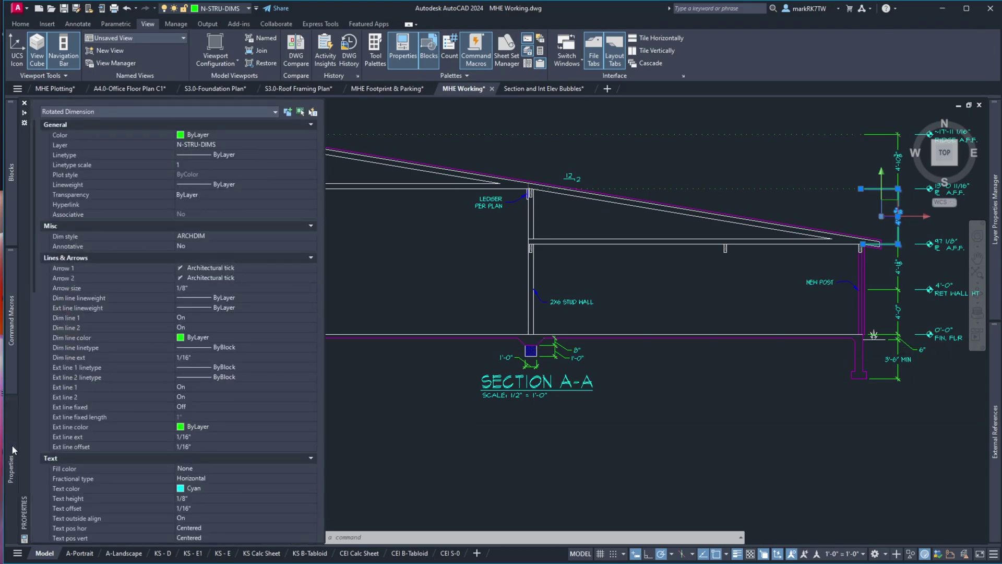
scroll(149, 411, down, 6)
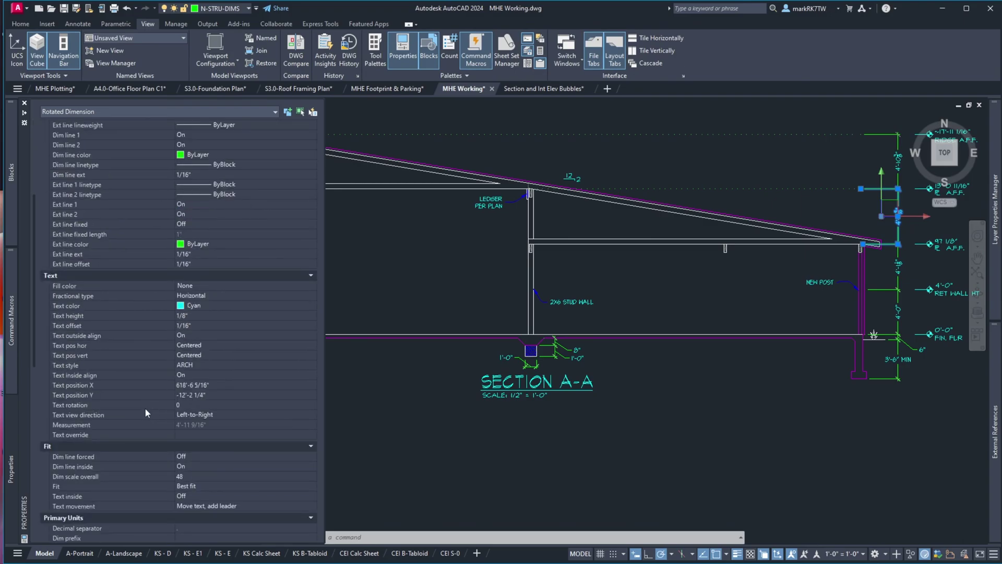
scroll(99, 386, down, 4)
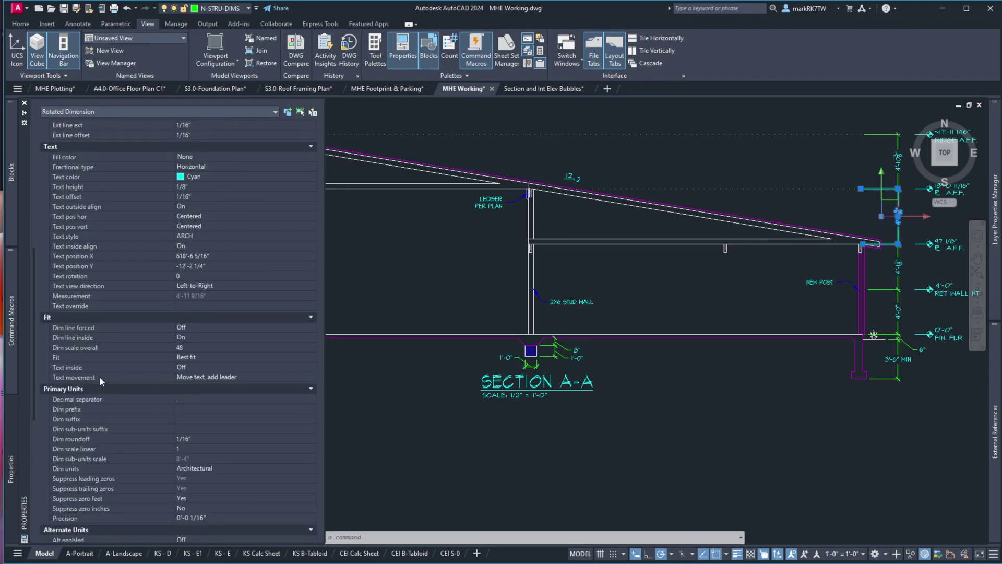
scroll(98, 358, down, 4)
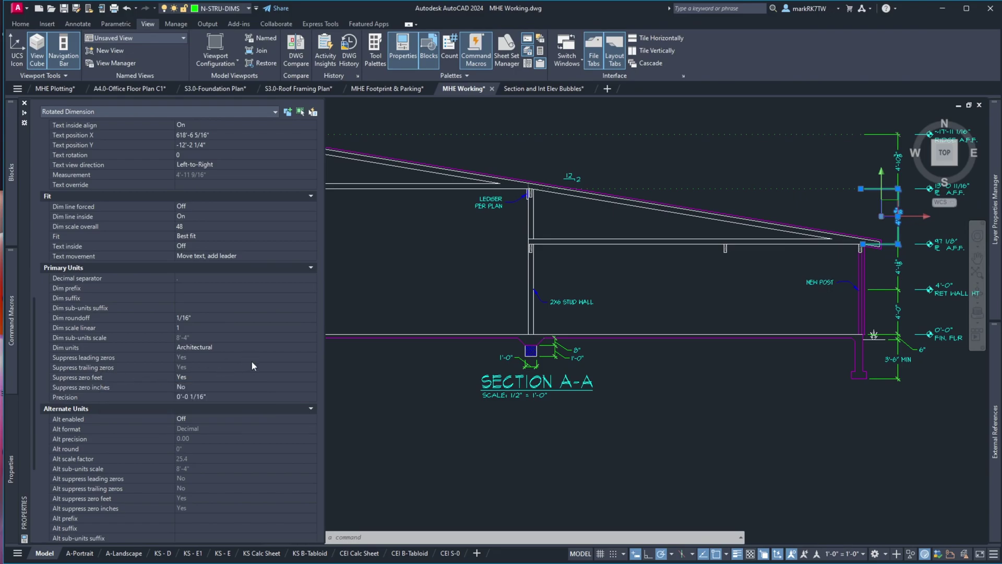
scroll(252, 375, down, 5)
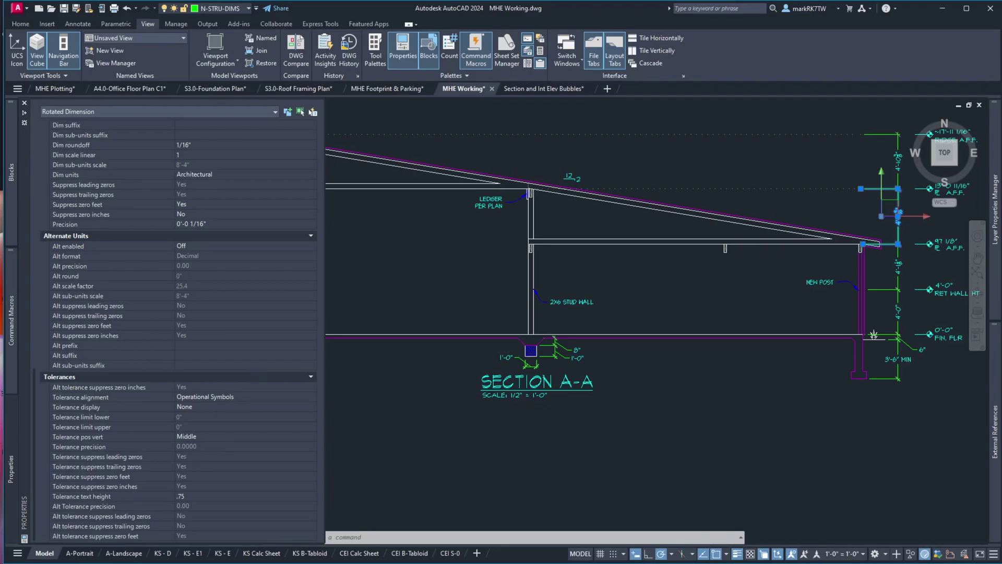
key(ctrl+1)
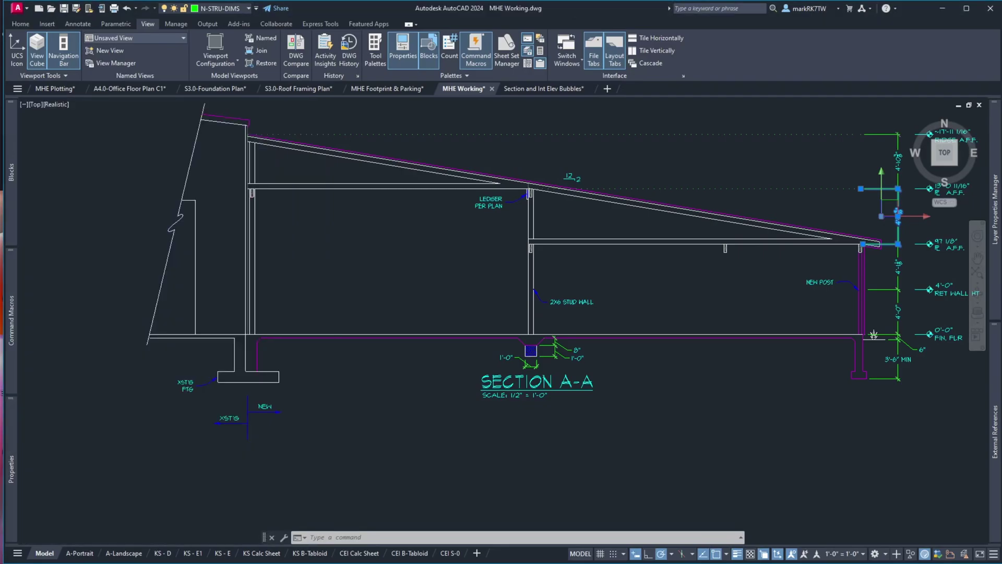
click(103, 462)
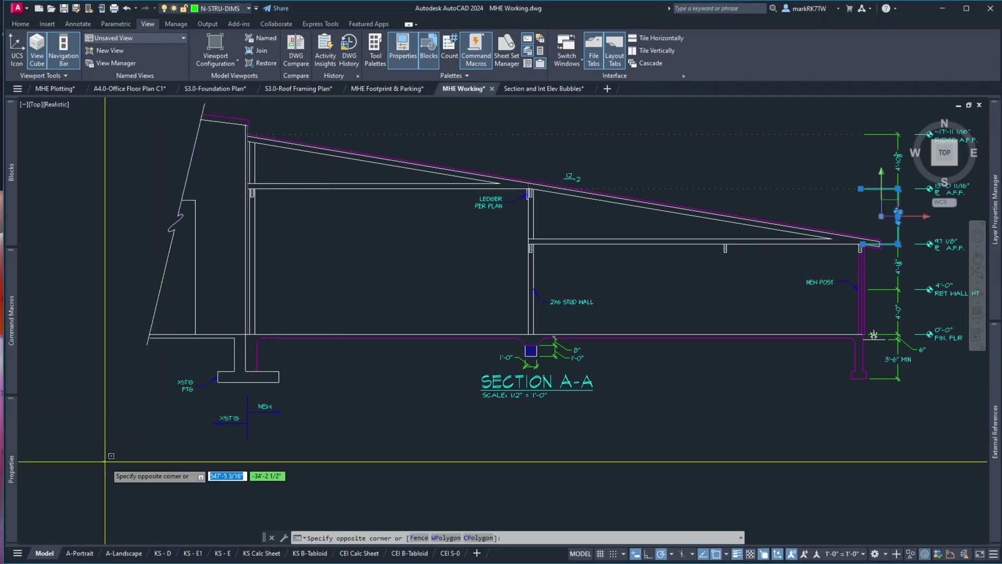
key(ctrl+1)
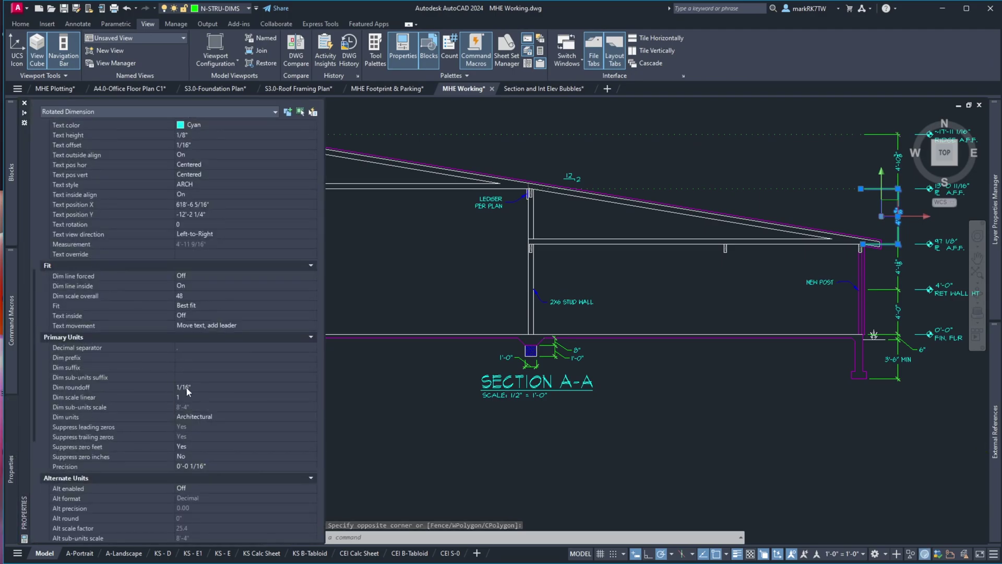
scroll(186, 389, down, 8)
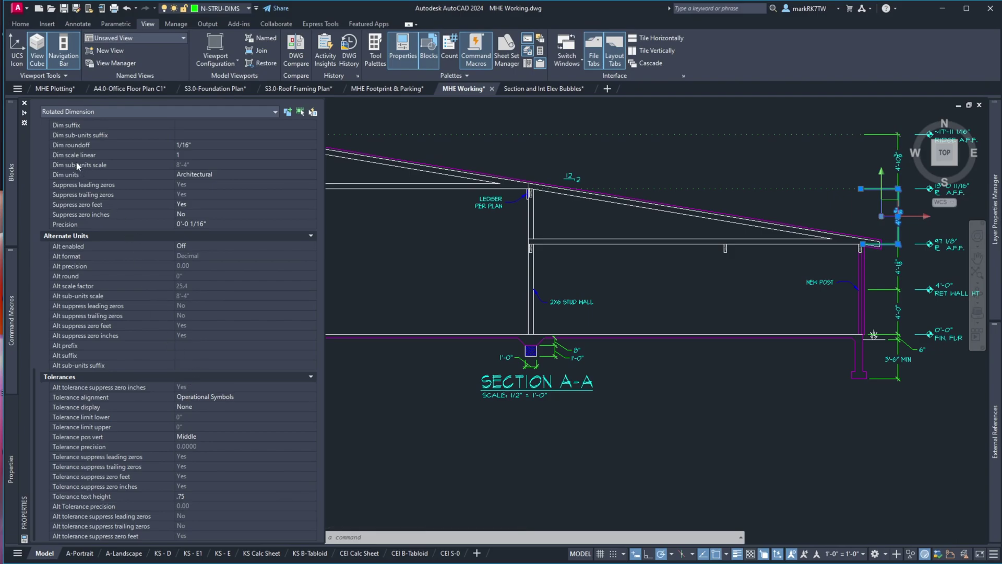
scroll(91, 204, up, 6)
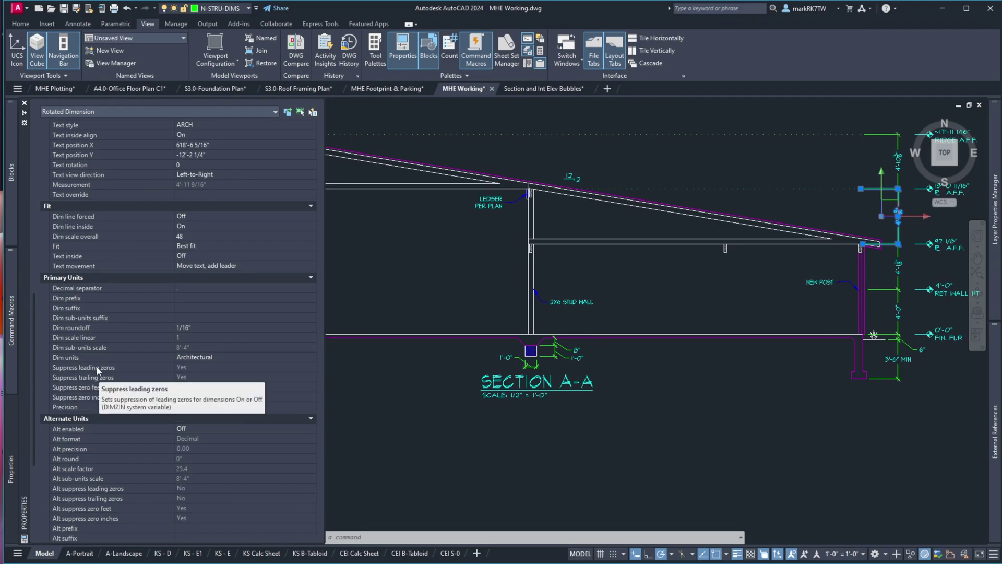
click(185, 235)
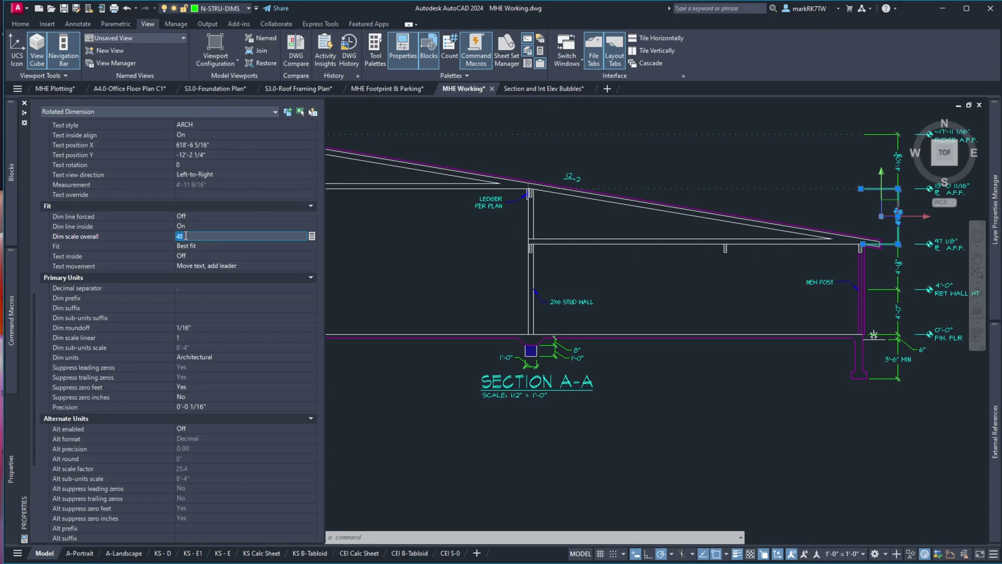
key(Tab)
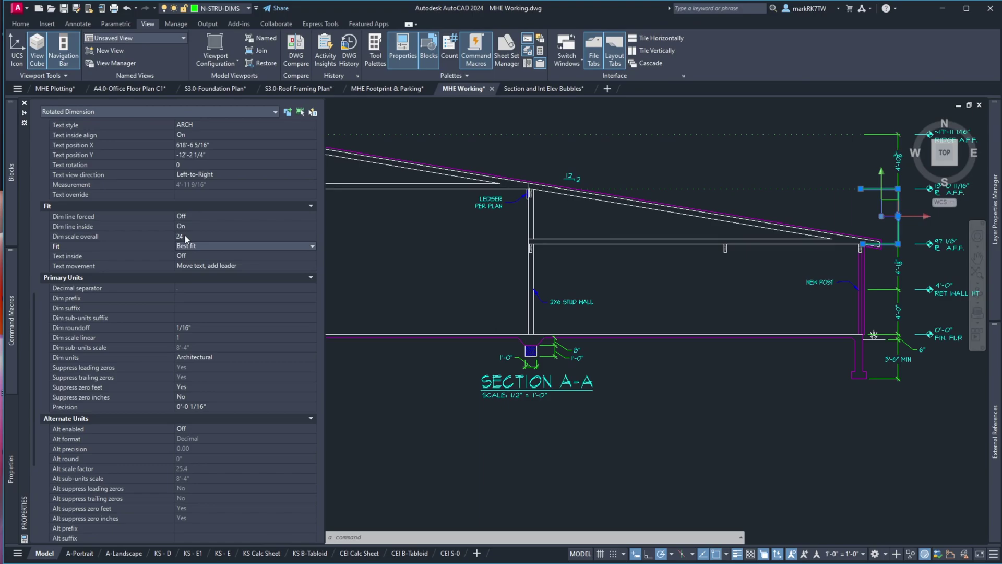
click(735, 169)
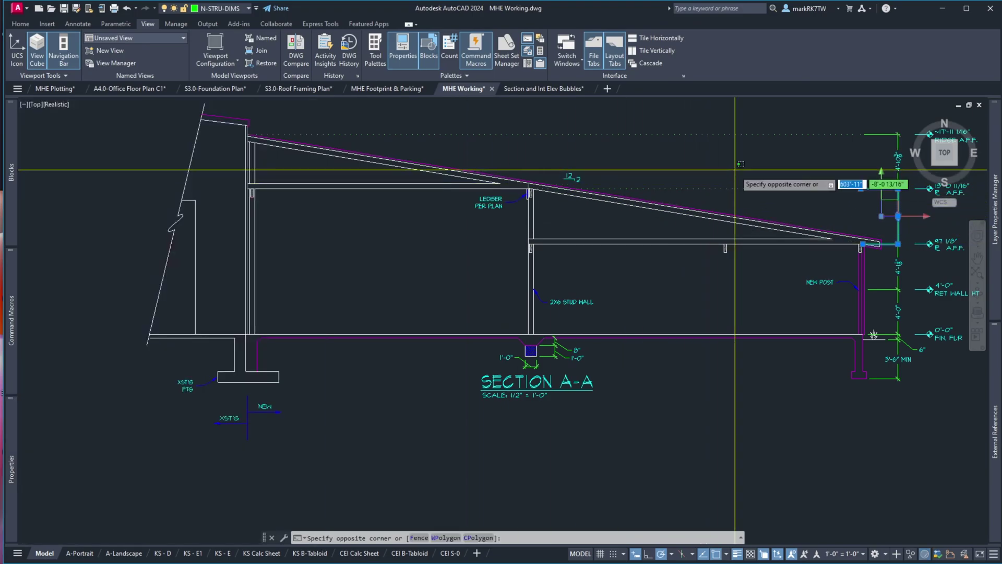
Clear the selection and undo the overall scale change on the vertical dimension below the 13'-0 11/16" level
key(Escape)
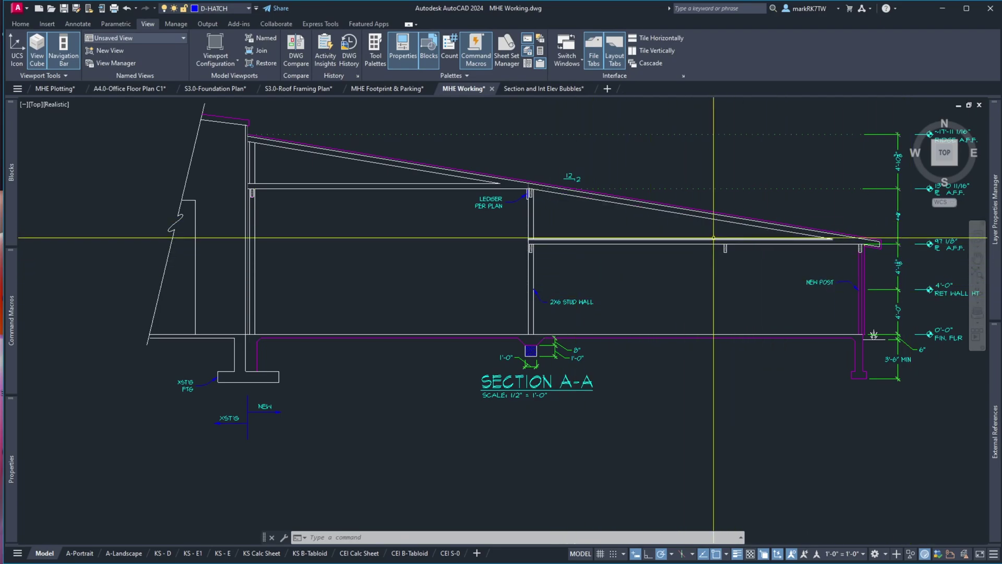
text(u)
key(Return)
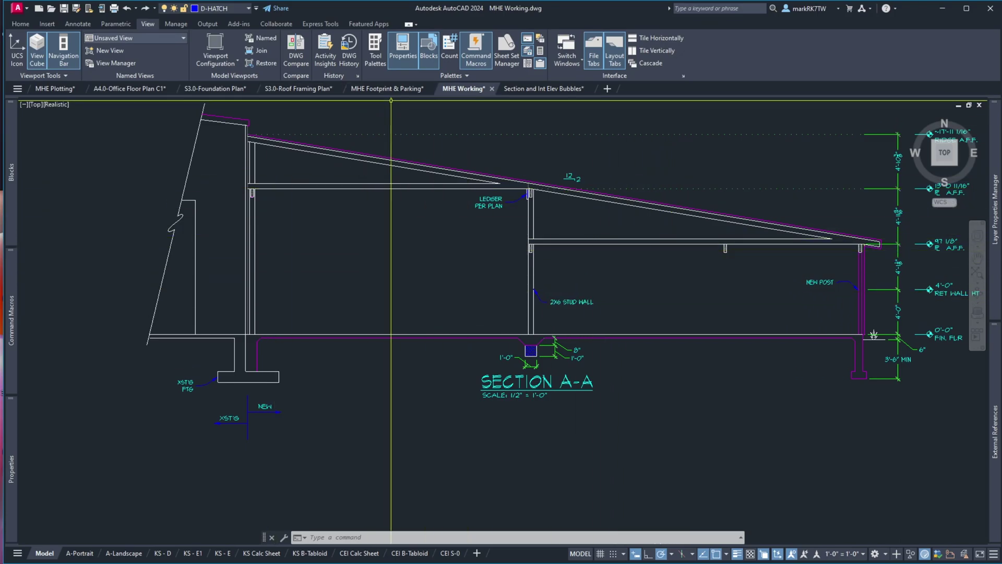
mouse_move(402, 92)
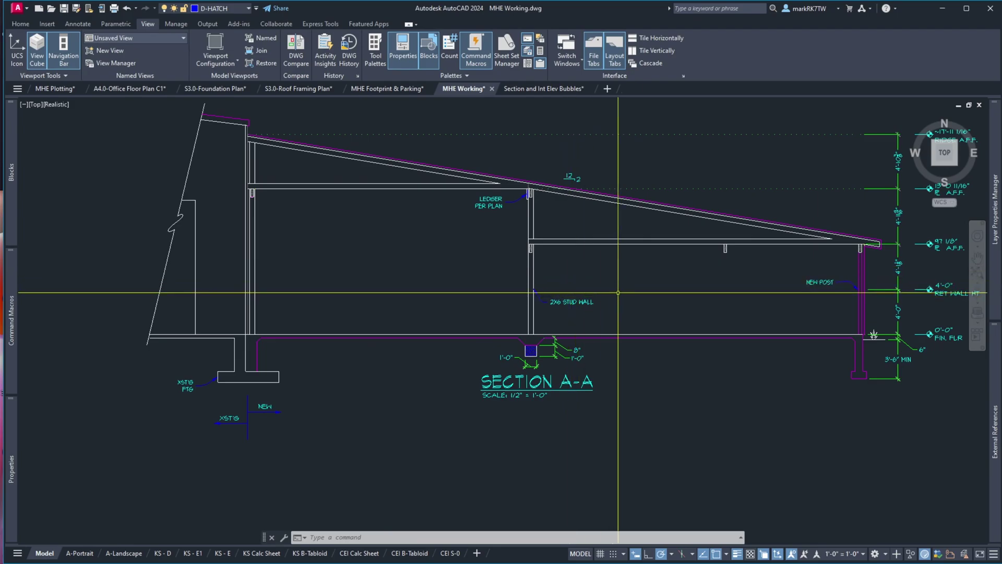
Copy the 2X6 STUD WALL note and its leader up to the beam under the lower ceiling line at the stud wall
text(c)
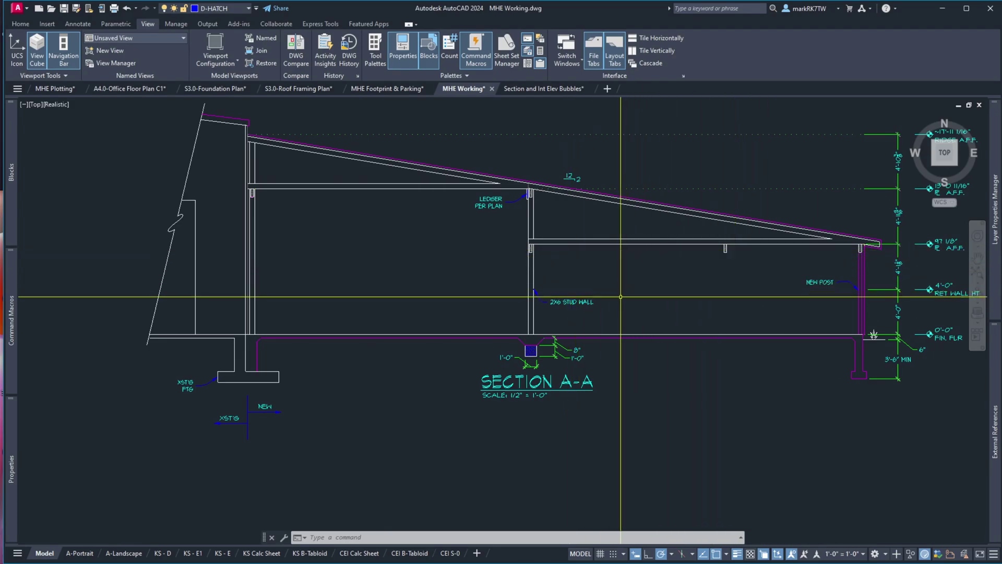
key(Return)
click(595, 310)
click(538, 280)
key(Return)
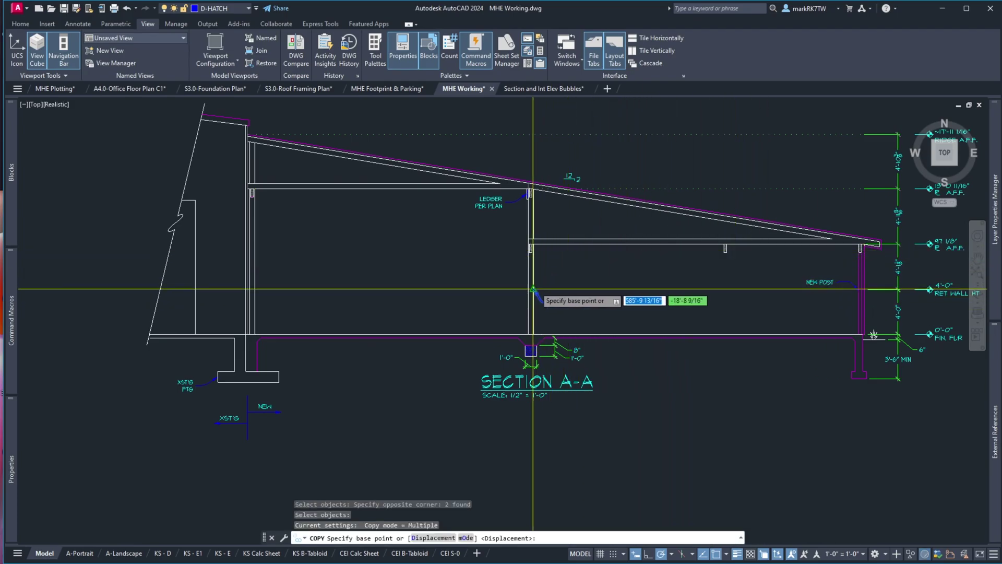
click(533, 288)
scroll(529, 246, up, 8)
scroll(527, 253, up, 5)
scroll(577, 264, down, 10)
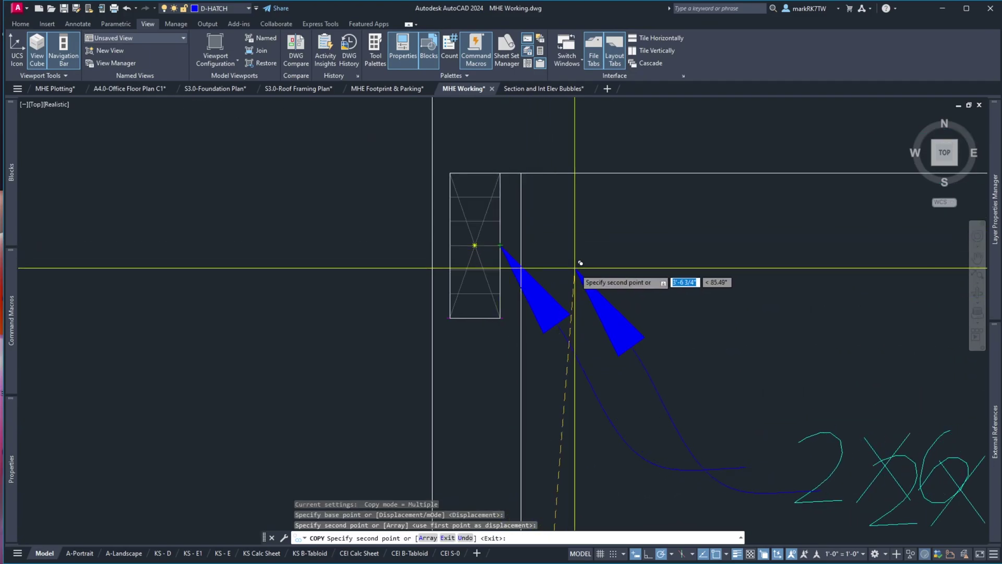
click(537, 436)
key(Escape)
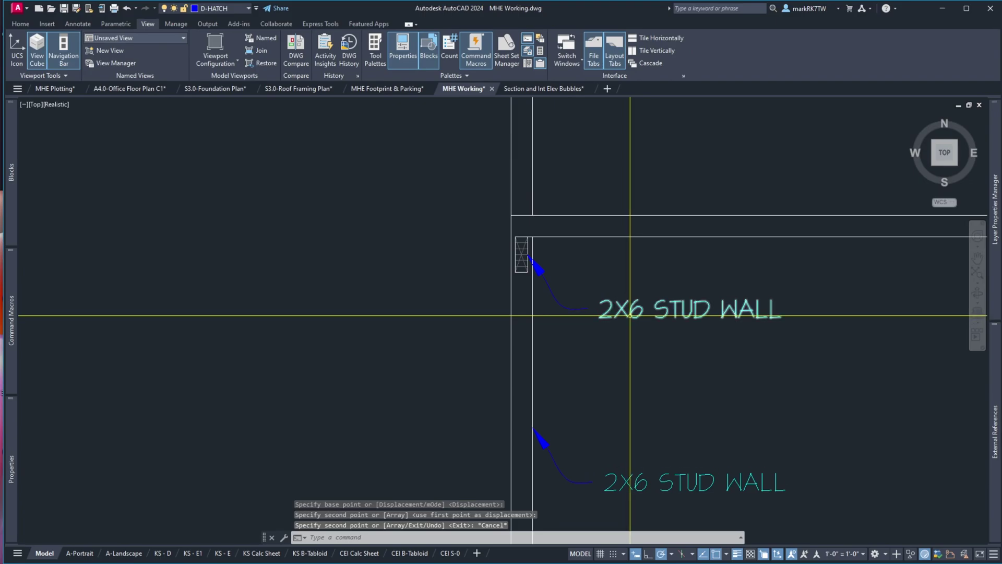
Change the copied note's text to BEAMS IN FOREGROUND AT COVERED ENTRANCE
double_click(603, 310)
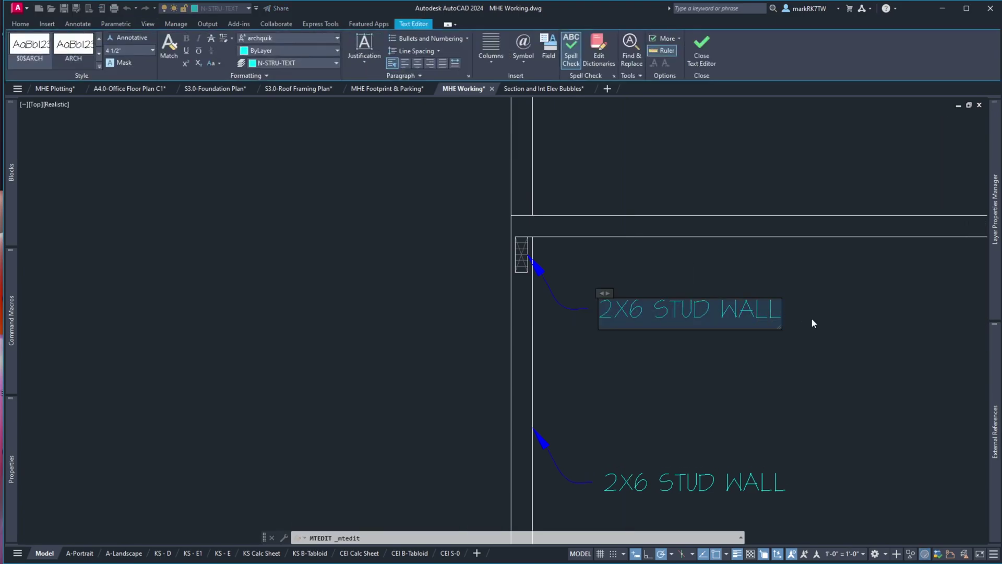
key(BackSpace)
text(BEAMS)
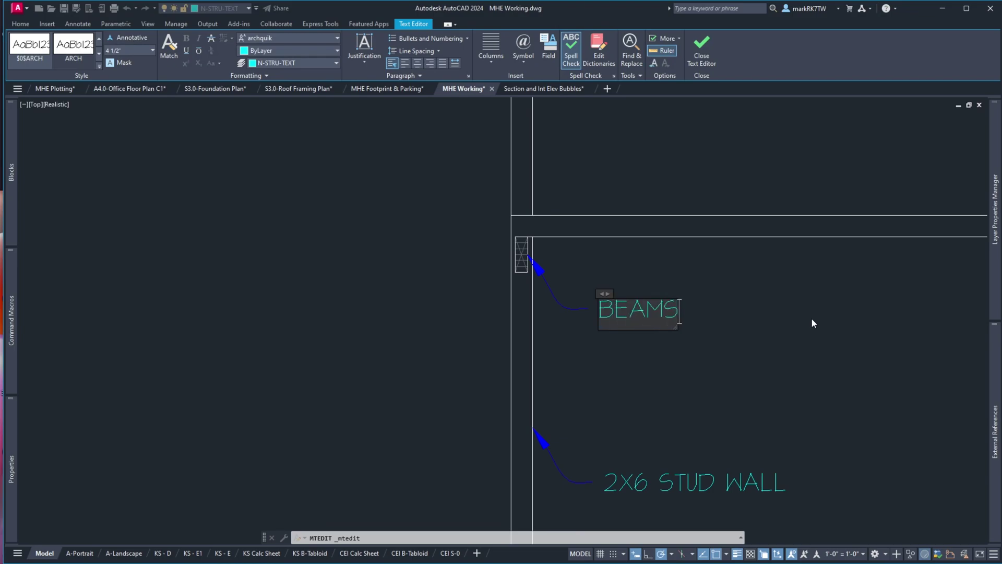
text( IN FORE)
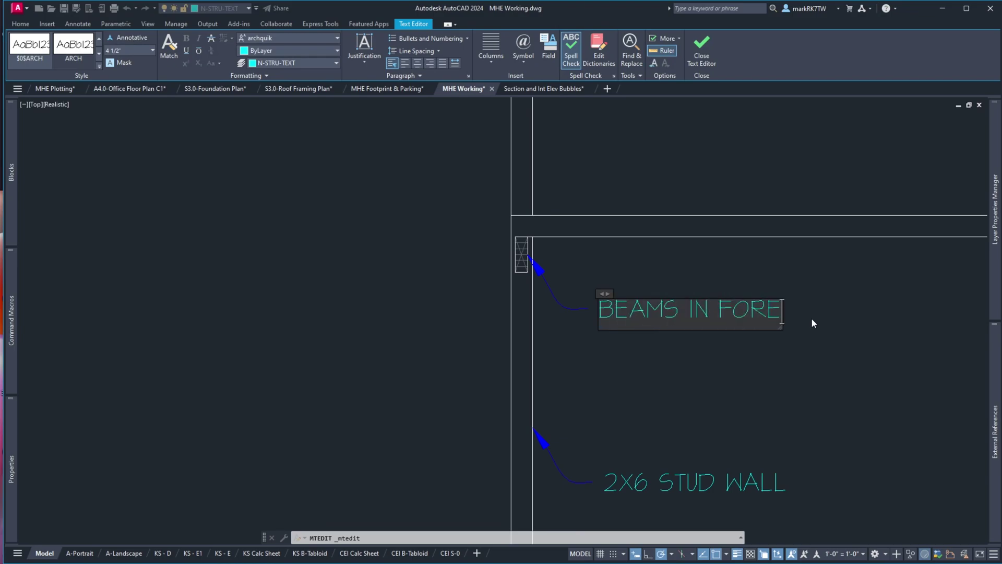
text(GROUND)
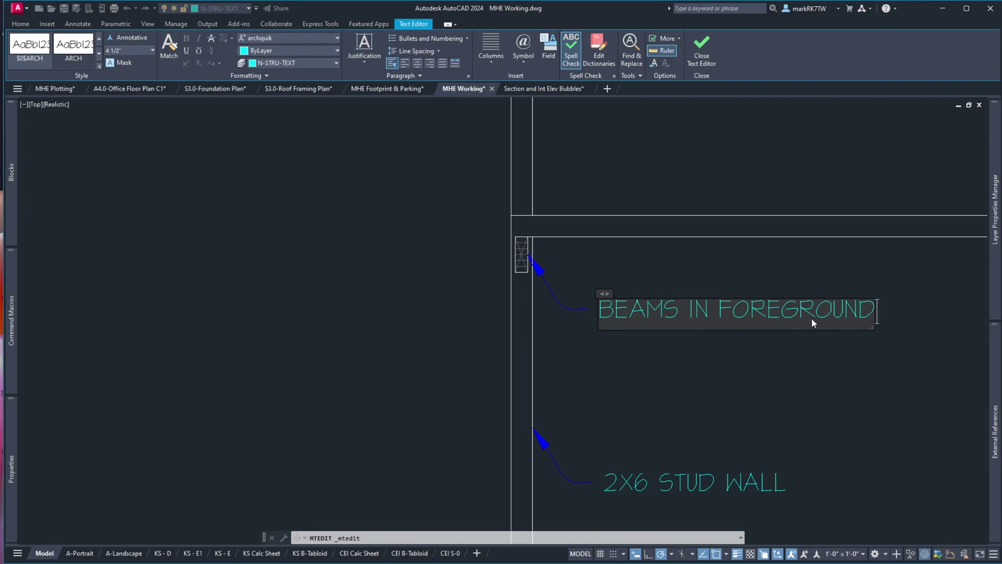
text( AT COV)
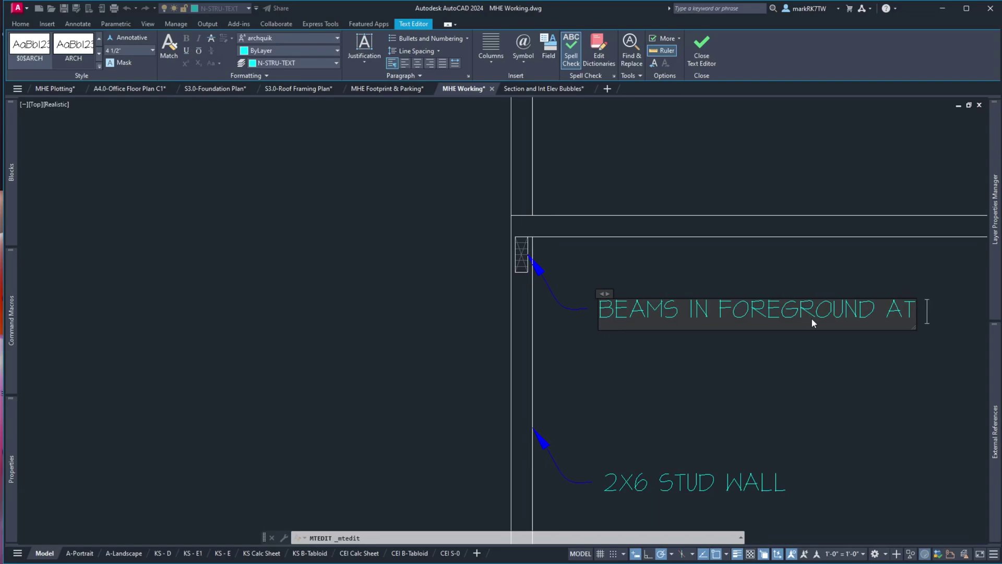
text(ERED)
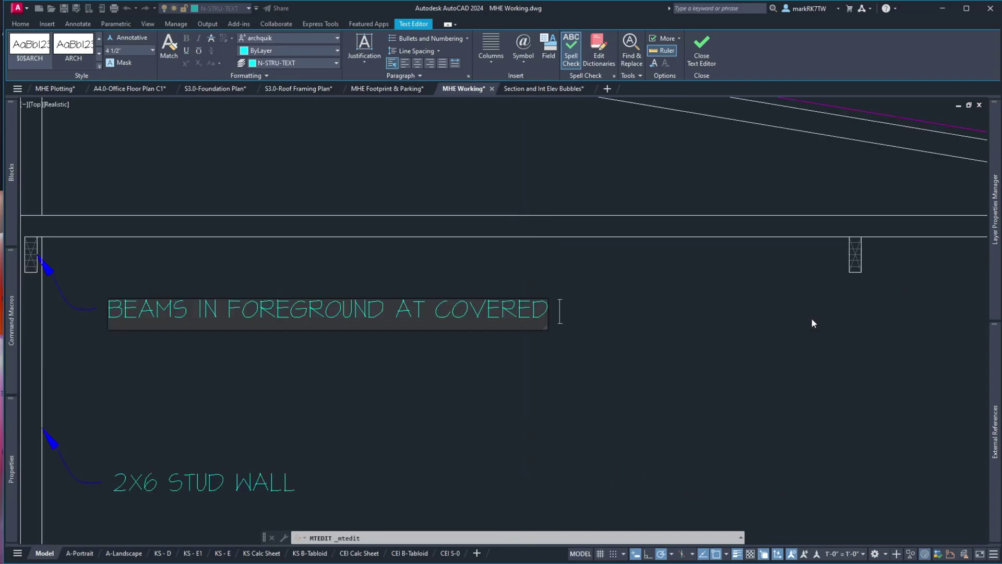
text( ENTRANCE)
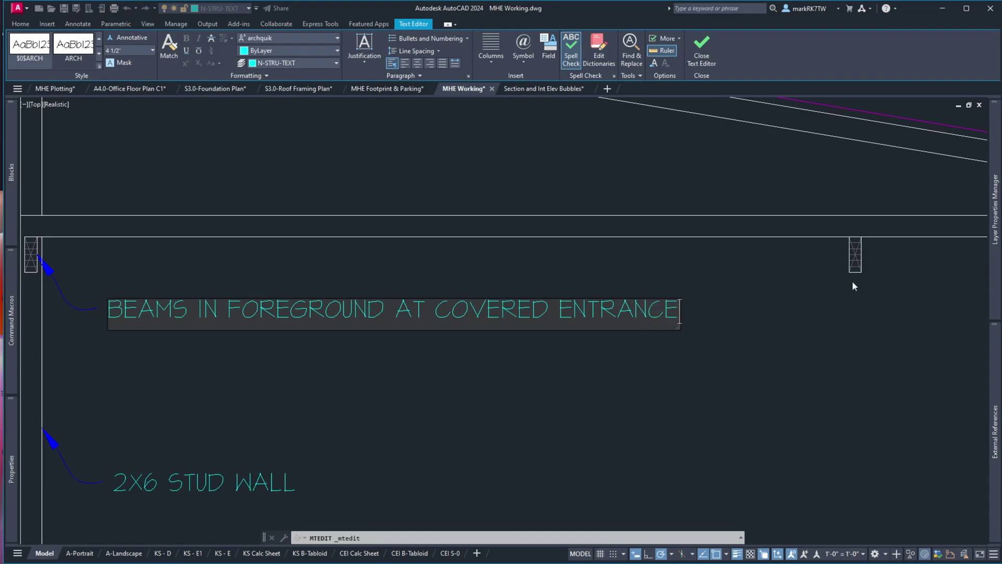
Resize the note's text box to about 6'-2" wide, wrapping it into two lines after FOREGROUND, and finish editing
drag(678, 329, 599, 361)
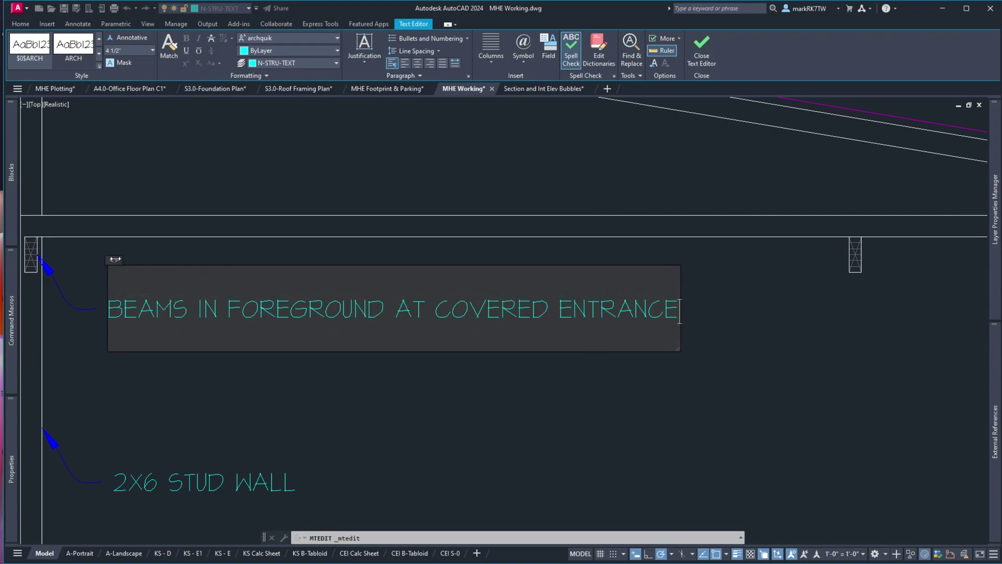
drag(115, 259, 142, 261)
drag(214, 270, 401, 293)
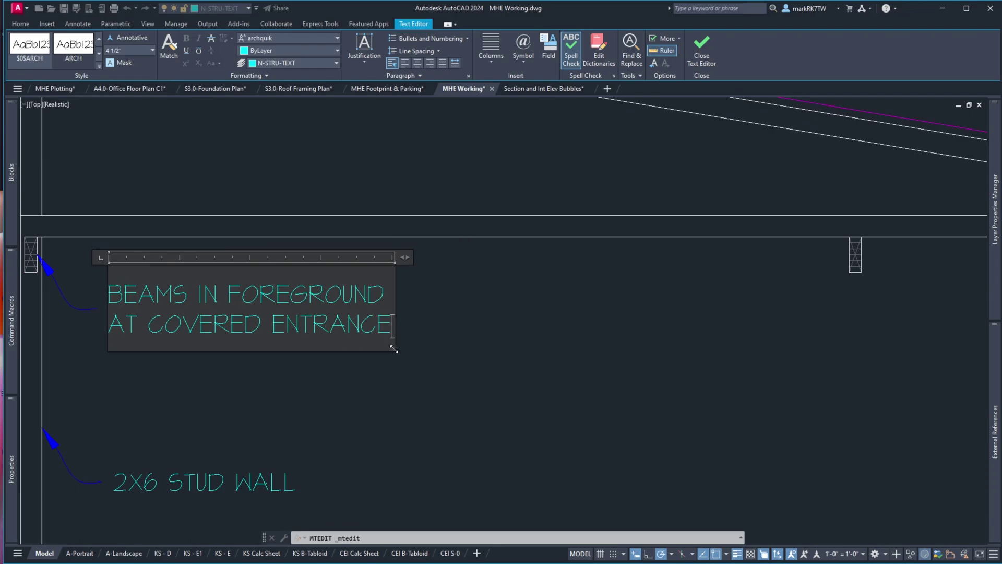
drag(392, 349, 386, 346)
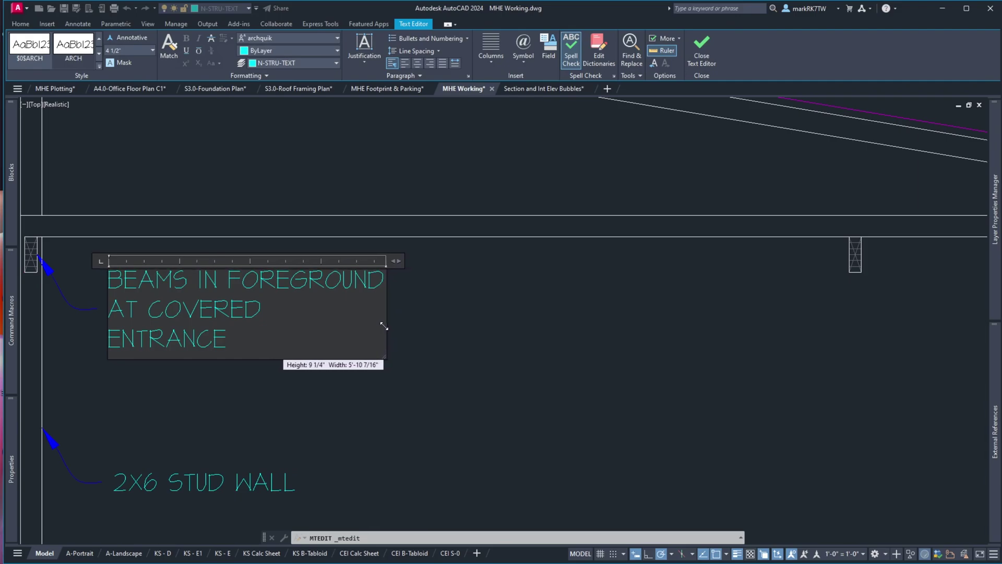
mouse_move(385, 325)
mouse_down()
mouse_move(352, 326)
mouse_move(391, 320)
mouse_up()
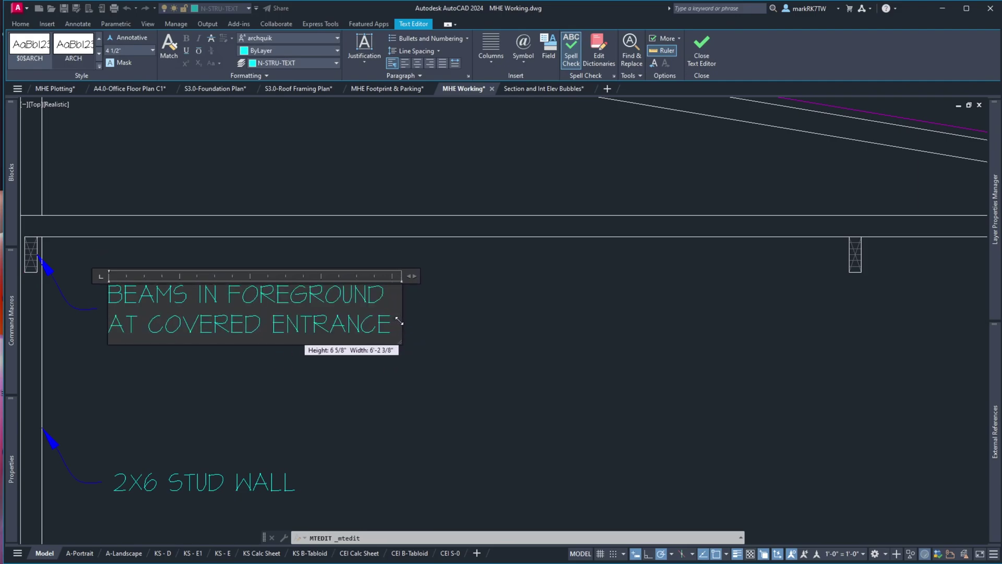
click(438, 379)
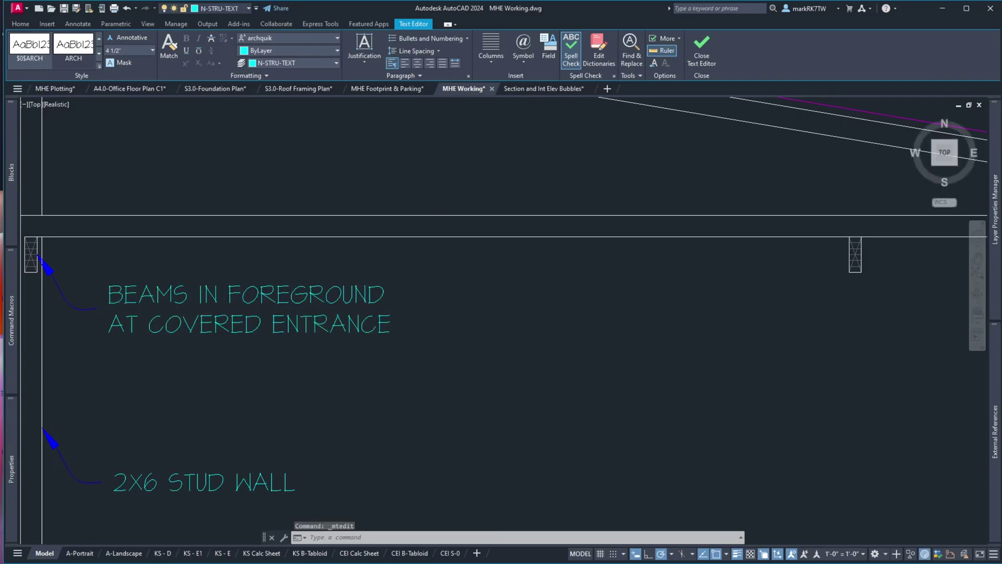
Copy the BEAMS IN FOREGROUND note and leader to the lower roof's middle beam and to the beam beside the ledger
scroll(503, 347, down, 2)
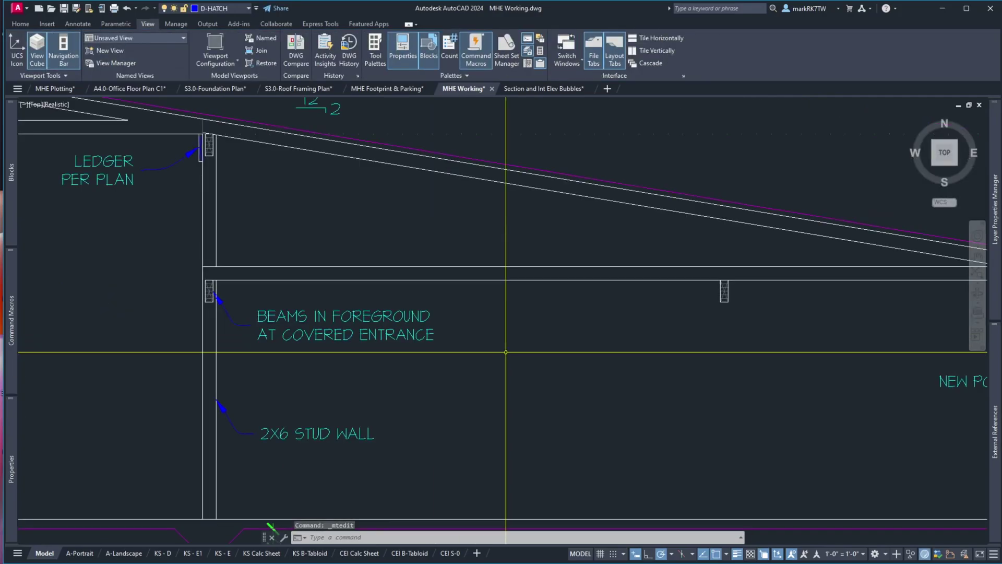
text(co)
key(Return)
click(484, 363)
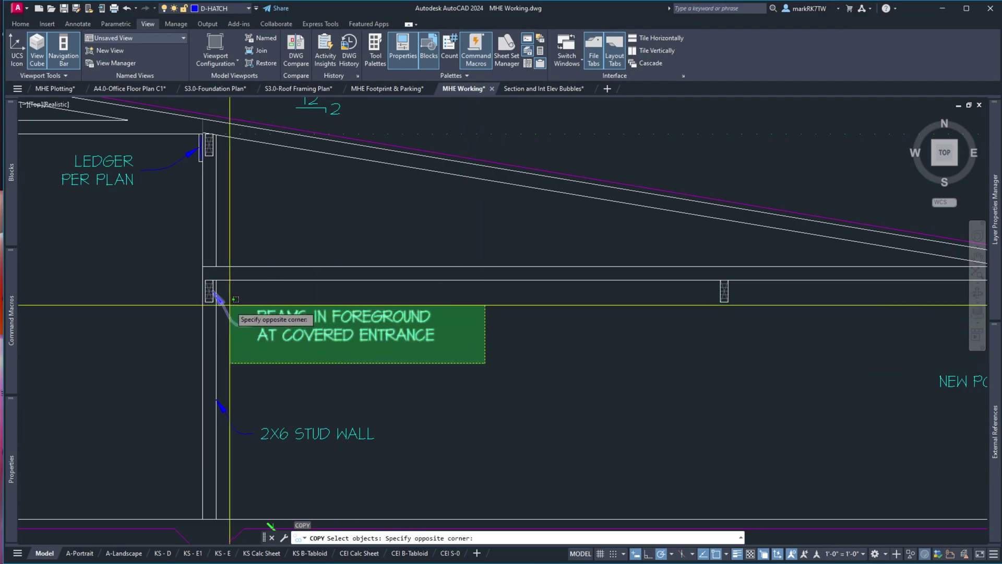
click(232, 306)
key(Return)
click(209, 291)
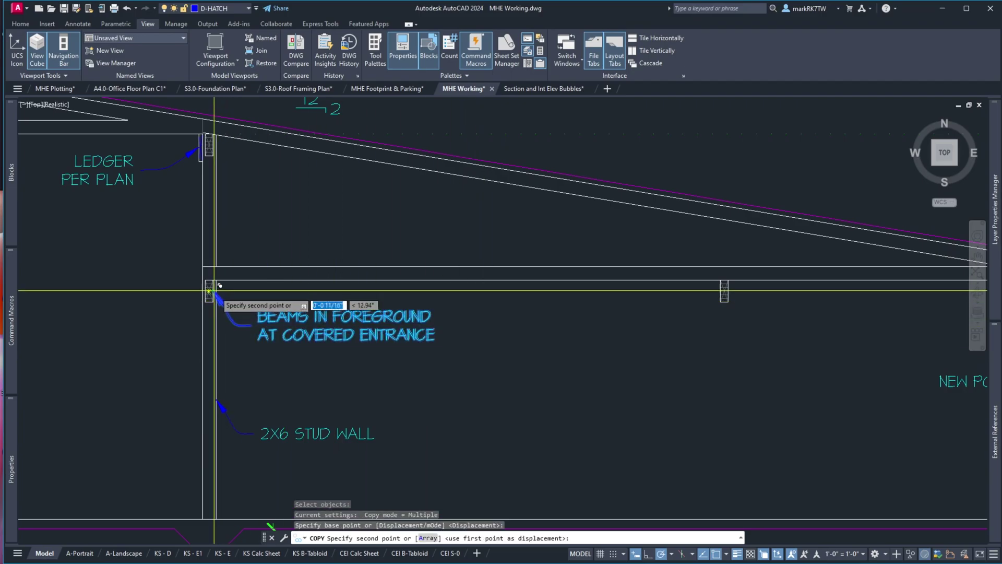
click(724, 291)
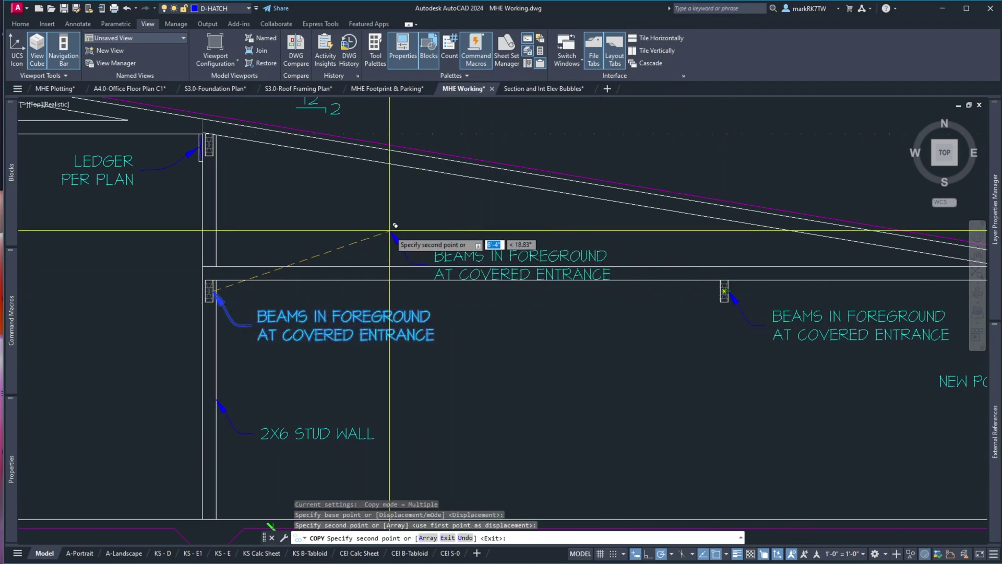
click(214, 155)
scroll(375, 268, down, 8)
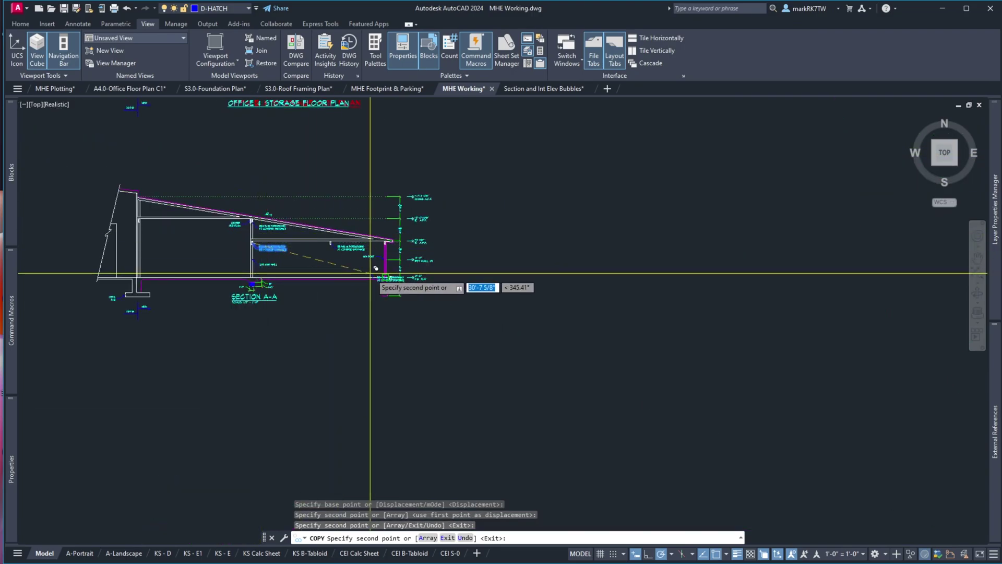
scroll(375, 268, up, 4)
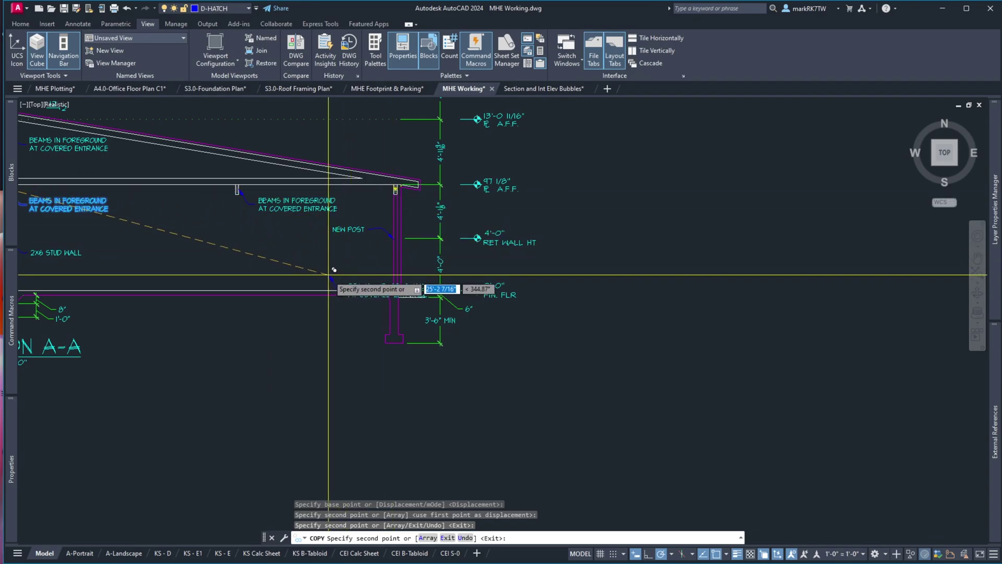
key(Escape)
Mirror the middle beam note's leader about a vertical line through the note, keeping the original leader
scroll(299, 180, up, 5)
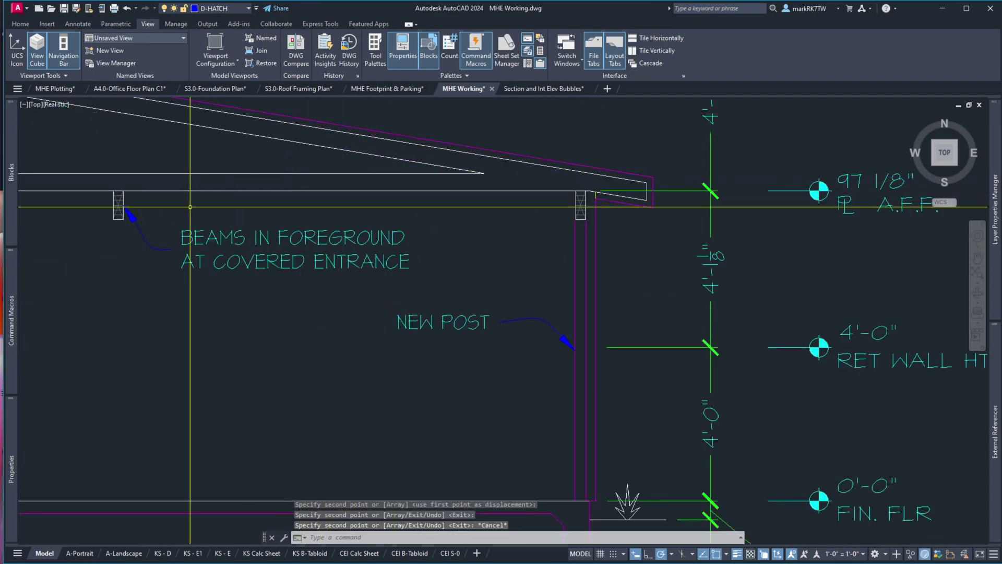
text(MI)
key(Return)
click(157, 264)
click(212, 277)
key(Return)
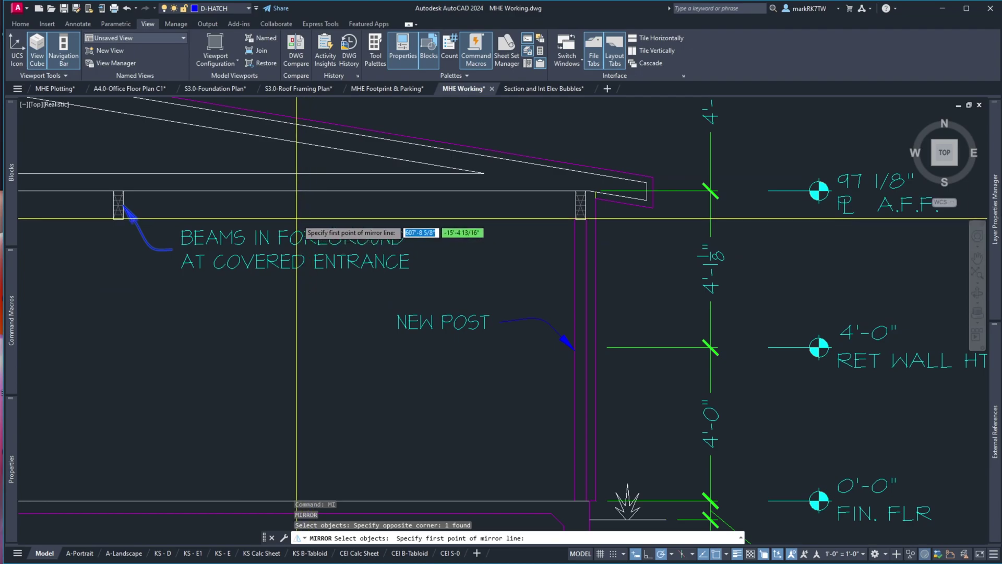
click(299, 219)
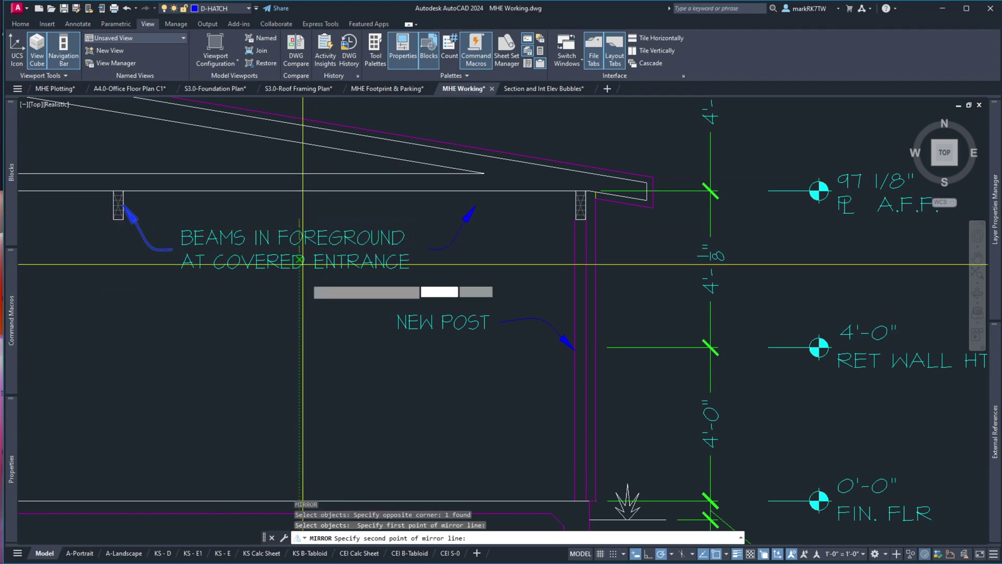
click(302, 324)
key(Return)
Stretch the mirrored leader's arrowhead to the beam above the new post
click(514, 260)
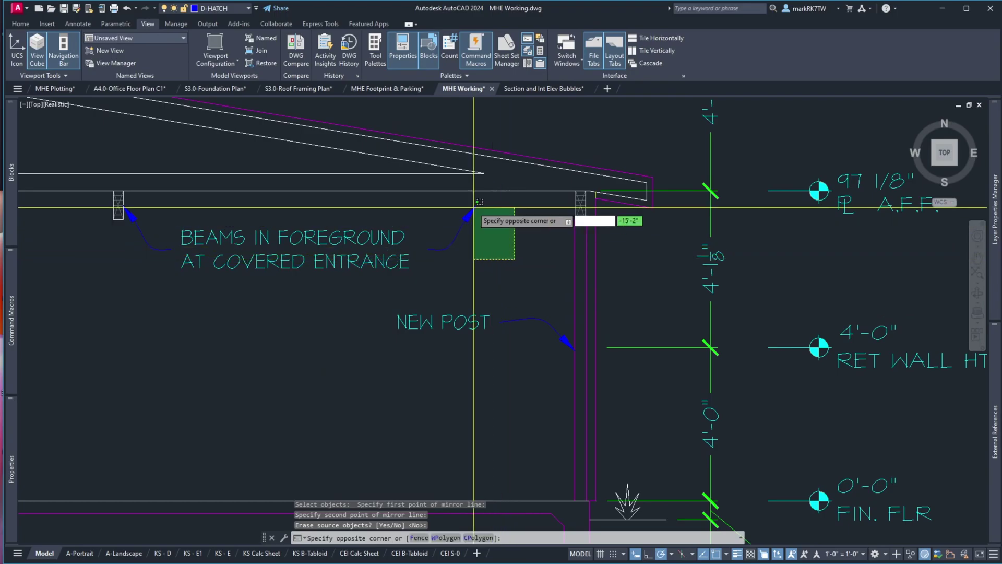
click(466, 204)
click(476, 205)
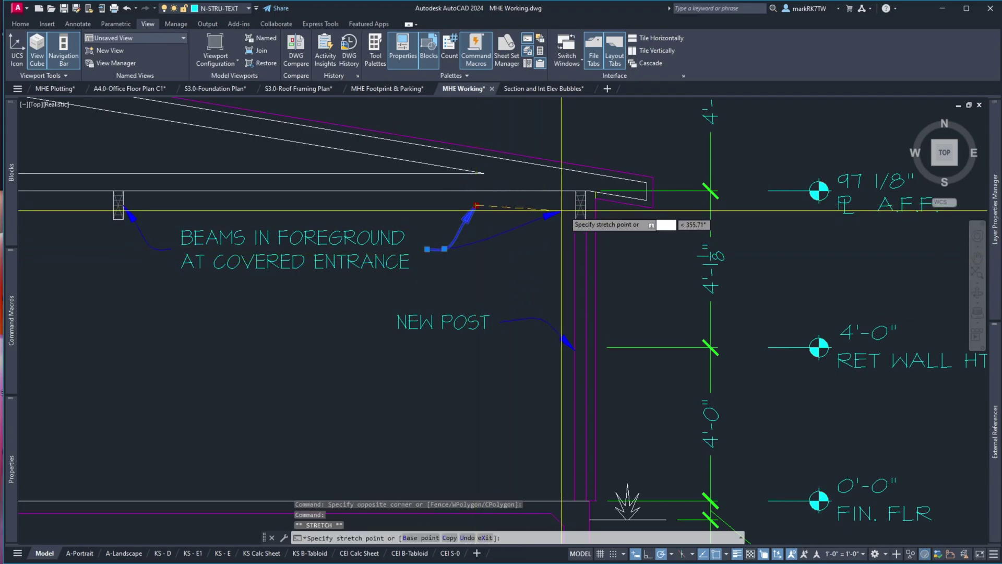
click(579, 205)
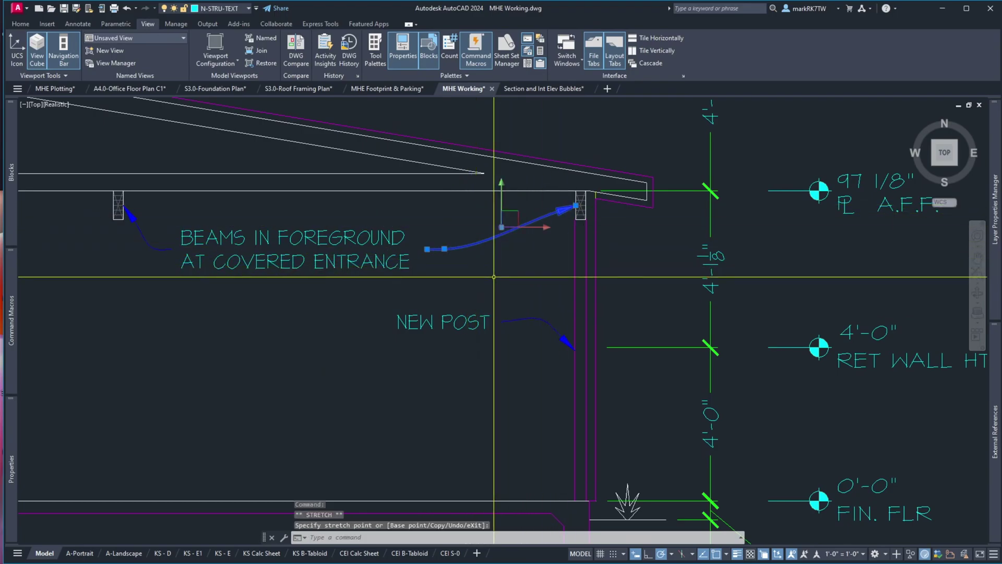
key(Escape)
Copy the BEAMS IN FOREGROUND note and leader from the beam beside the ledger to the beam at the existing building's wall
scroll(496, 280, down, 6)
scroll(306, 217, up, 5)
text(co)
key(Return)
click(736, 272)
key(Return)
click(683, 245)
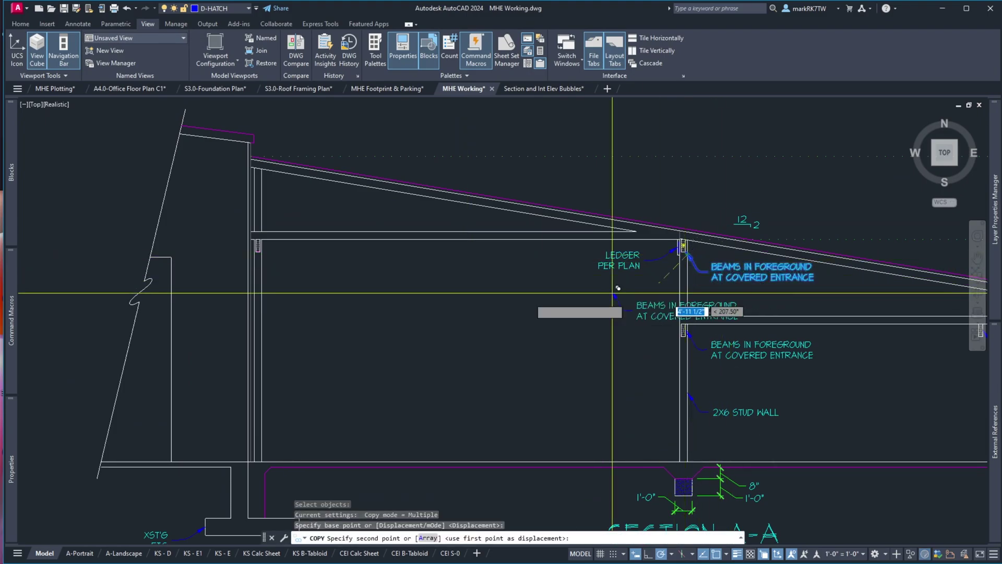
scroll(241, 246, up, 6)
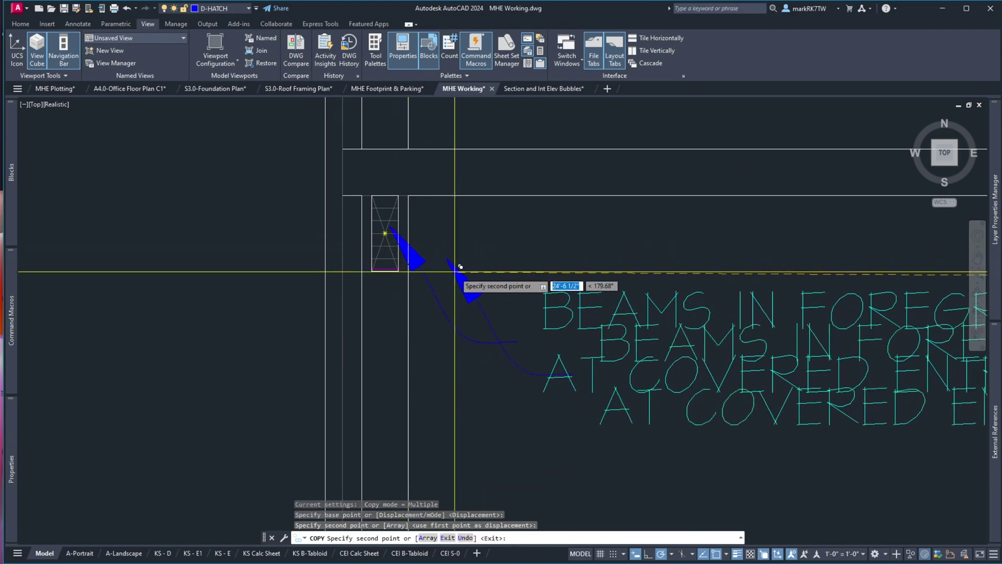
click(398, 236)
key(Return)
Move the BEAMS IN FOREGROUND note and leader at the existing building's wall so the arrow tip touches the beam's edge
text(m)
key(space)
click(662, 423)
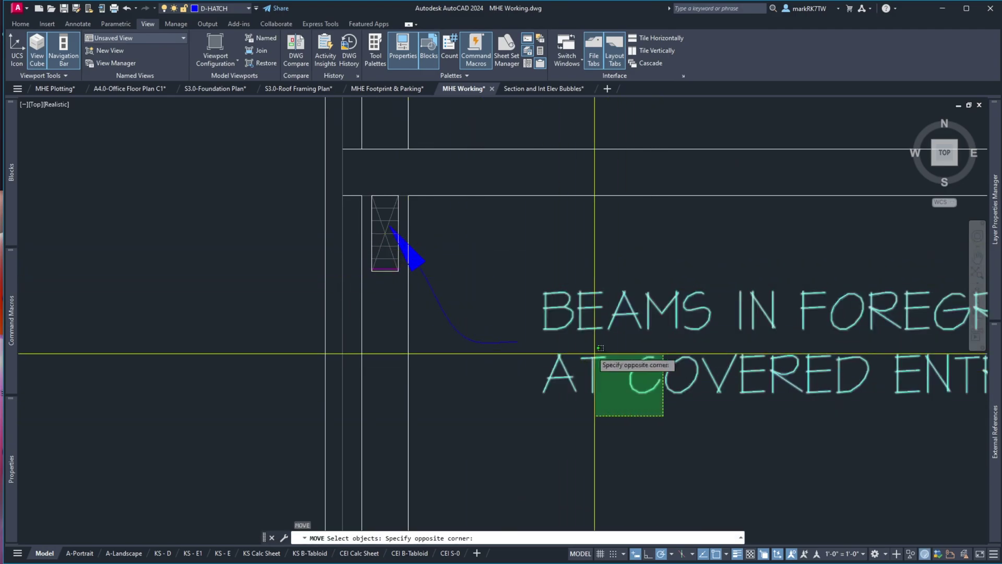
click(480, 281)
key(Return)
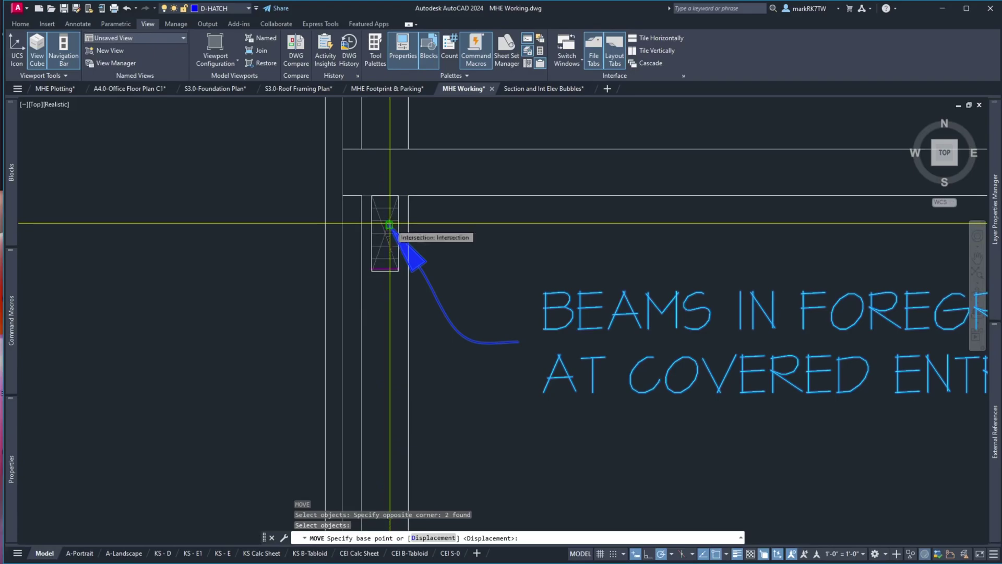
click(389, 222)
scroll(389, 223, up, 8)
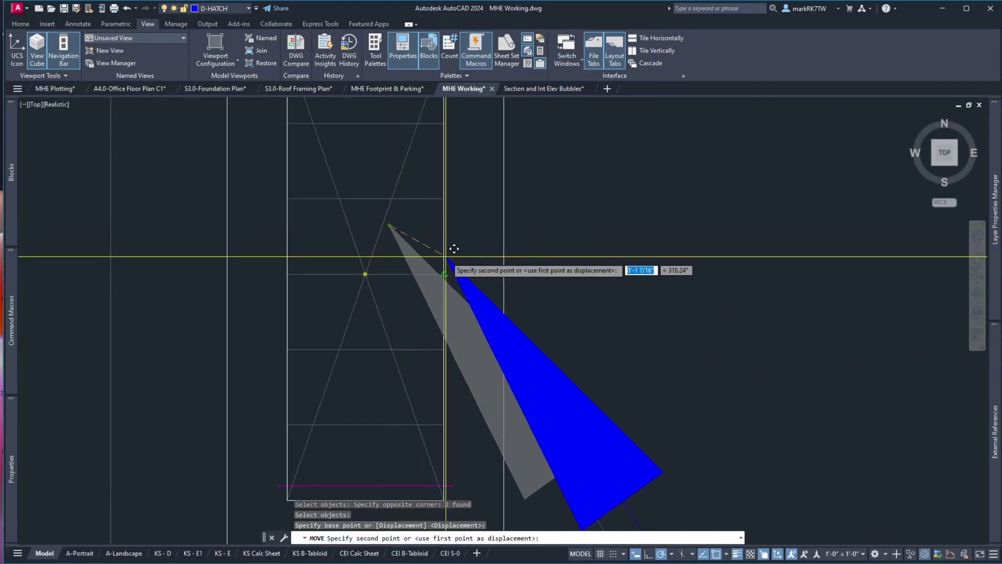
click(446, 272)
scroll(534, 248, down, 8)
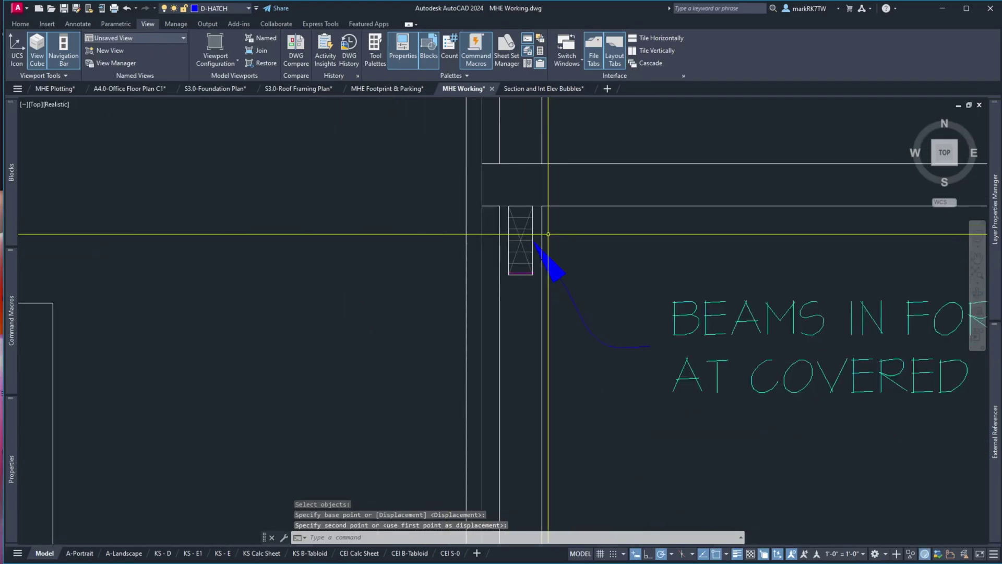
scroll(524, 295, up, 7)
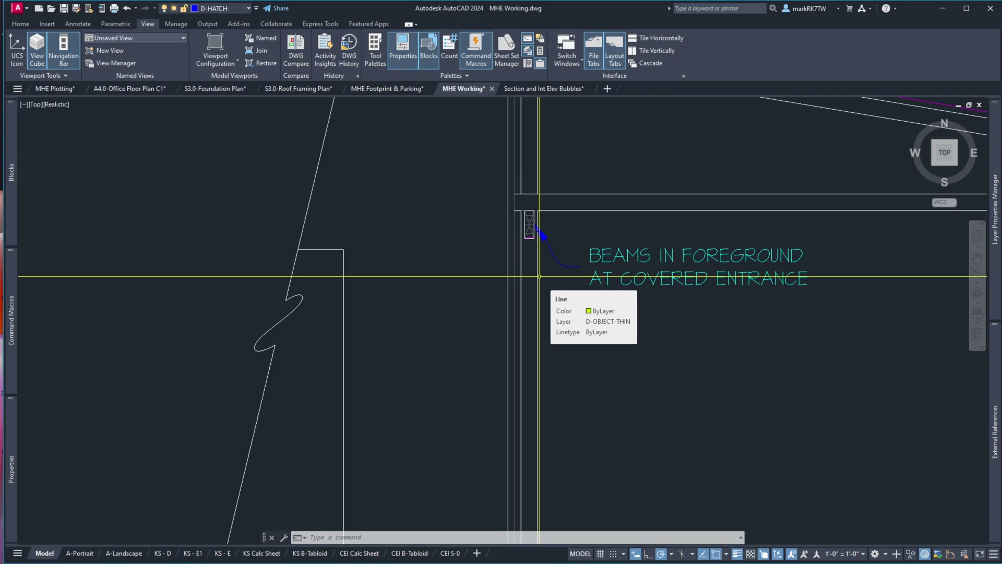
scroll(540, 276, down, 7)
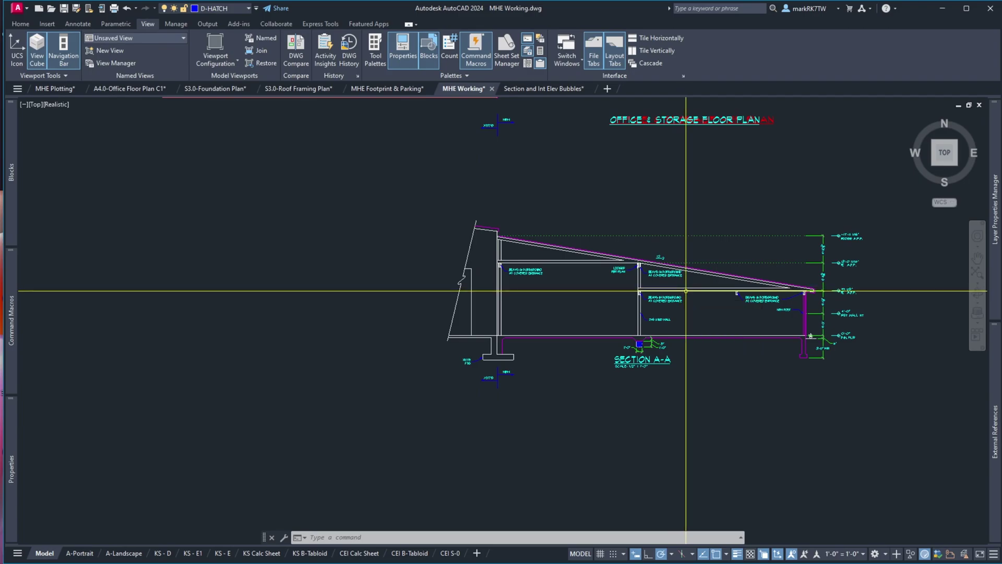
Save the MHE Working drawing with all of Section A-A in view
text(z)
key(Return)
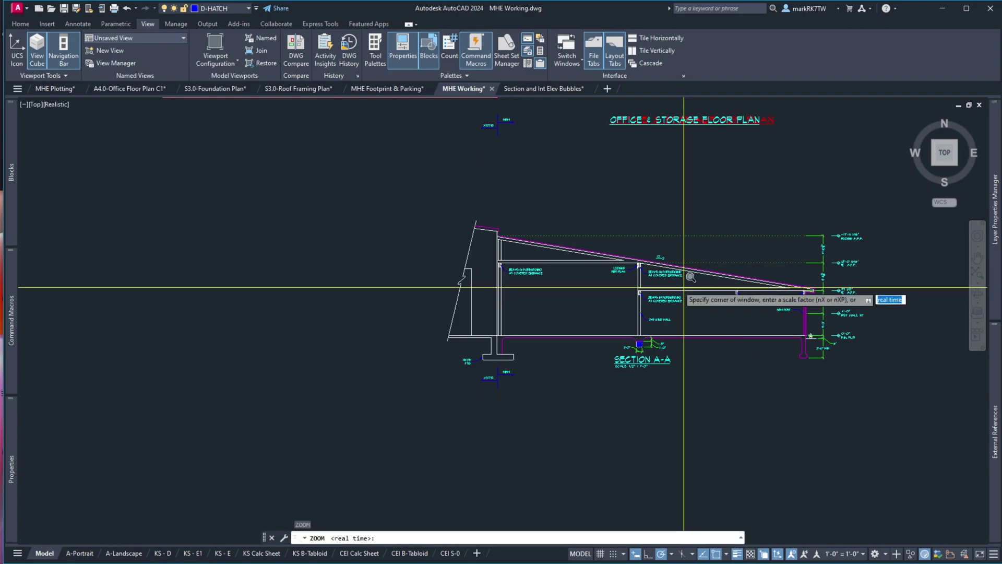
click(421, 190)
click(925, 428)
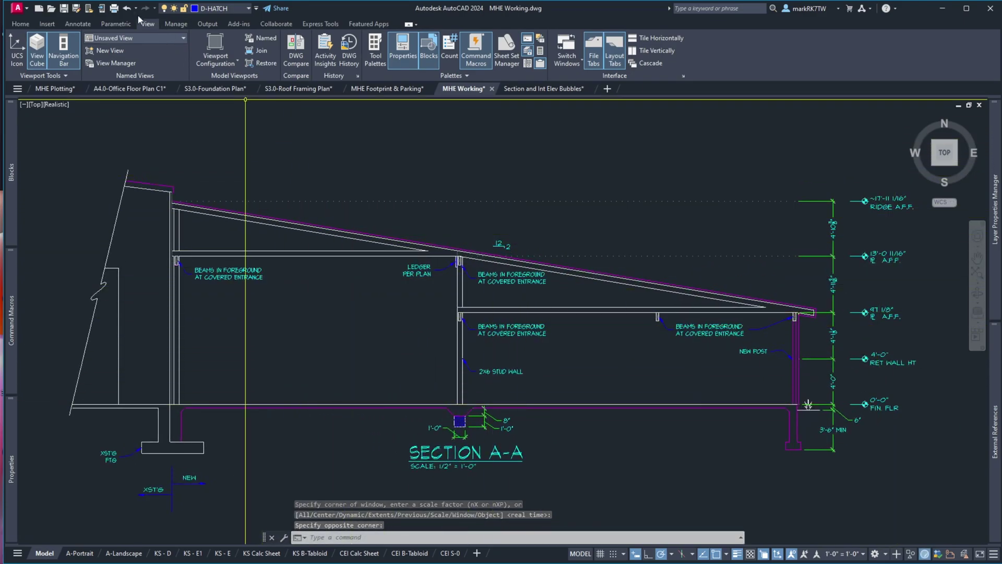
click(64, 9)
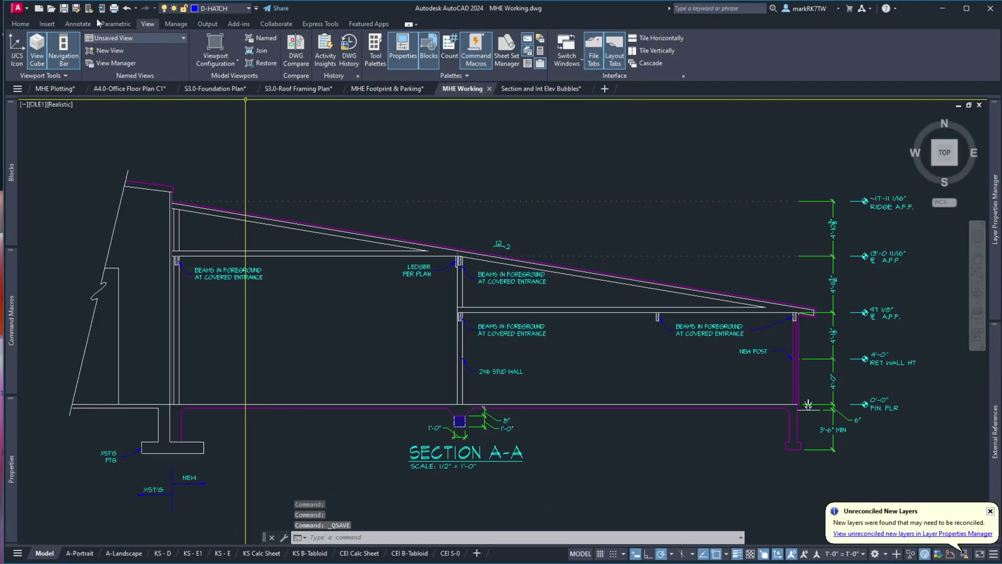
Copy the building footprint and parking layout from the MHE Footprint & Parking drawing, using the existing shop's corner as base point
mouse_move(398, 93)
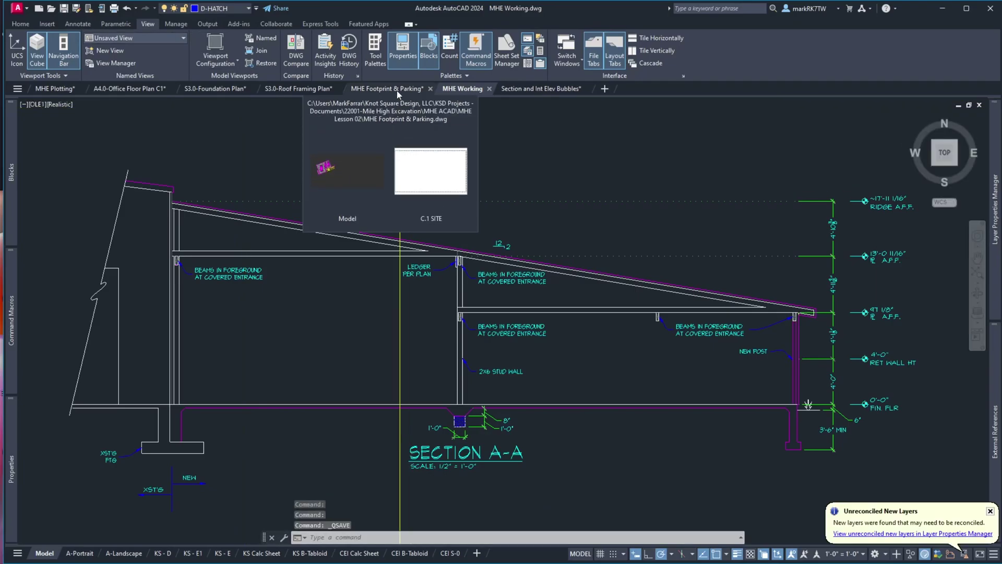
click(398, 94)
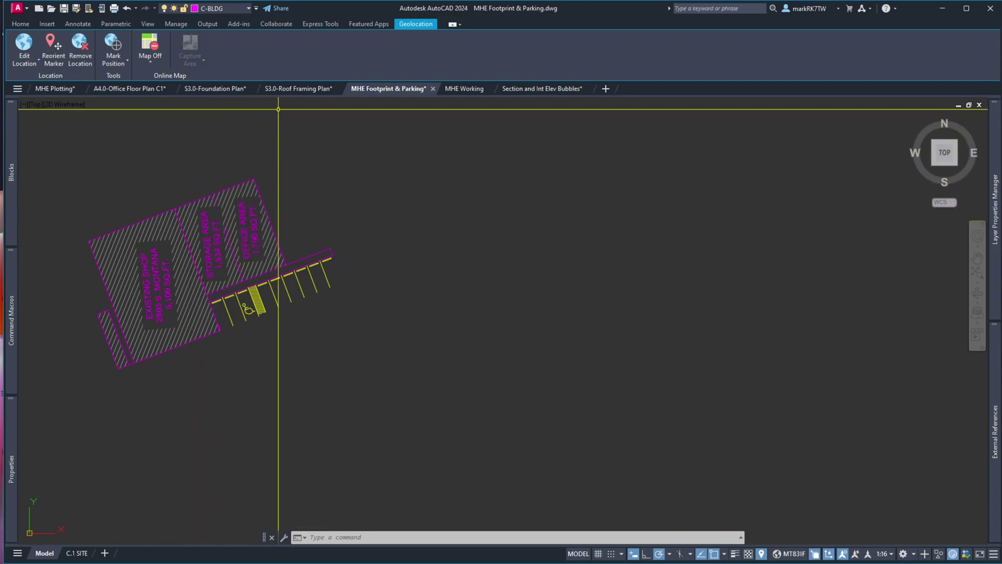
click(136, 92)
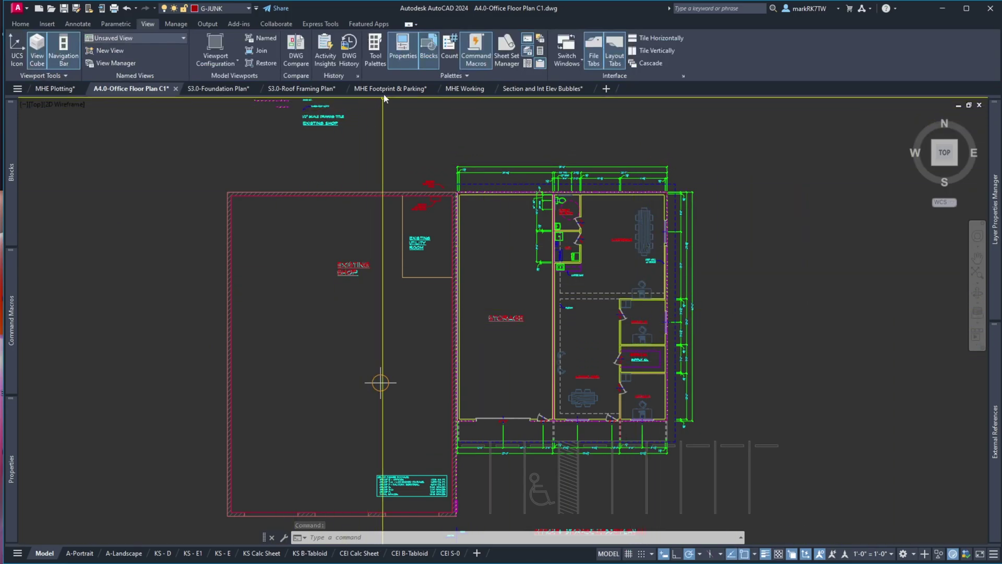
mouse_move(383, 92)
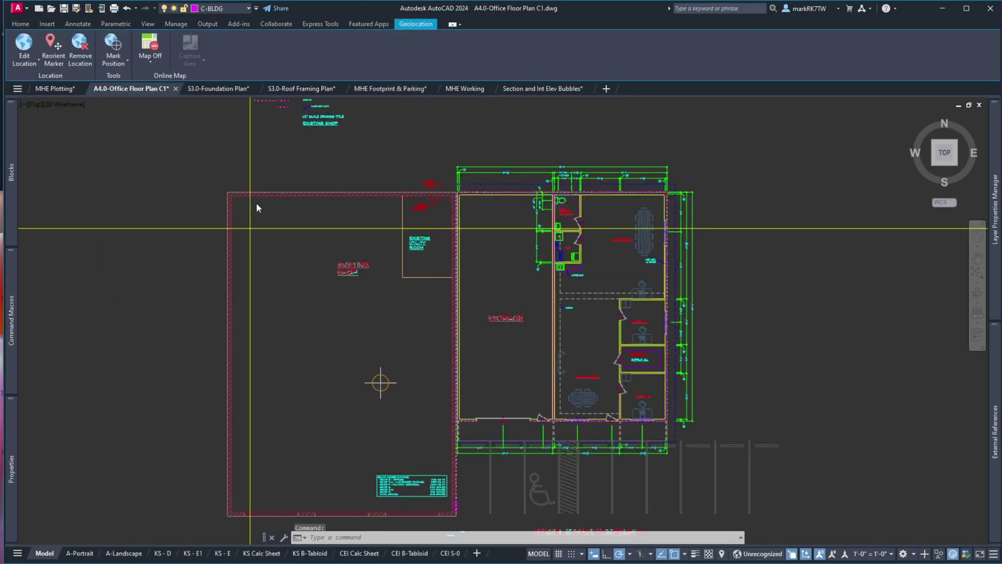
click(374, 89)
click(407, 369)
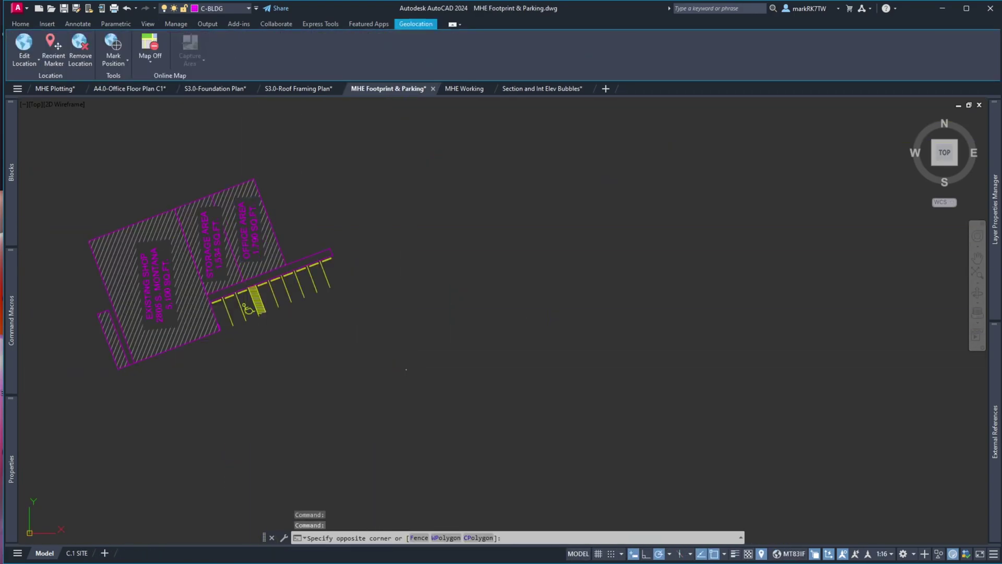
click(76, 166)
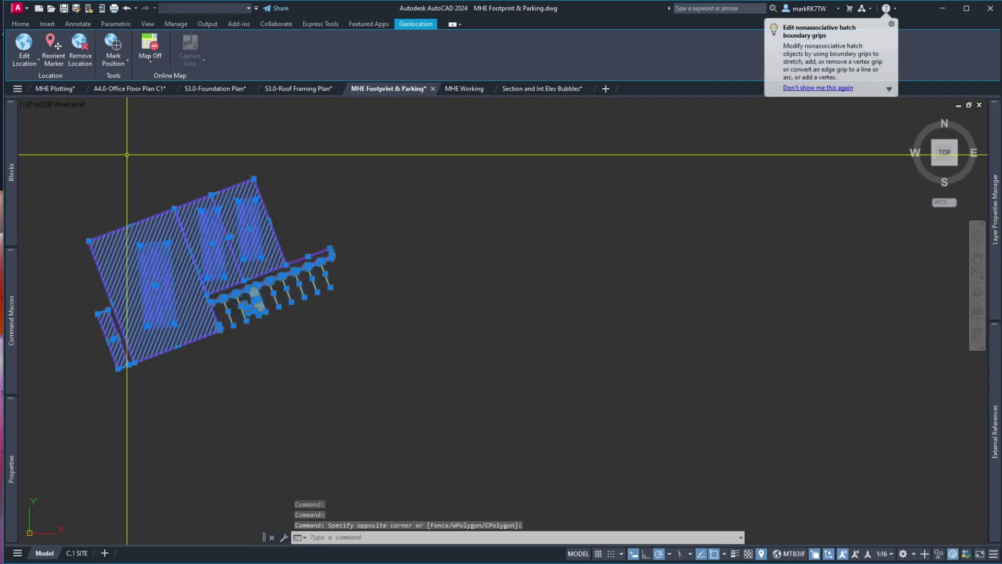
key(ctrl+shift+c)
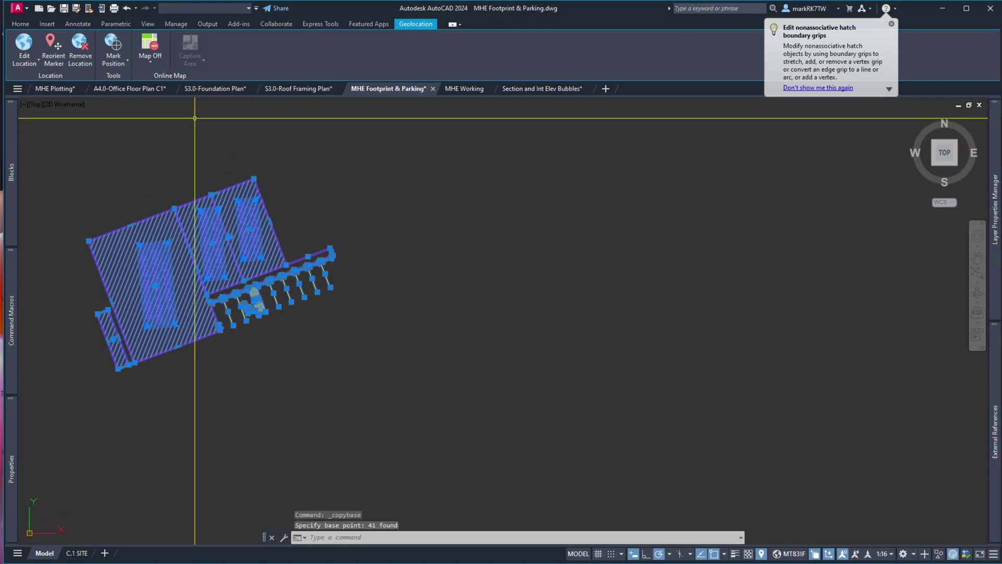
Paste the footprint and parking layout into the A4.0-Office Floor Plan C1 drawing at the existing shop's upper-left outer corner
click(136, 92)
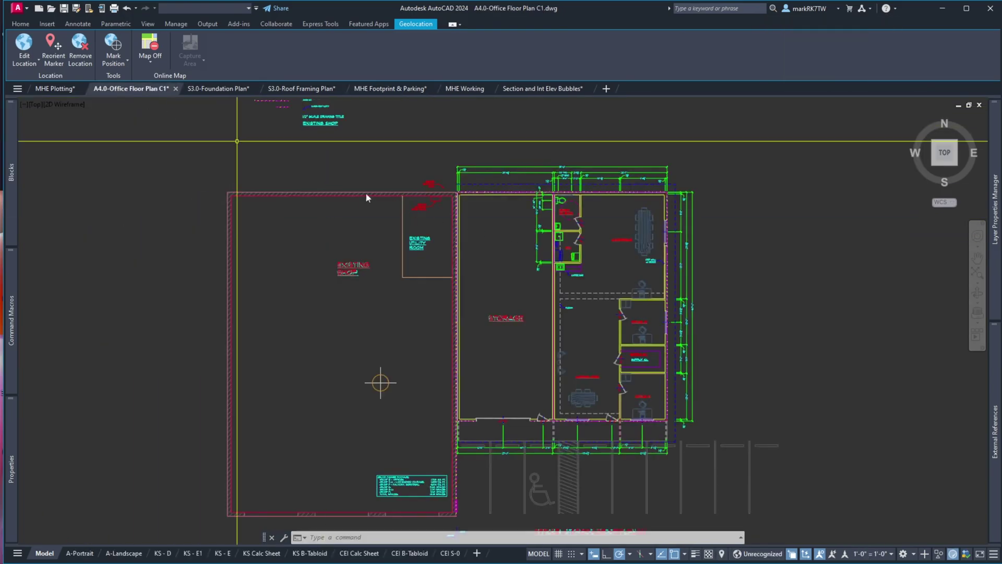
scroll(224, 186, up, 8)
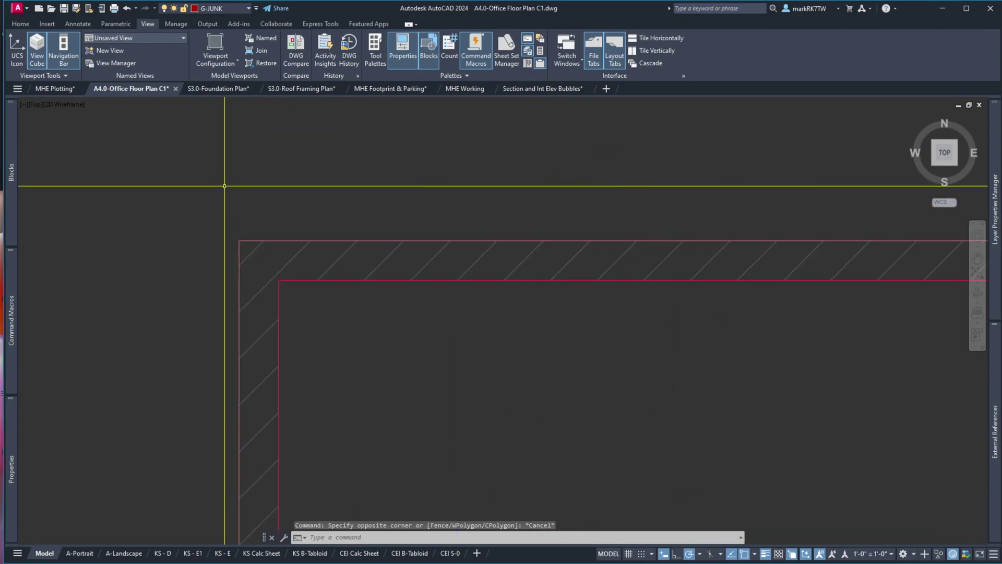
key(ctrl+v)
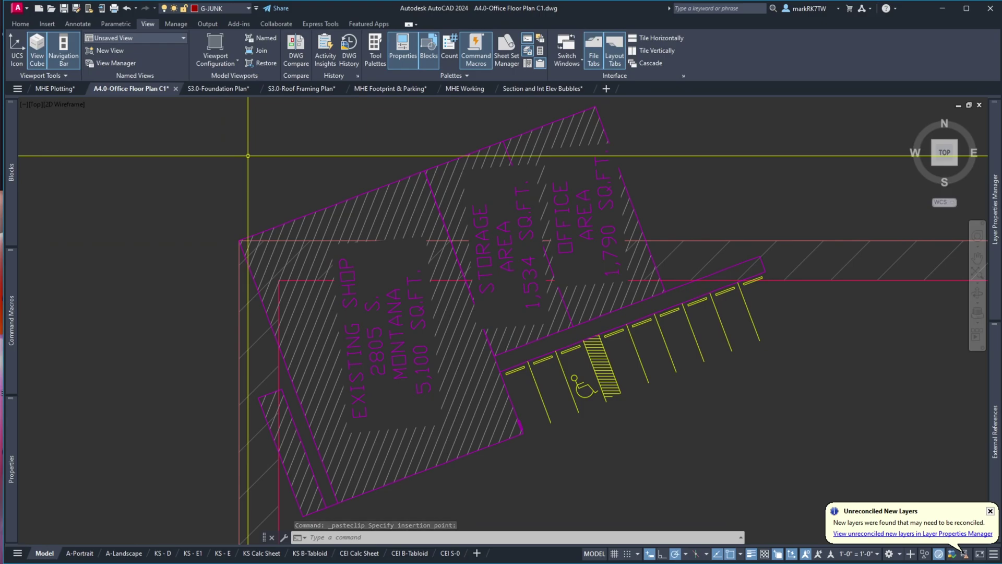
Scale the pasted footprint and parking layout by a factor of 12 about the existing shop's upper-left corner
text(sc)
key(Return)
scroll(209, 132, down, 6)
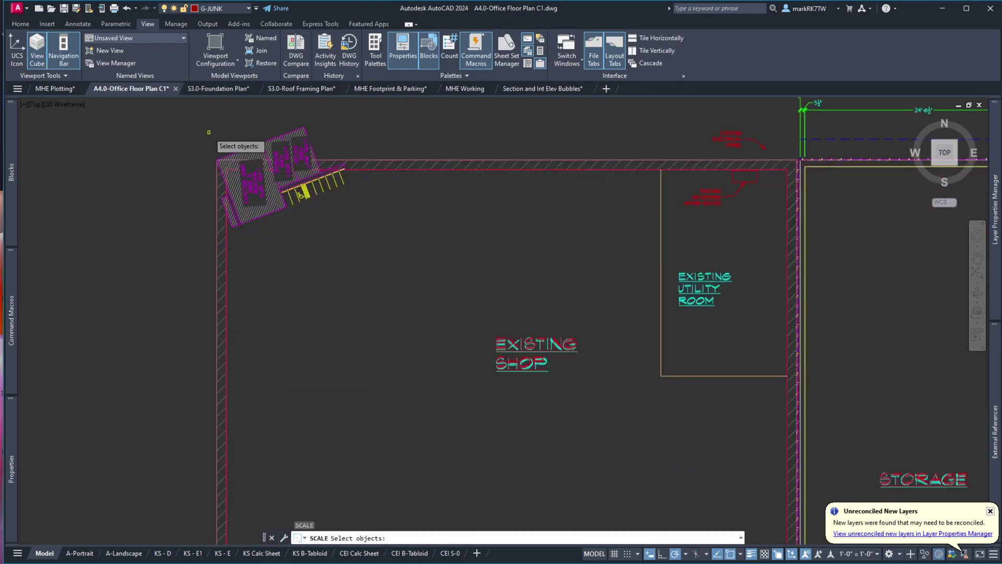
click(208, 126)
click(365, 238)
key(Return)
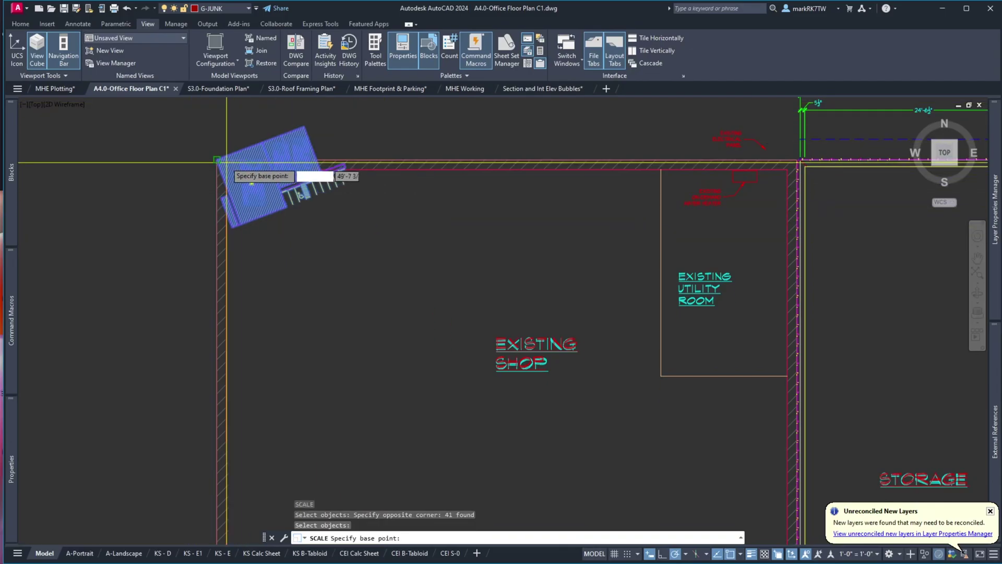
click(217, 159)
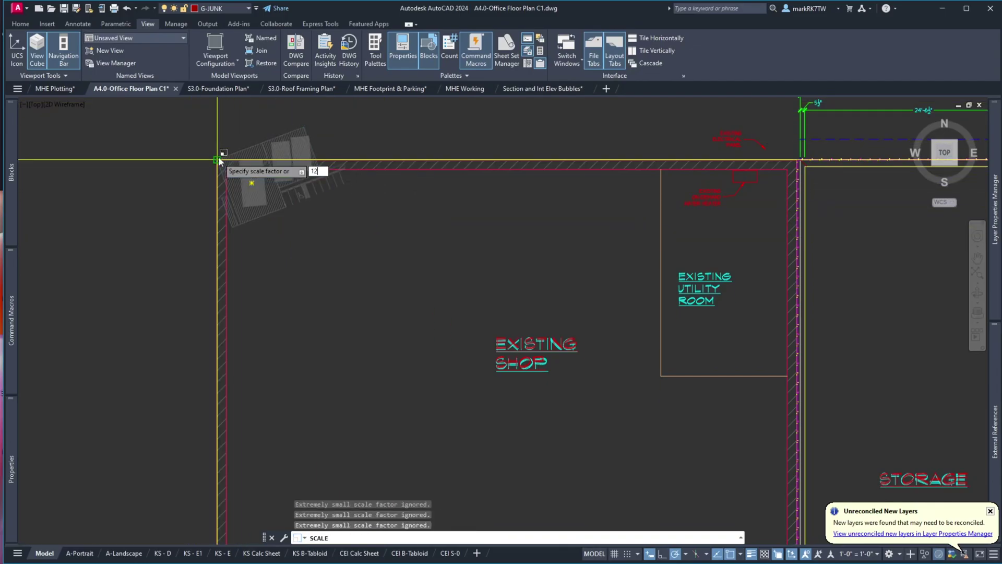
key(Return)
scroll(219, 152, down, 8)
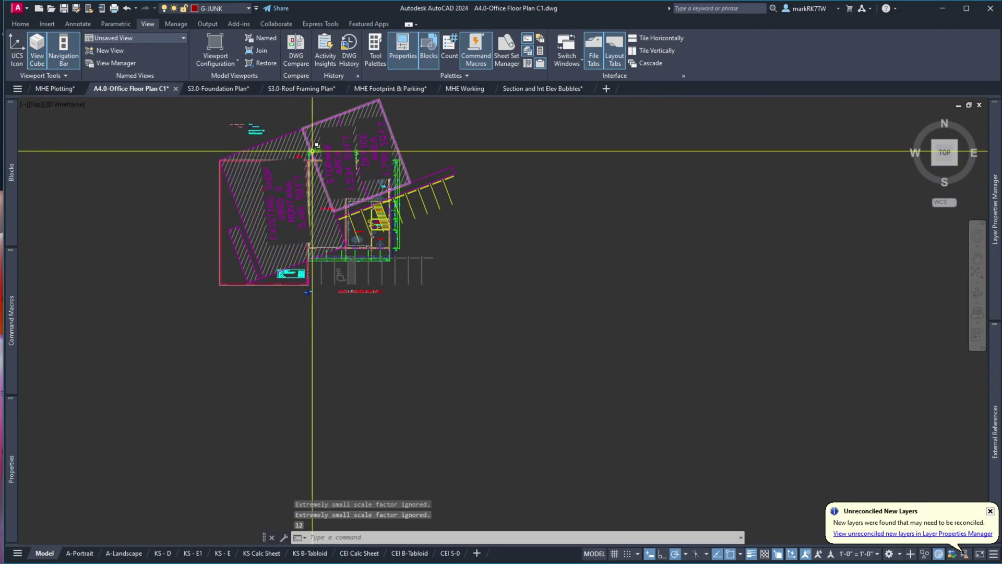
Align the pasted layout's existing-shop edge with the floor plan's upper shop wall, without scaling to the alignment points
text(align)
key(Return)
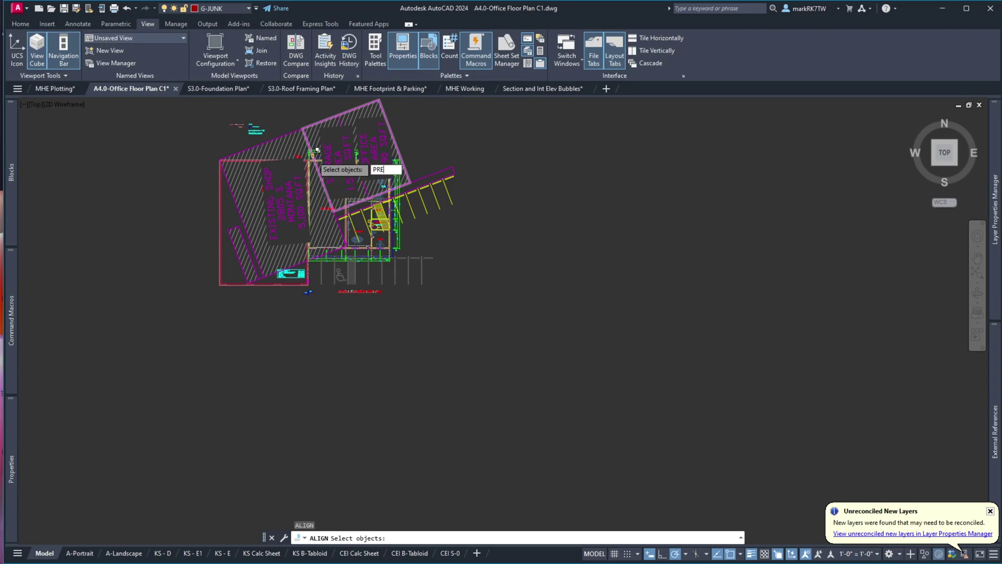
key(Return)
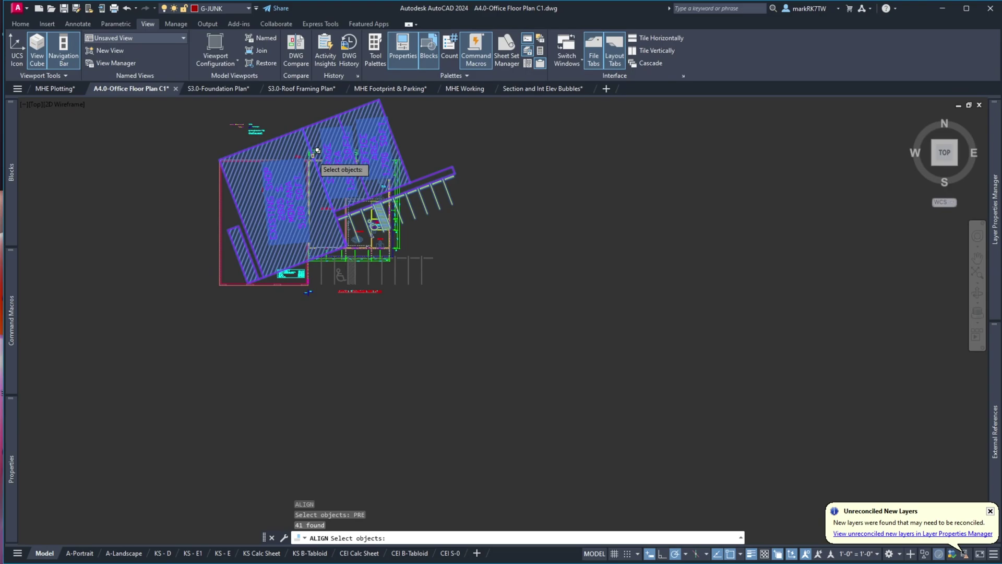
key(Return)
click(220, 159)
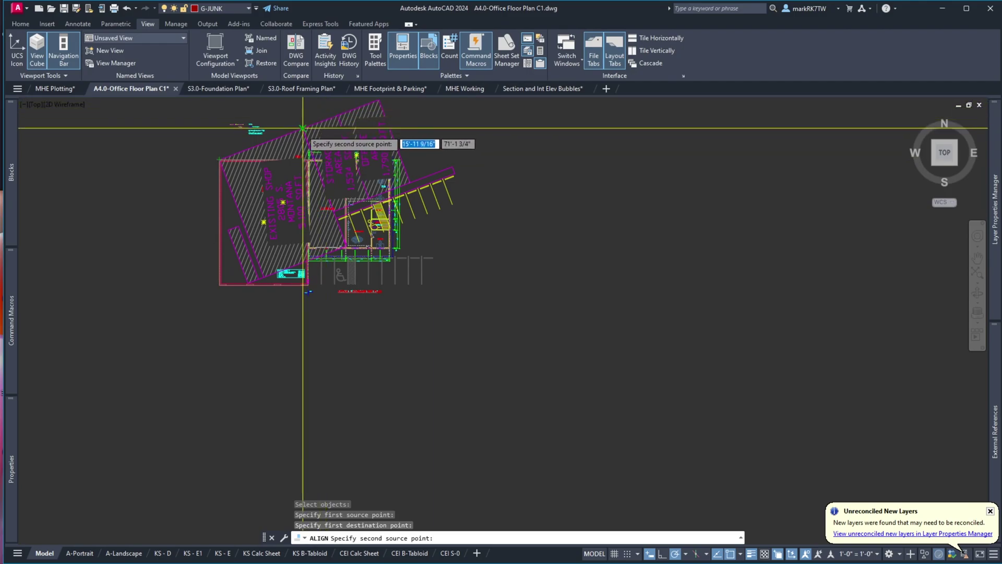
click(302, 128)
scroll(305, 120, up, 6)
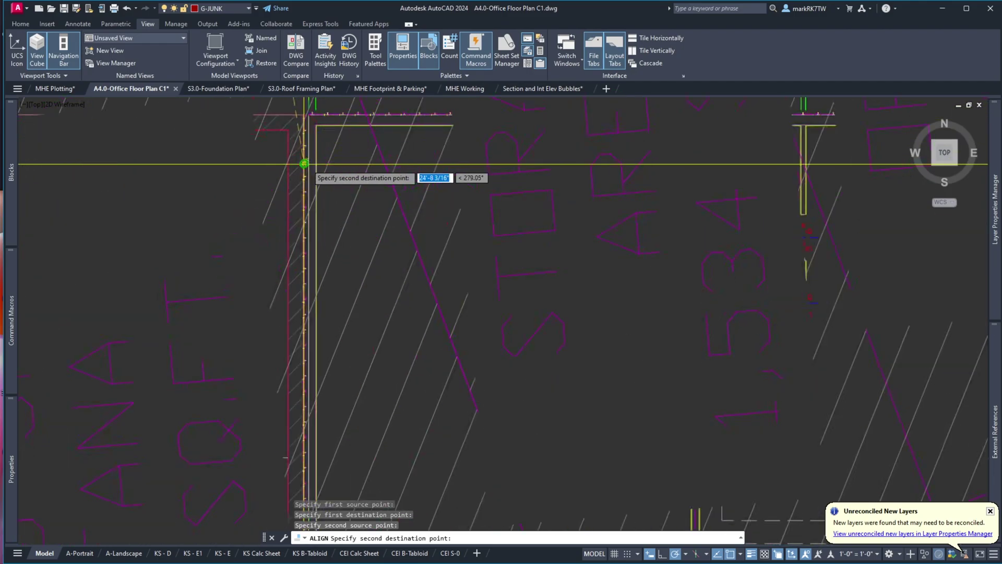
scroll(305, 114, up, 3)
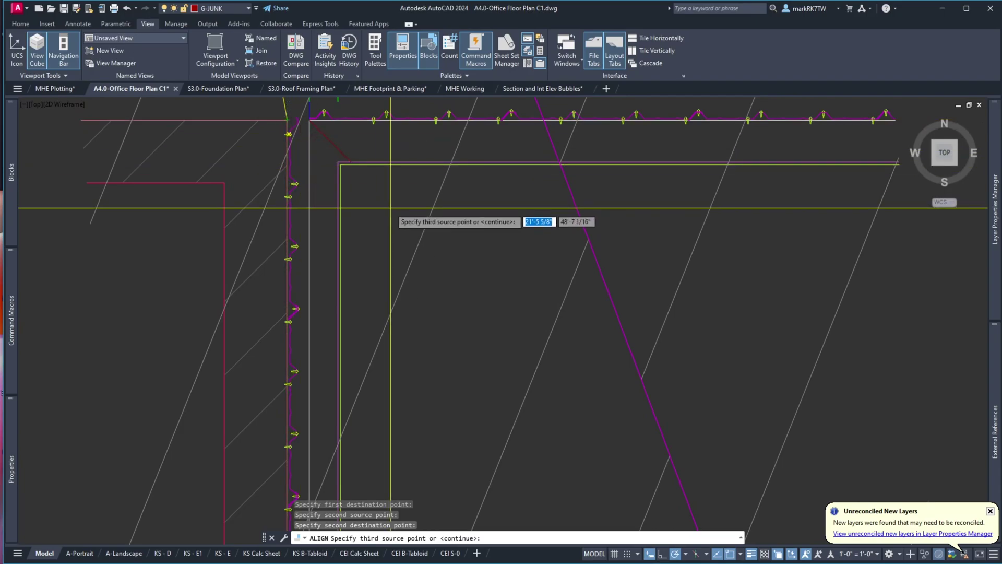
key(Return)
key(Return)
scroll(390, 208, down, 5)
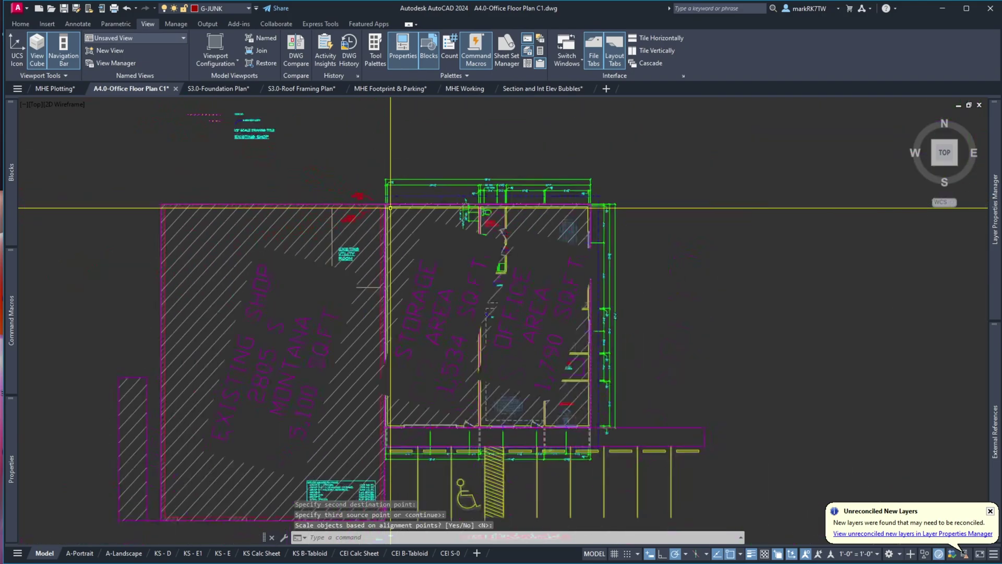
Examine how the pasted parking stalls, accessible symbol and hatched aisle line up with the floor plan's own parking
scroll(405, 315, up, 4)
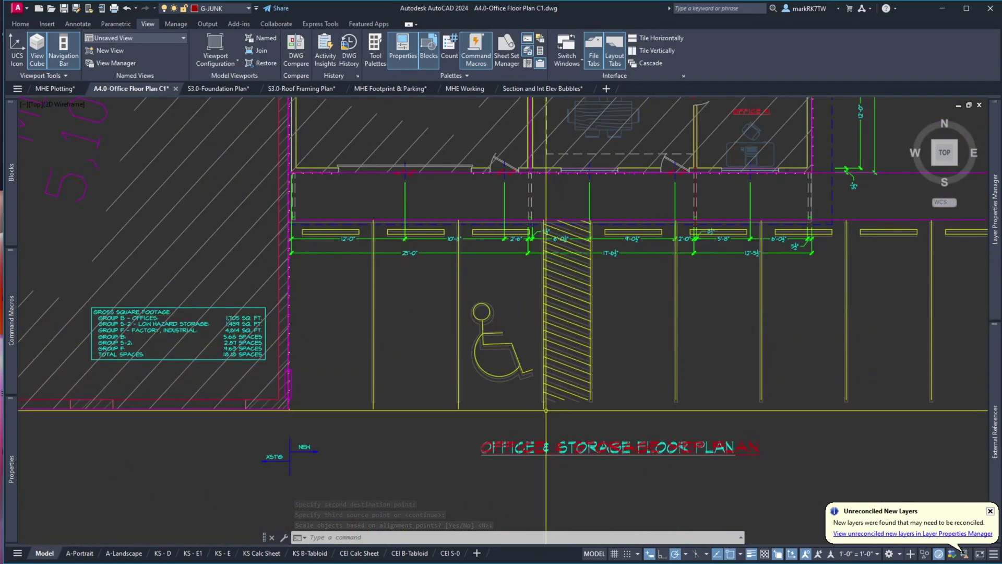
scroll(542, 412, up, 5)
scroll(546, 320, down, 5)
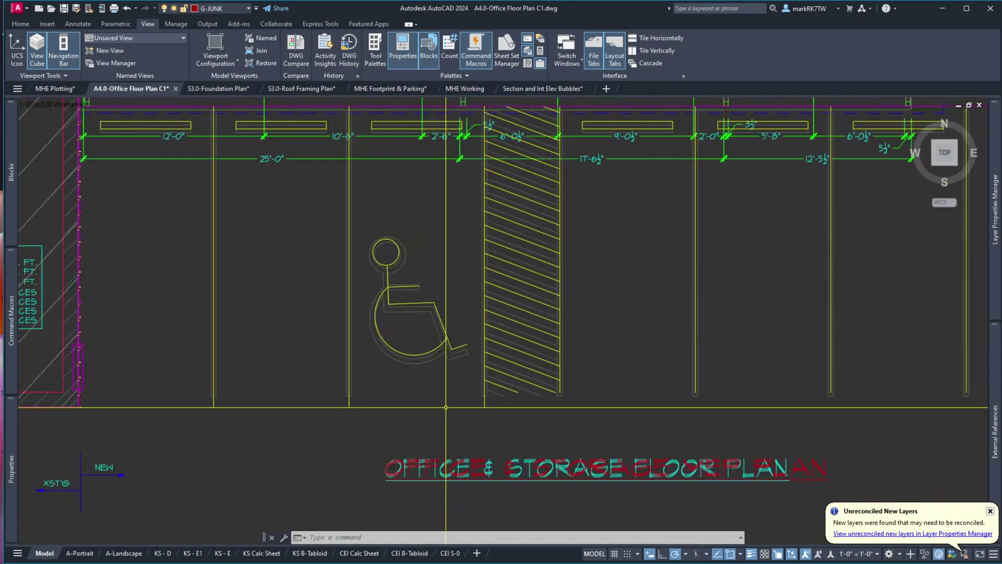
scroll(375, 292, up, 5)
scroll(366, 225, down, 5)
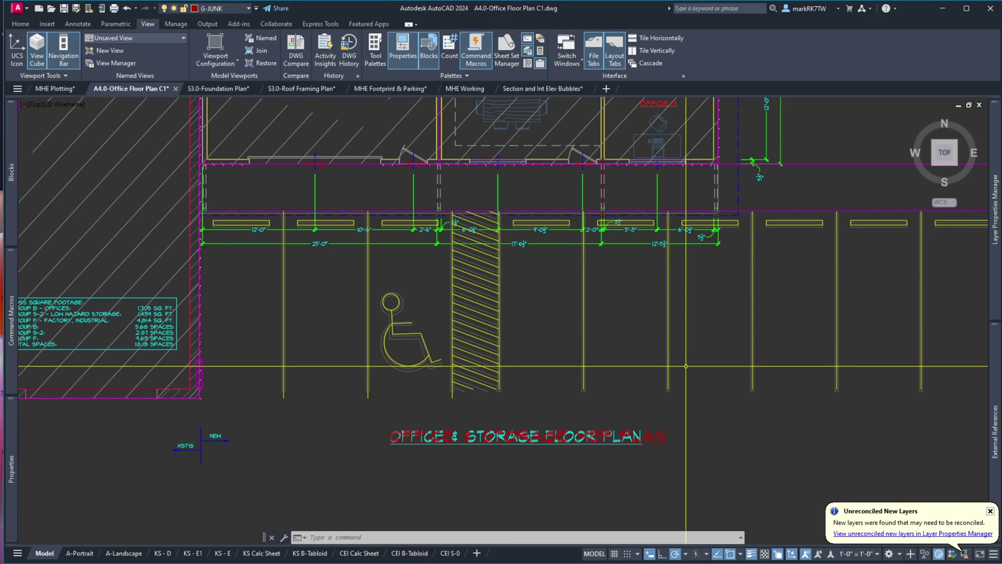
Undo the last scaling and pasting of the footprint and parking layout in the A4.0-Office Floor Plan C1 drawing
text(u)
key(Return)
text(u)
key(Return)
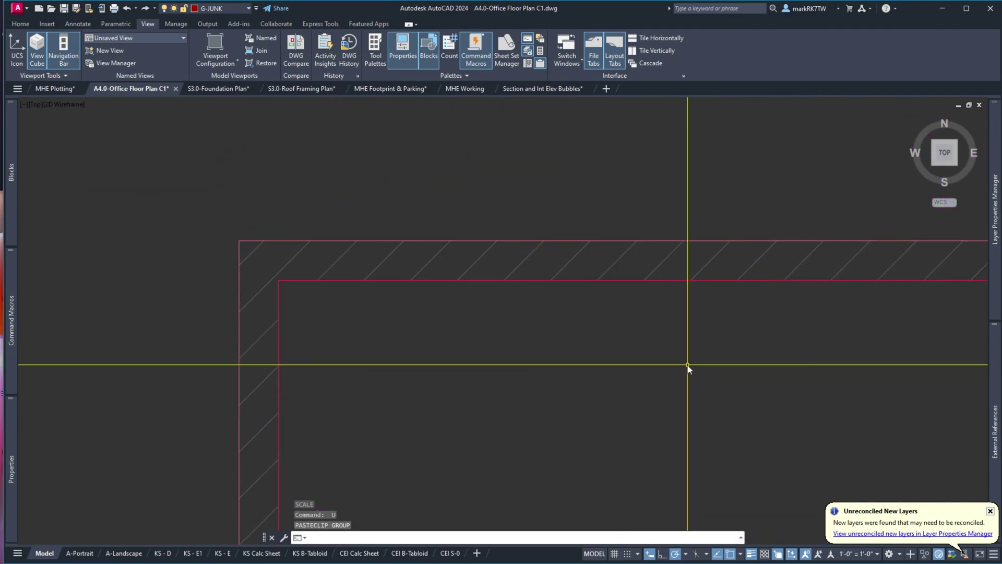
middle_drag(687, 364, 278, 138)
scroll(278, 139, down, 10)
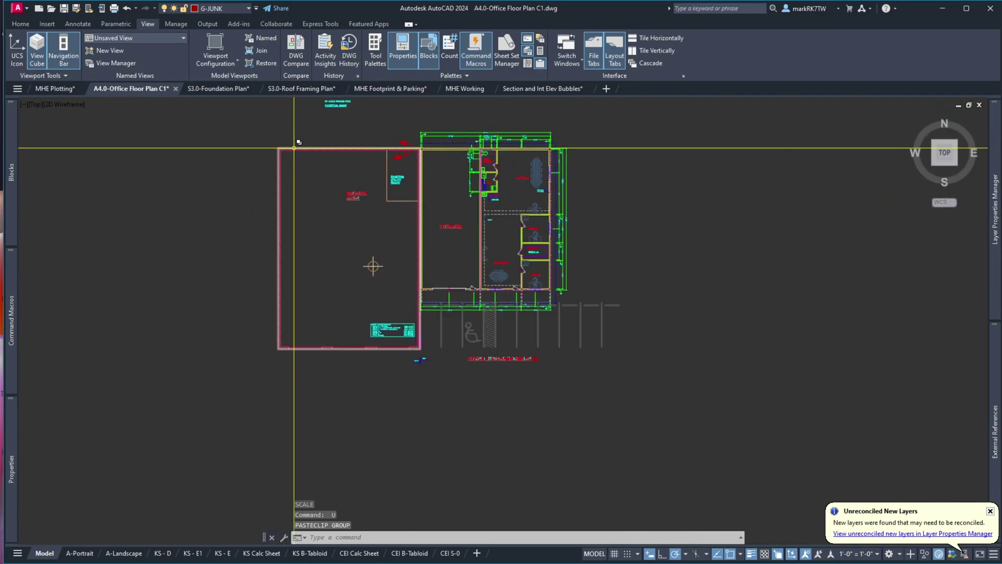
text(z)
key(Return)
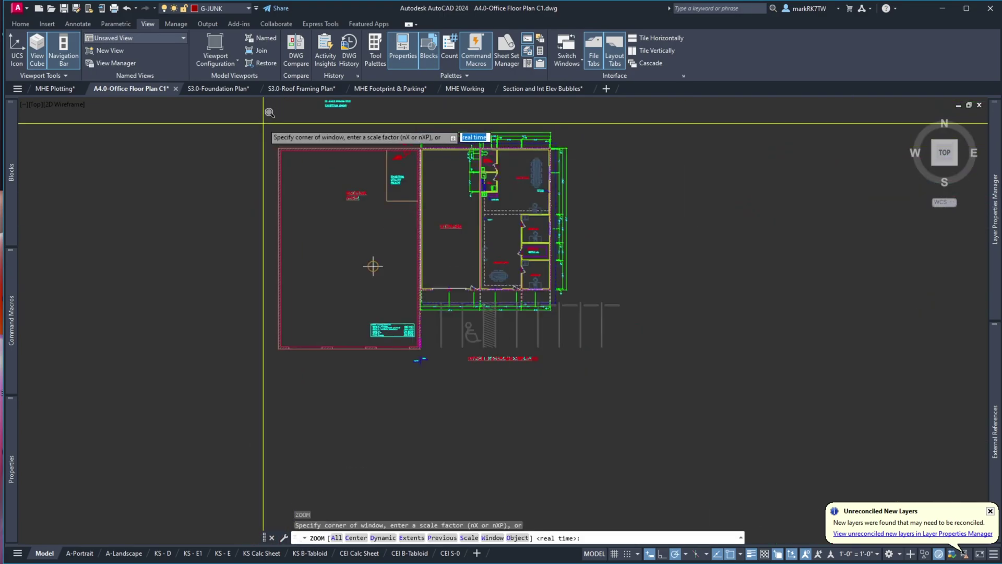
click(263, 124)
click(629, 382)
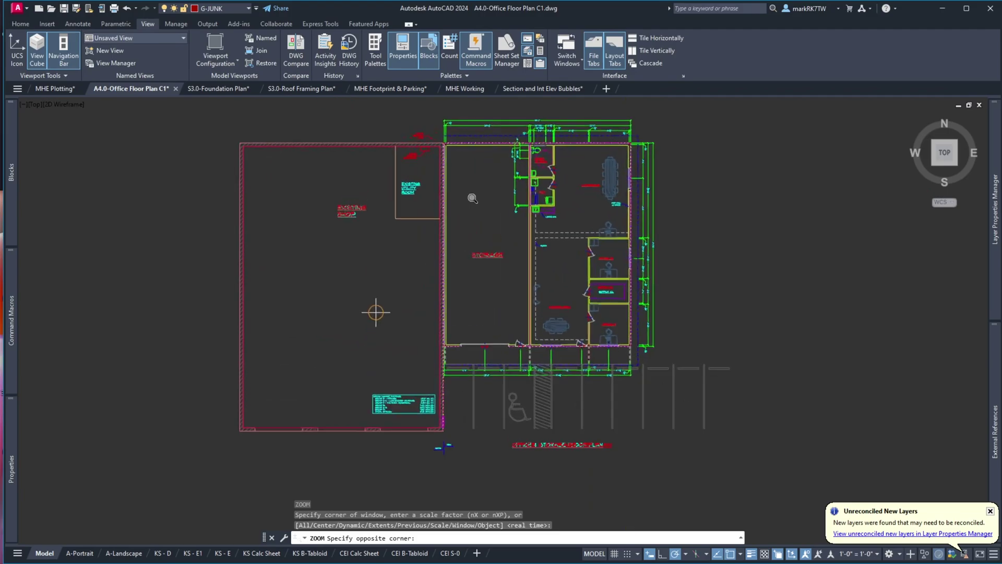
Save the A4.0-Office Floor Plan C1, S3.0-Foundation Plan and S3.0-Roof Framing Plan drawings
click(64, 9)
click(230, 90)
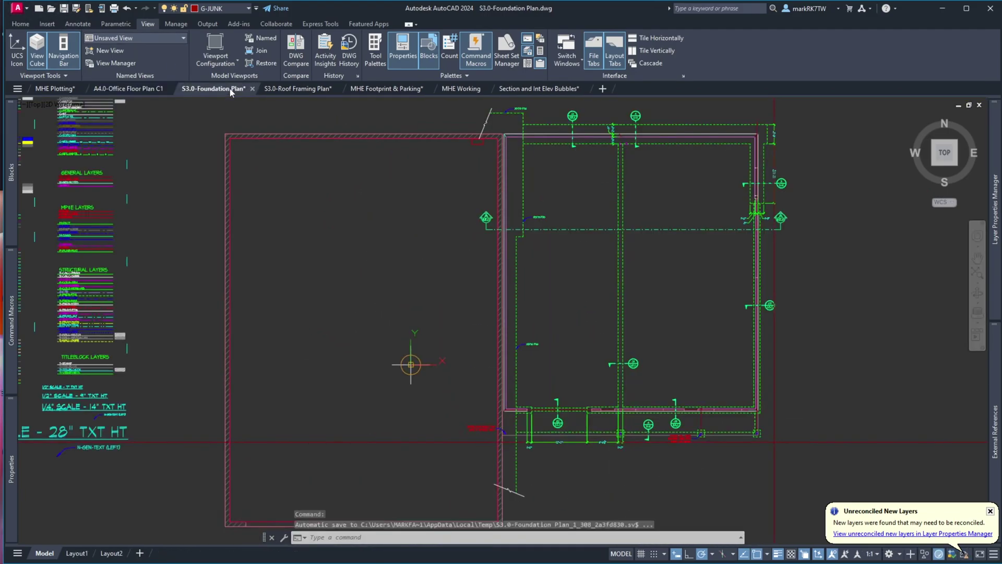
click(64, 9)
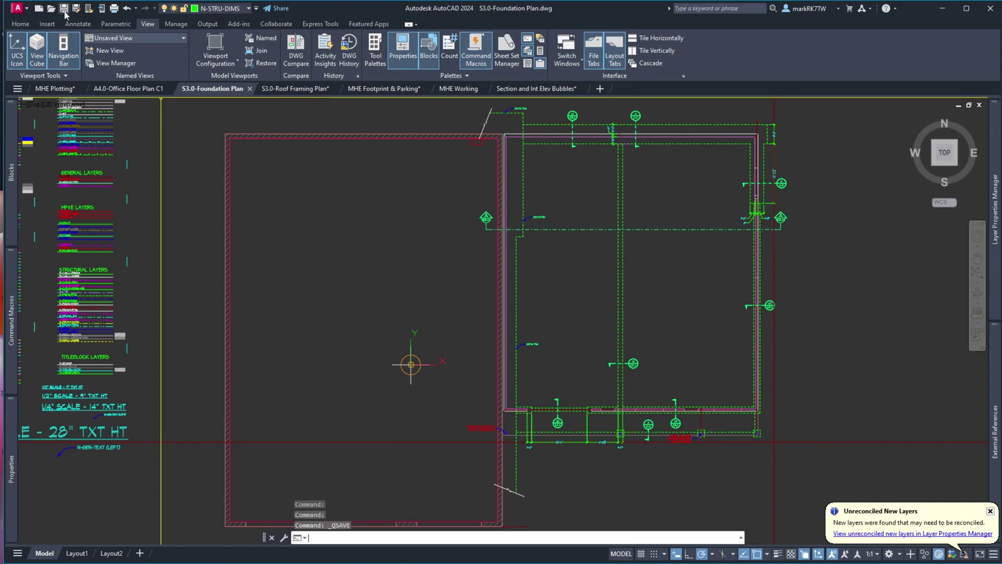
click(263, 91)
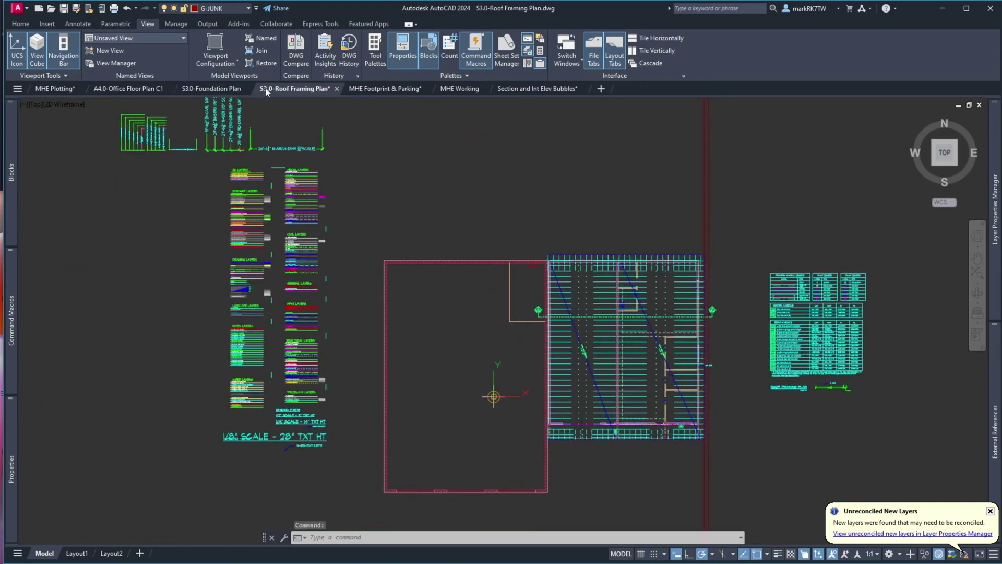
click(906, 533)
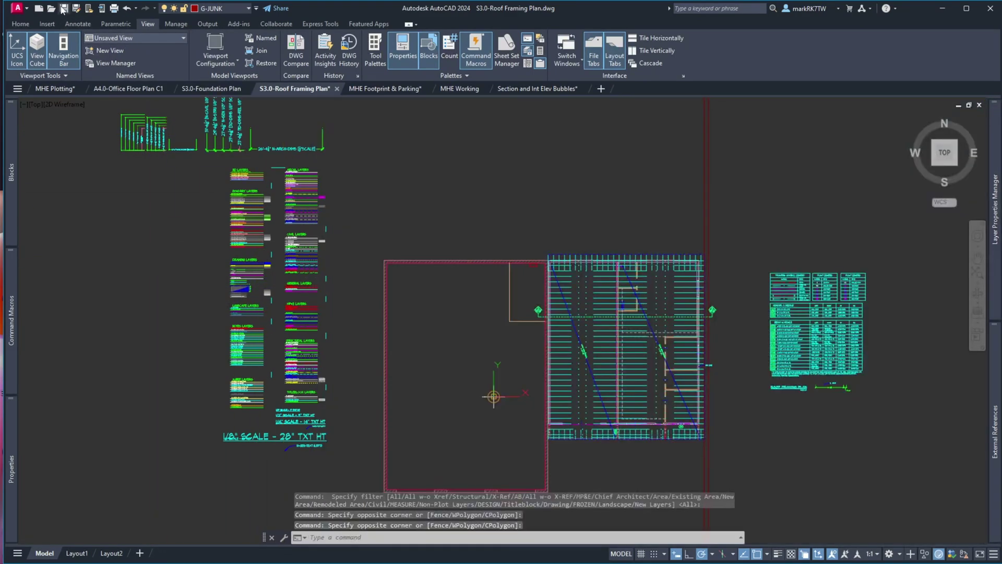
click(63, 9)
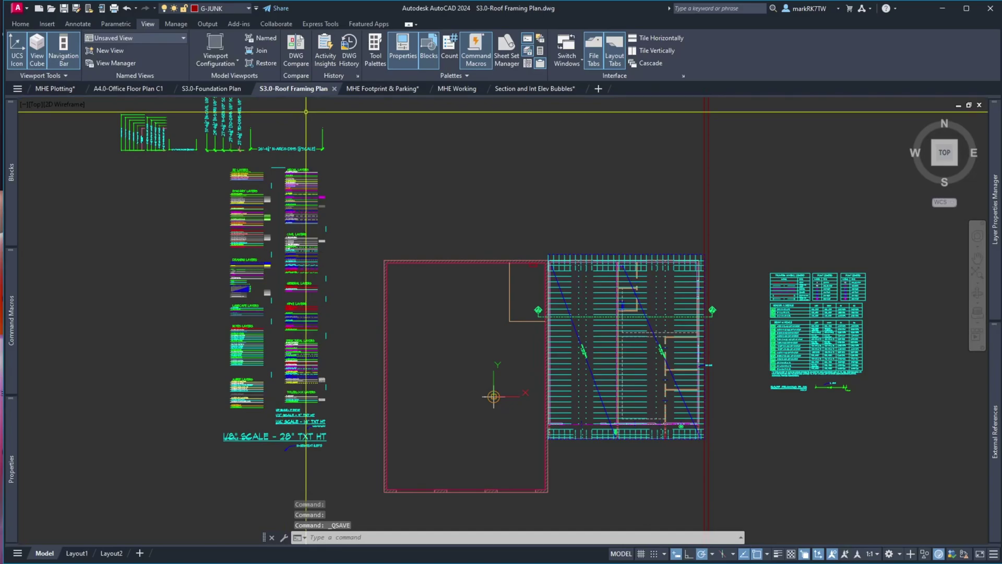
Close the MHE Footprint & Parking drawing without saving its changes
click(420, 88)
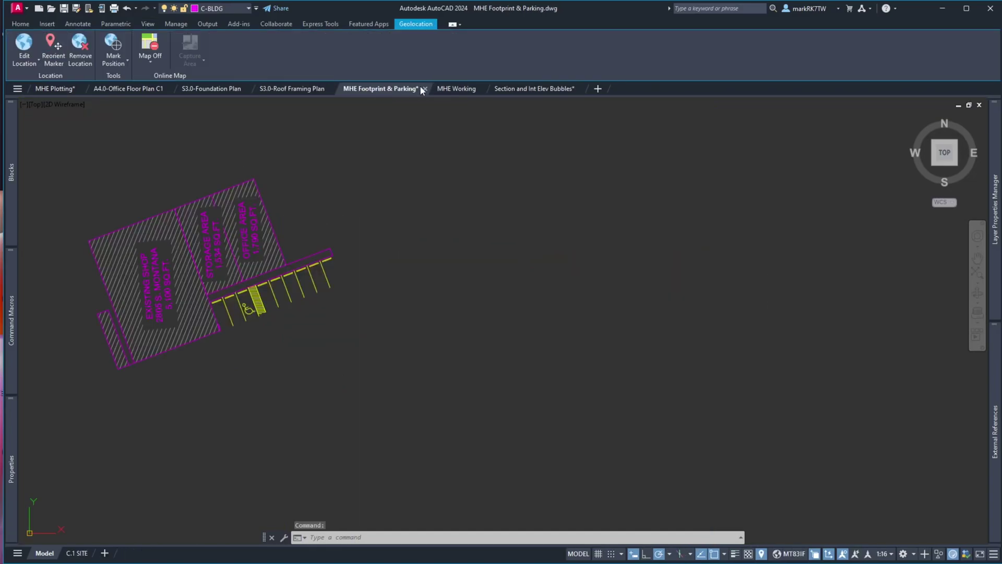
click(426, 89)
click(529, 313)
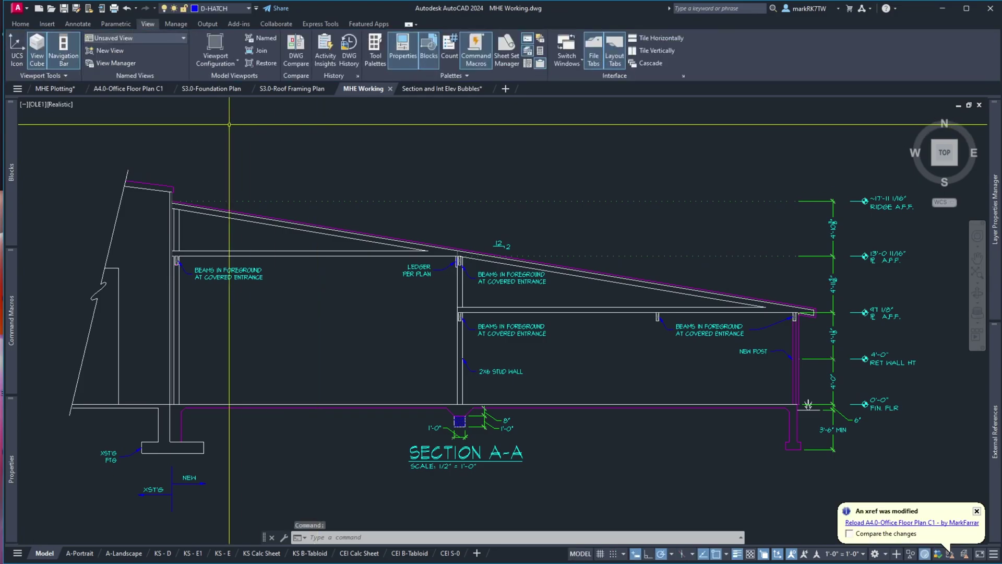
In the MHE Plotting drawing, reload the modified A4.0-Office Floor Plan C1 reference and open the A3-Floor Plan layout
click(64, 91)
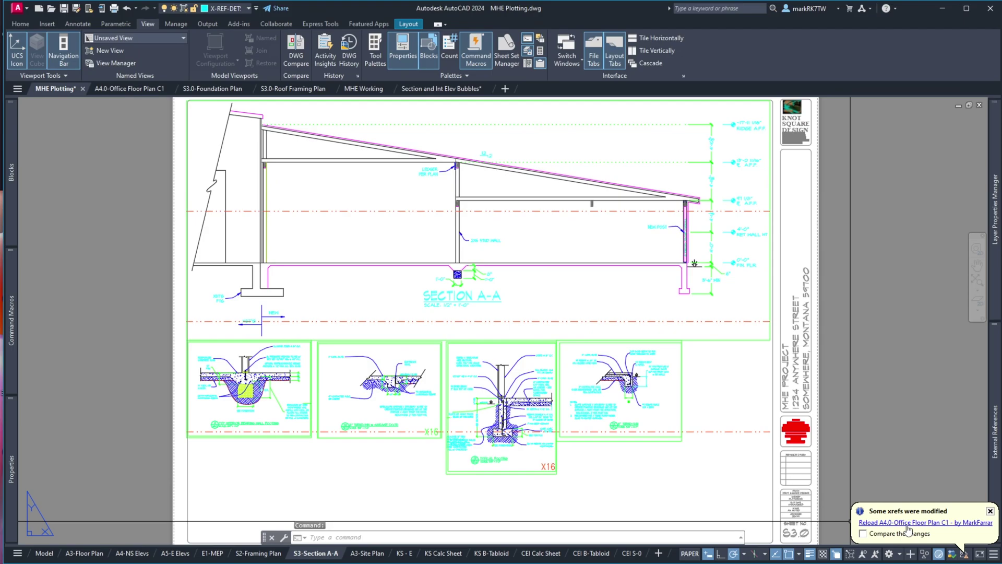
click(909, 523)
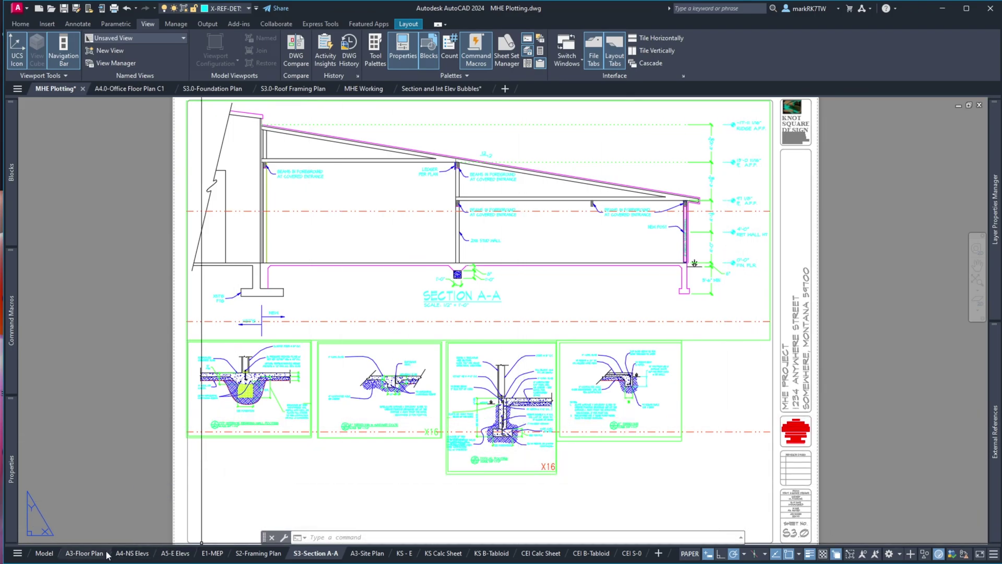
click(85, 553)
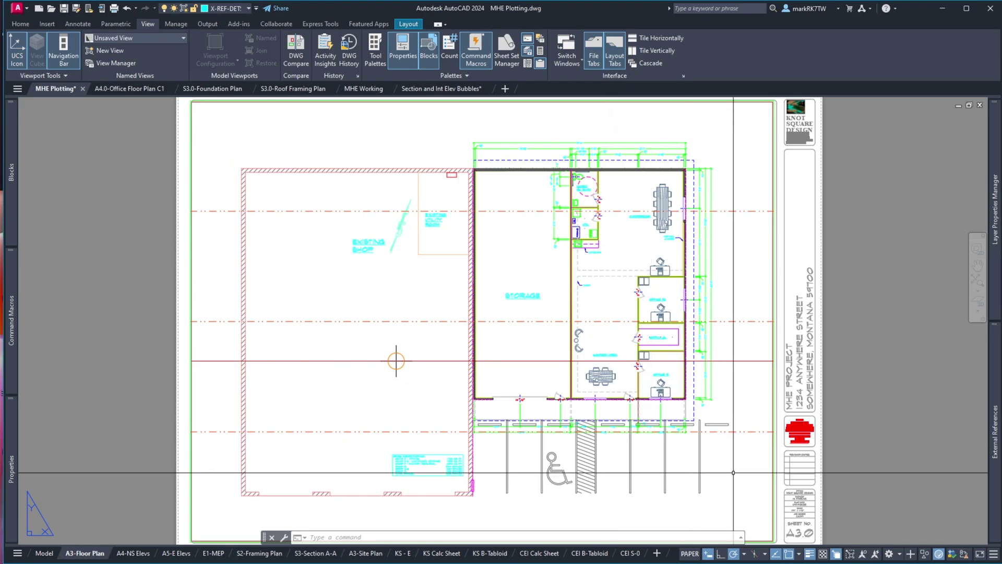
click(130, 89)
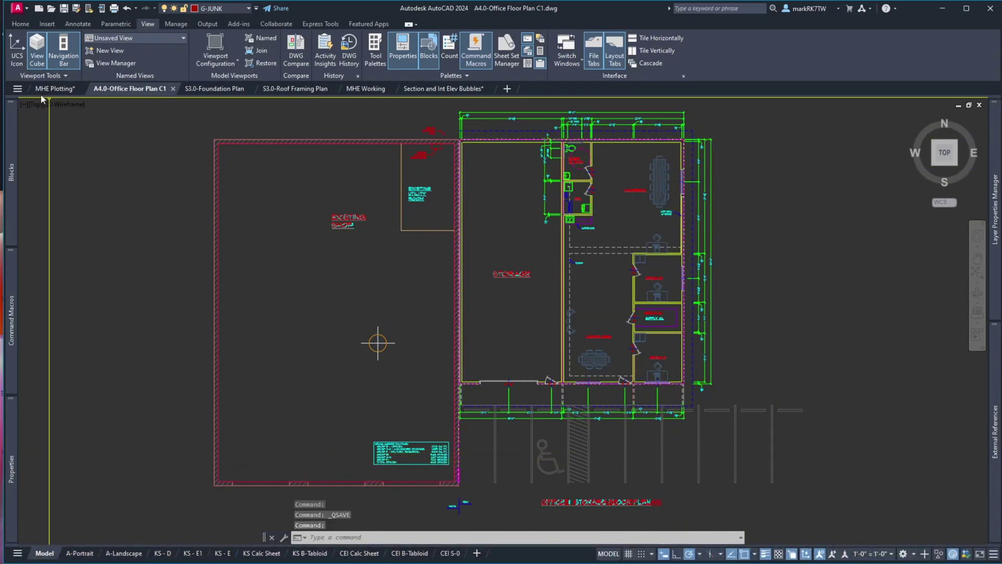
click(211, 90)
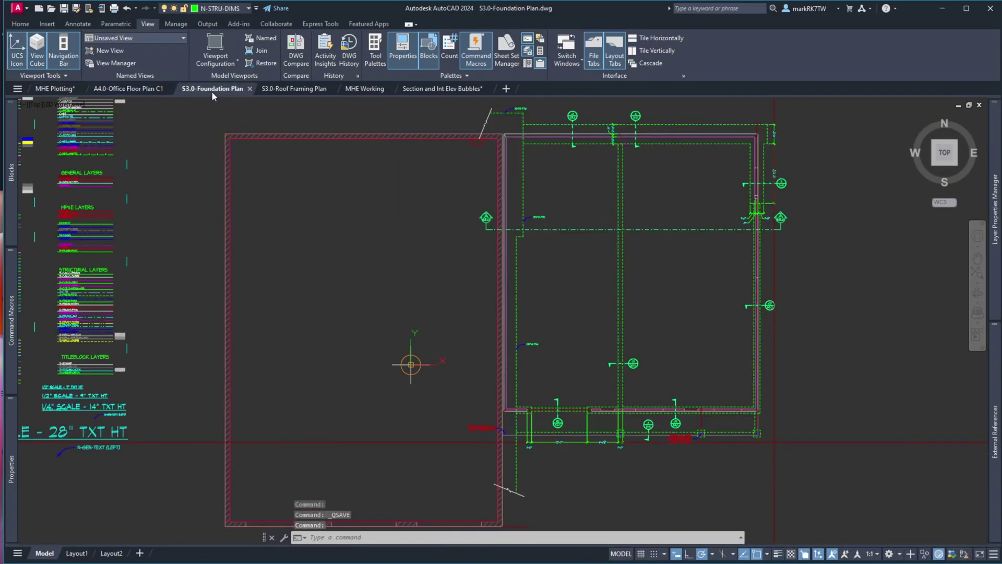
click(65, 89)
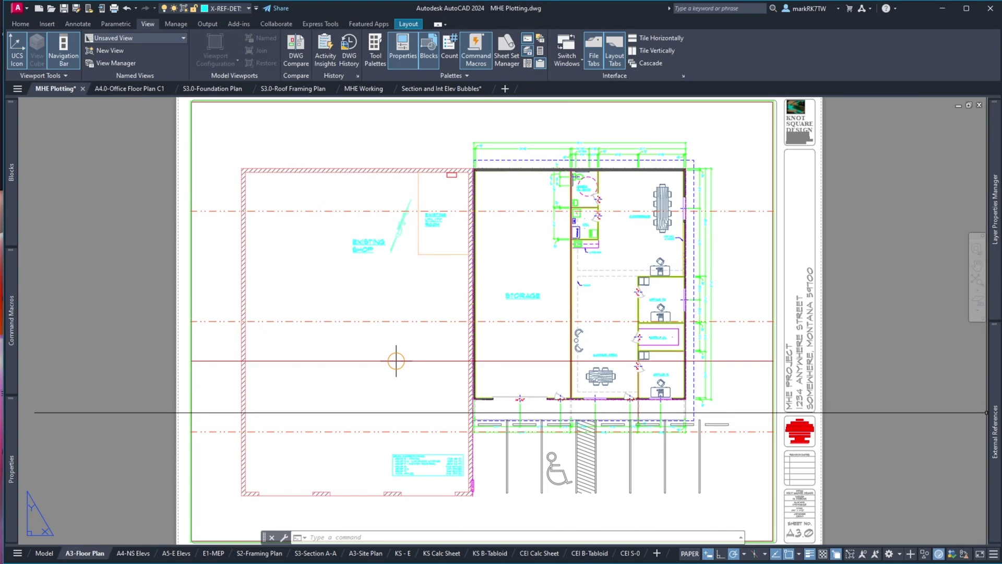
Repath the A4.0-Office Floor Plan C1 external reference to A4.0-Office Floor Plan C1.dwg in the MHE Lesson 02 folder
click(994, 423)
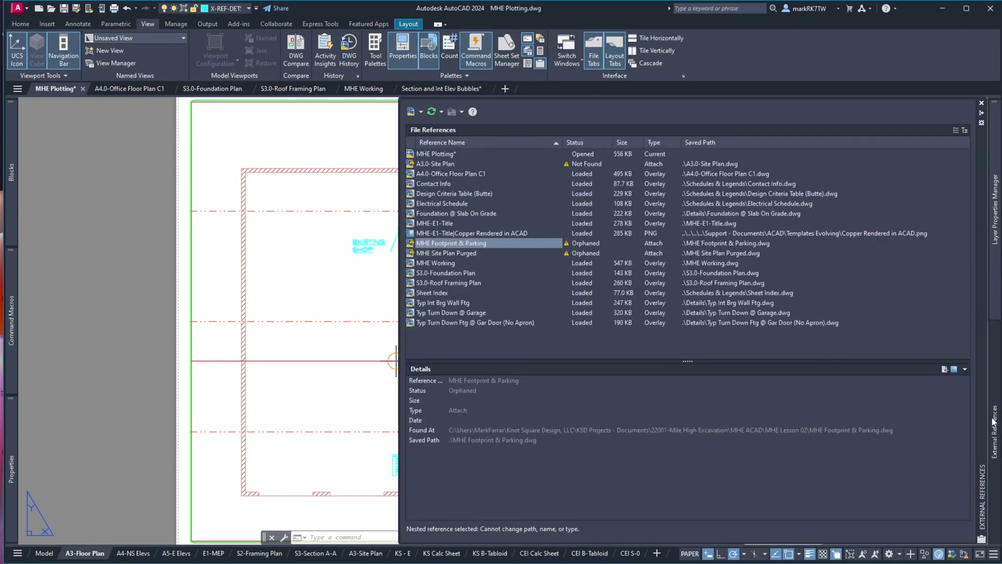
click(430, 175)
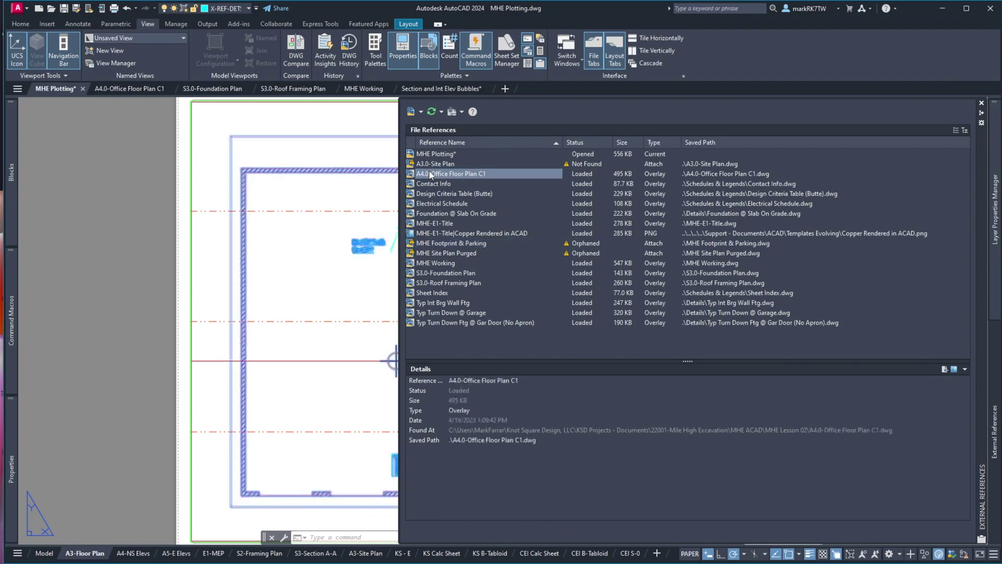
mouse_move(422, 176)
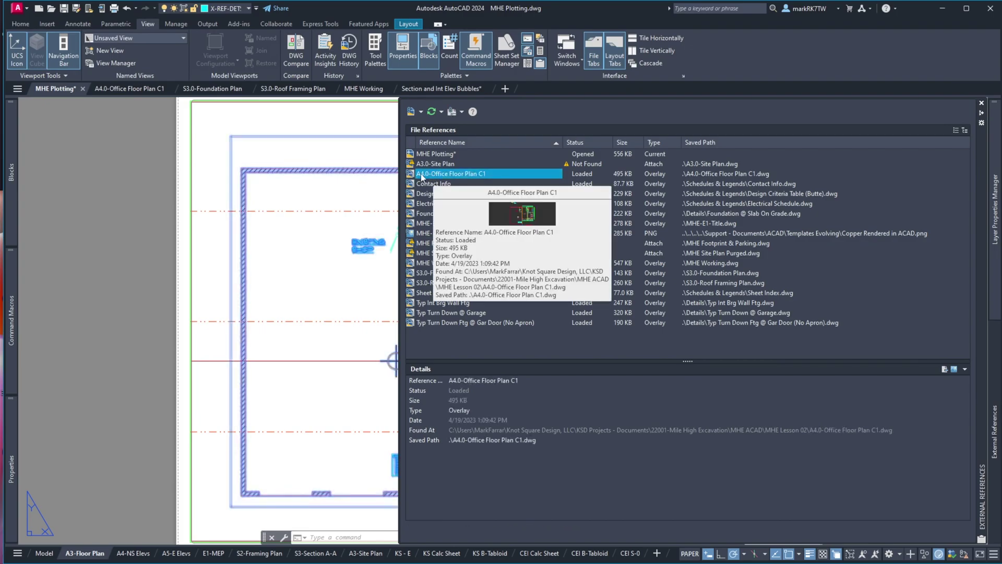
right_click(481, 178)
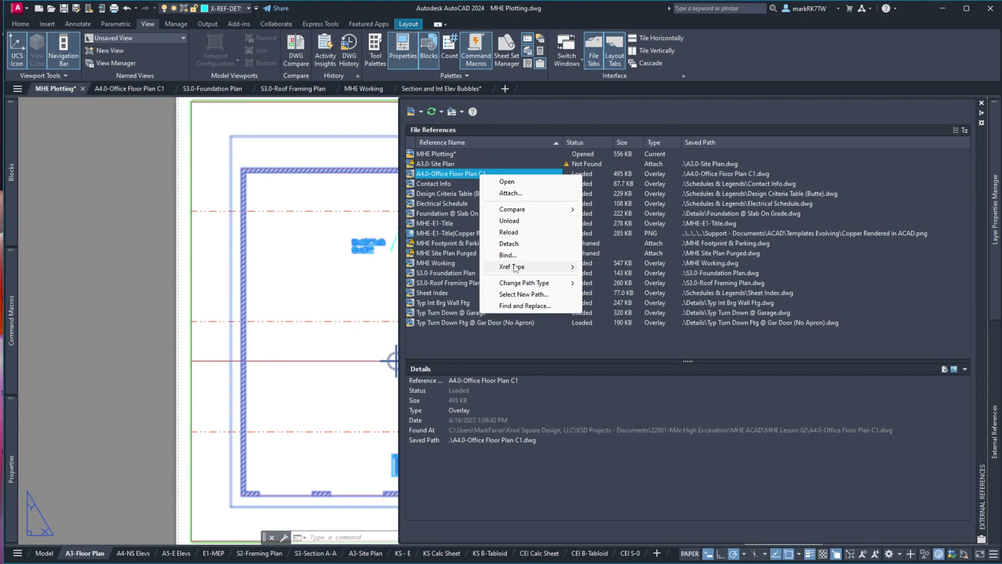
click(517, 295)
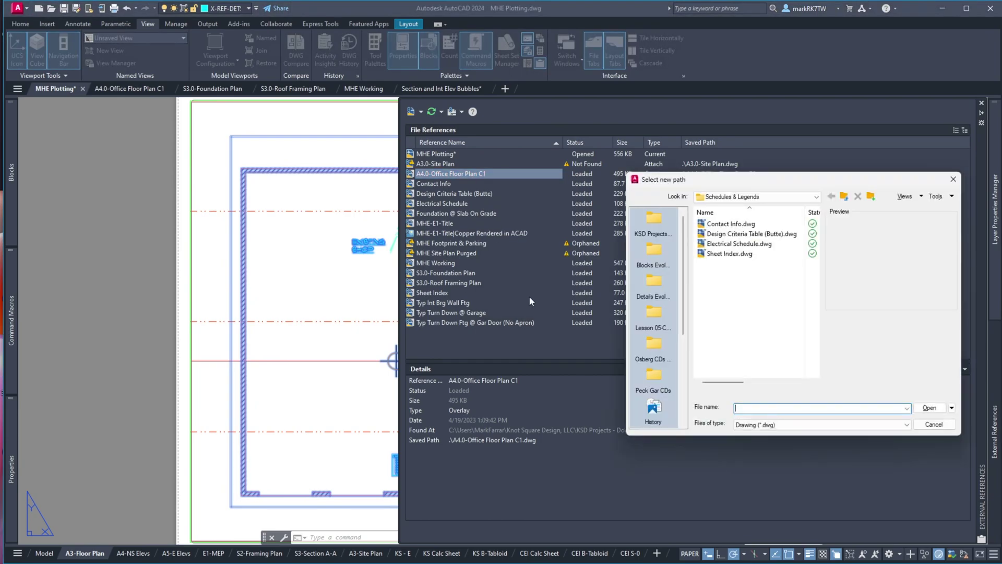
click(767, 201)
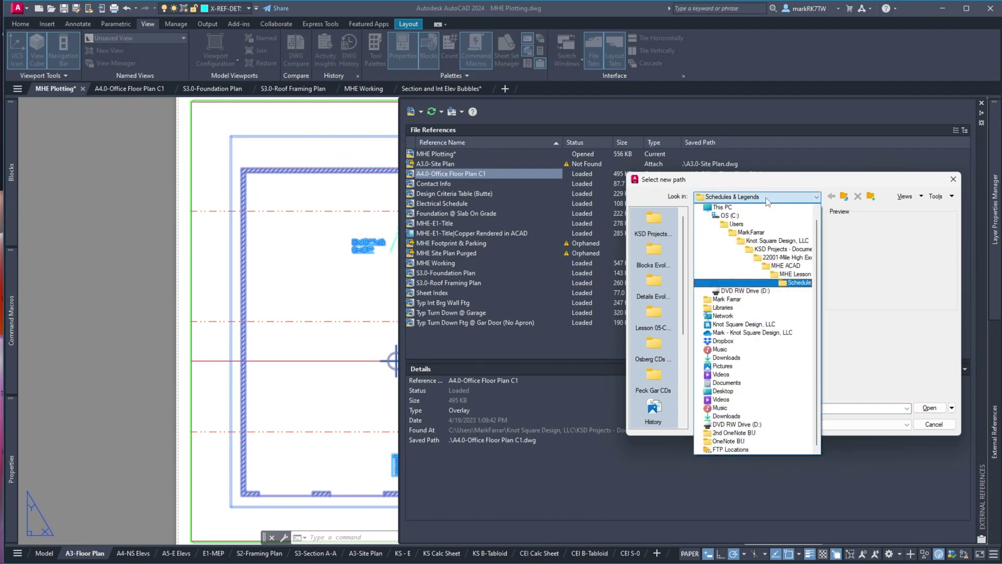
click(784, 274)
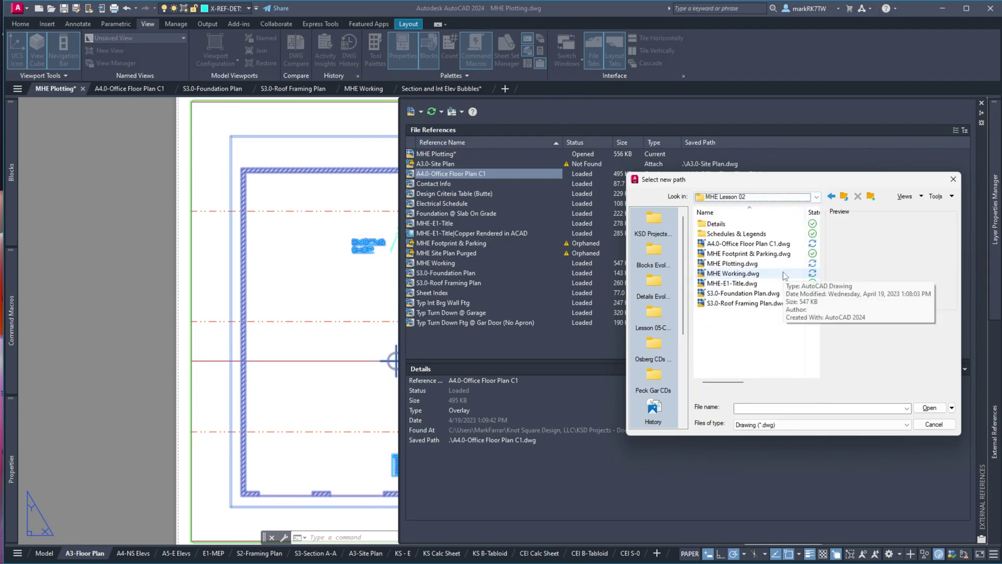
key(Up)
key(Up)
key(Up)
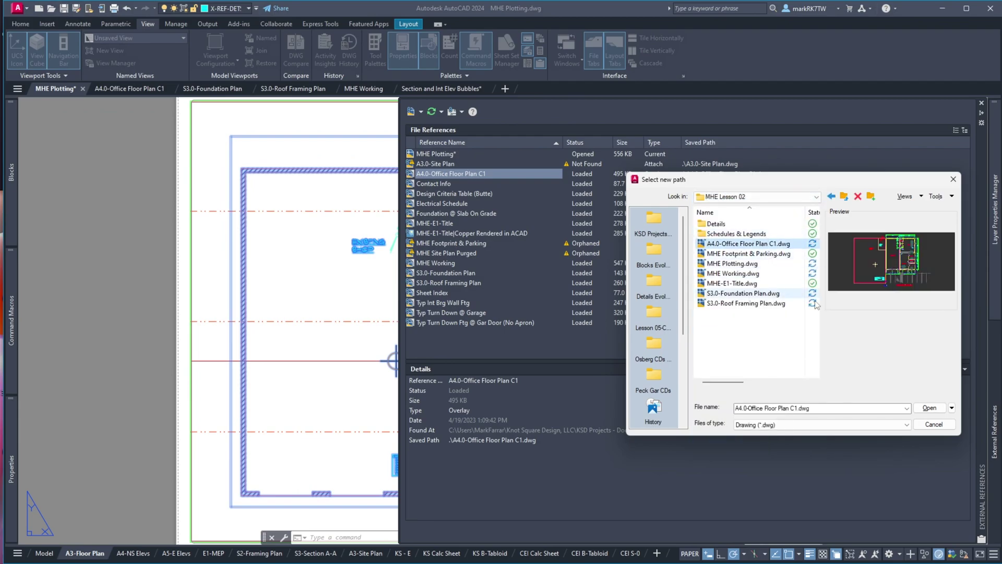
click(928, 408)
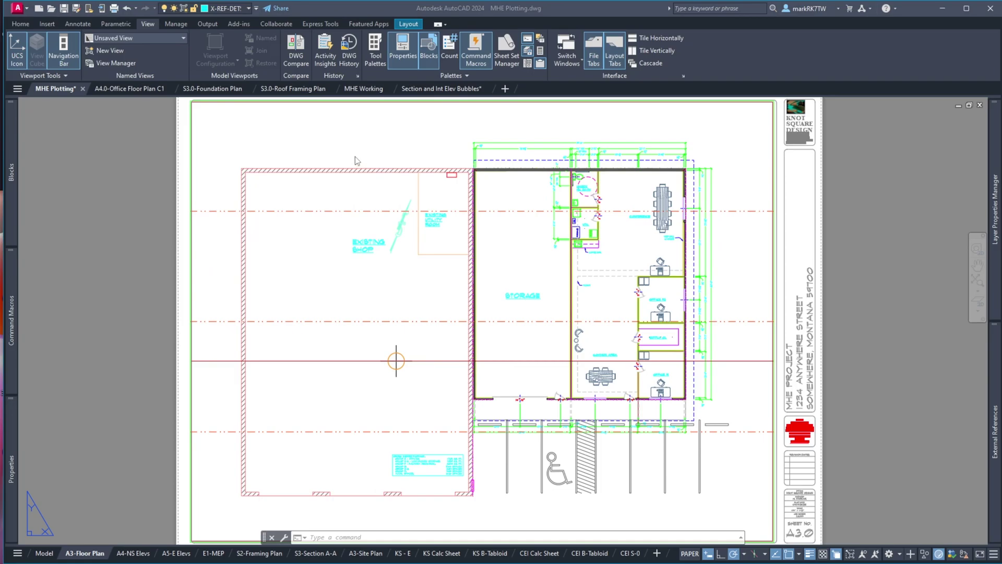
Erase the dark red rectangle just inside the green viewport border on the A3-Floor Plan layout
click(374, 156)
scroll(780, 104, down, 3)
scroll(779, 104, up, 6)
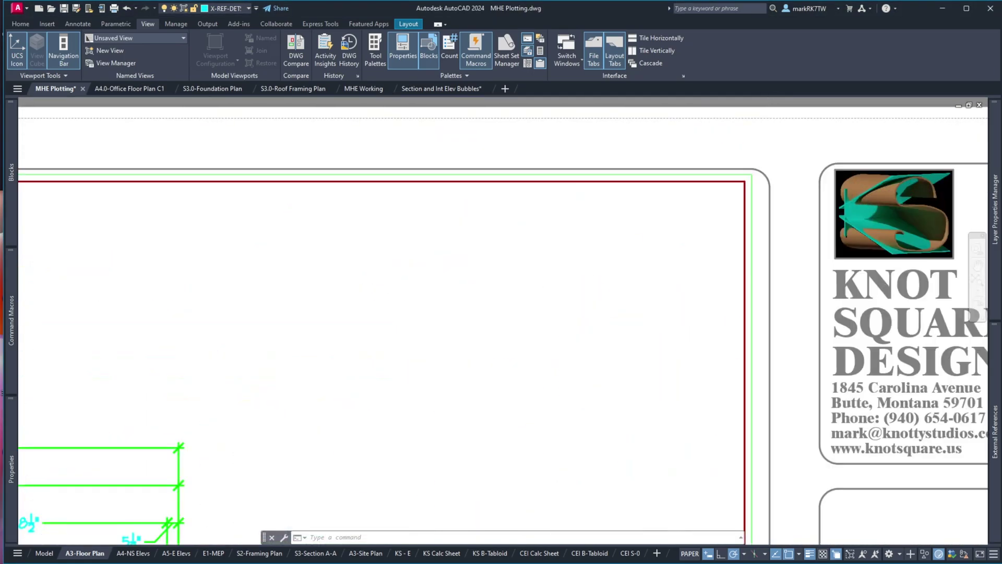
scroll(770, 136, up, 2)
click(733, 230)
click(728, 245)
key(Delete)
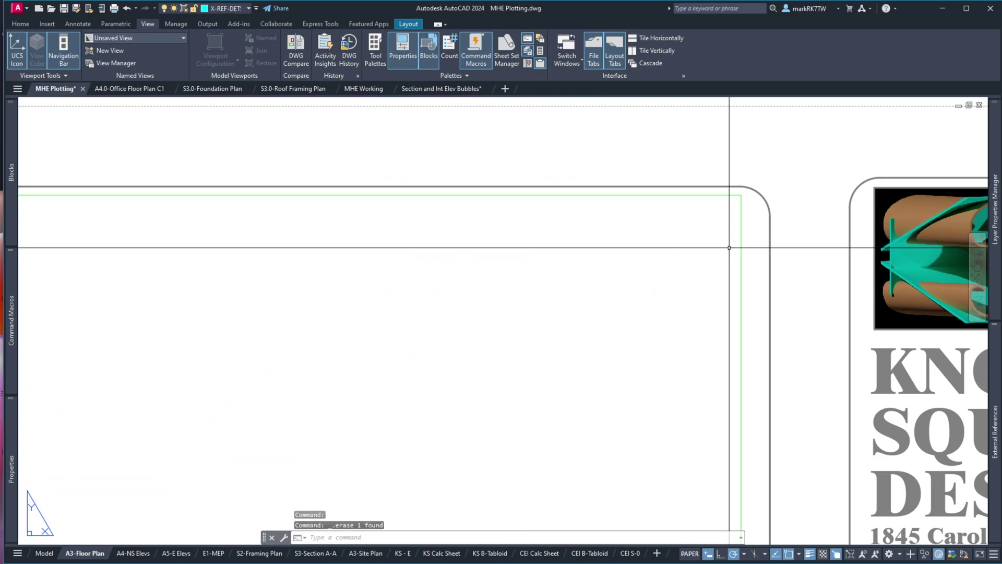
Move the green viewport up so its upper-right corner snaps onto the top line of the sheet's drawing frame
text(m)
key(Return)
click(738, 201)
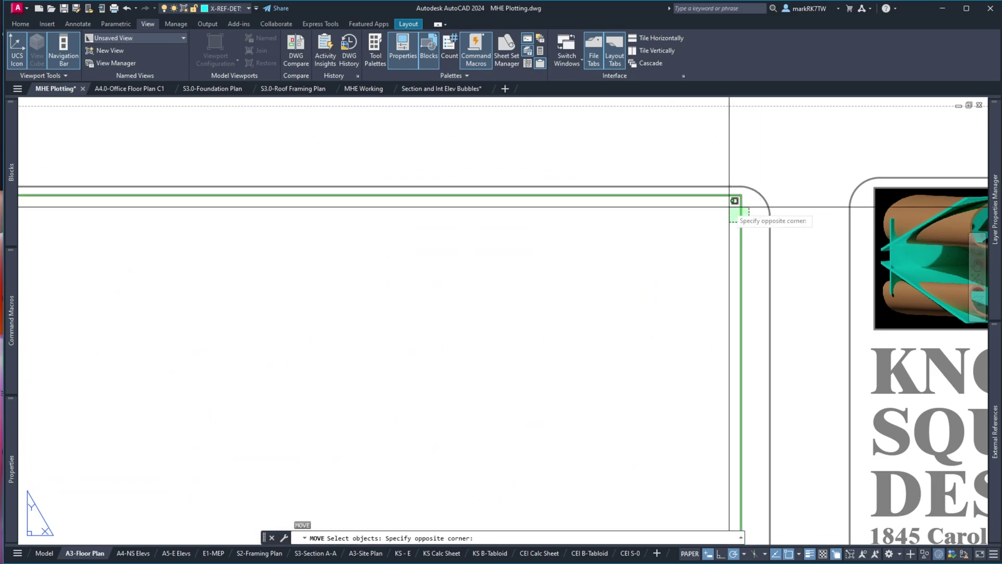
click(731, 209)
key(Return)
click(742, 195)
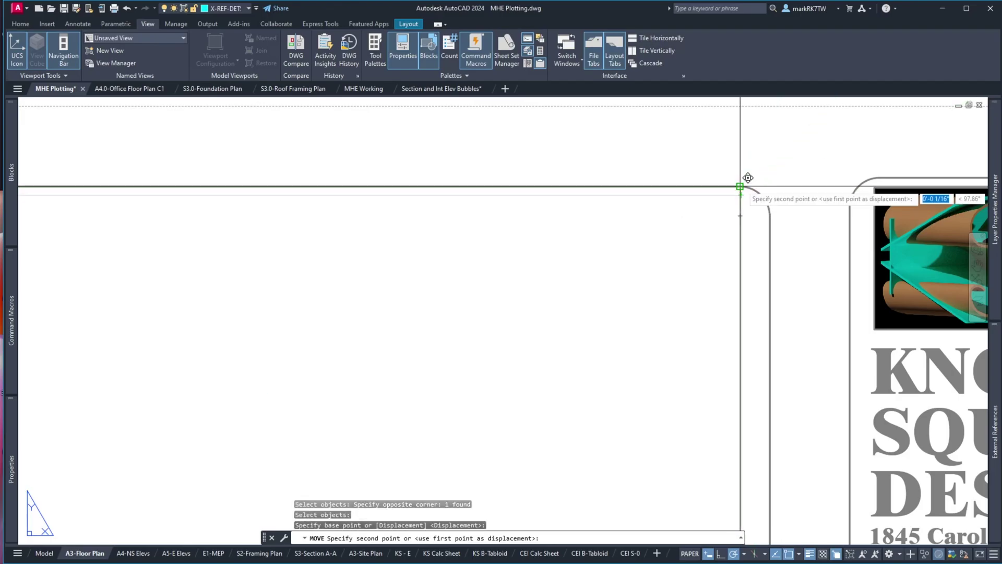
click(745, 181)
Move the viewport sideways, with a perpendicular snap, so its right edge lies on the drawing frame's right line
key(Return)
click(740, 203)
key(Return)
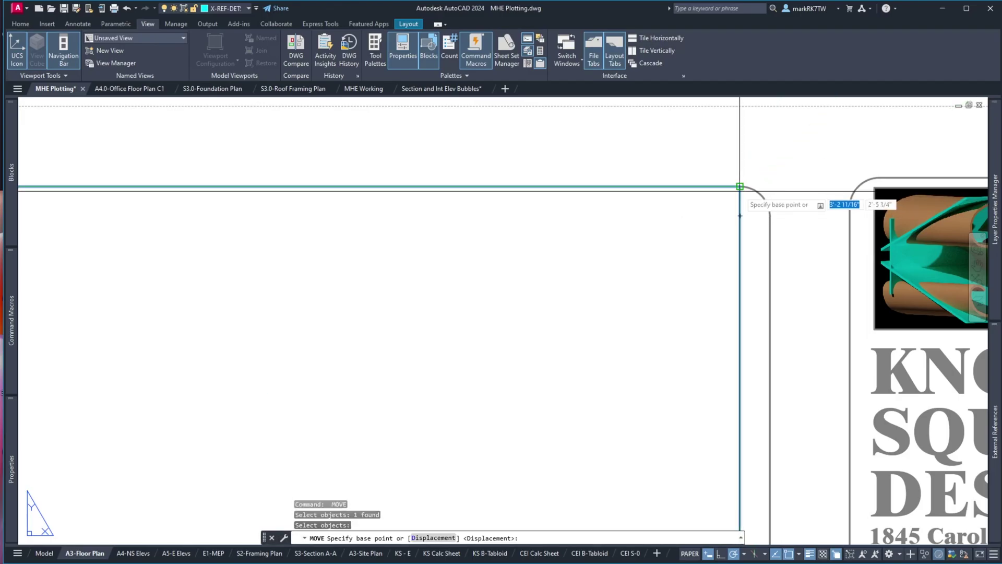
click(742, 186)
text(PER)
key(Return)
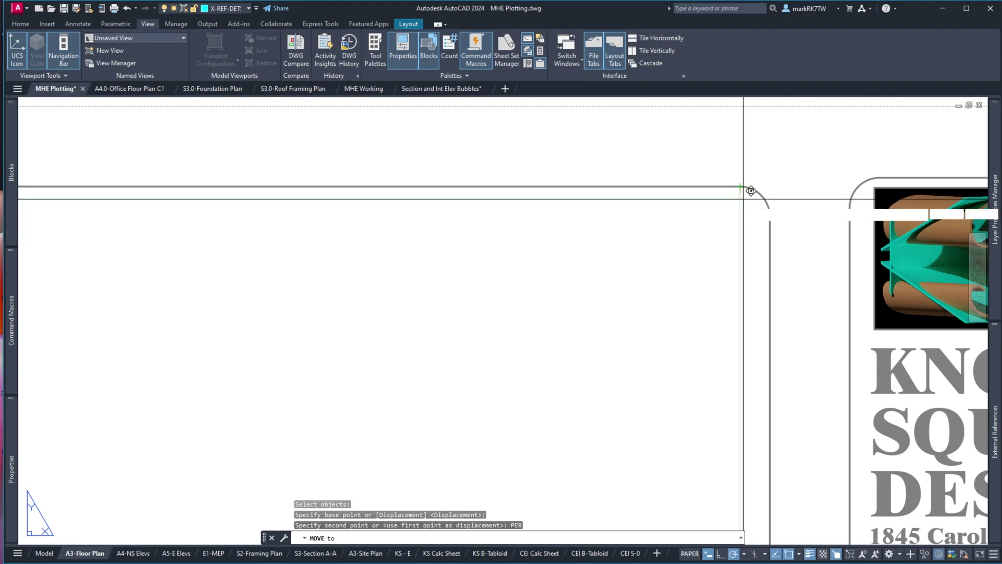
click(778, 215)
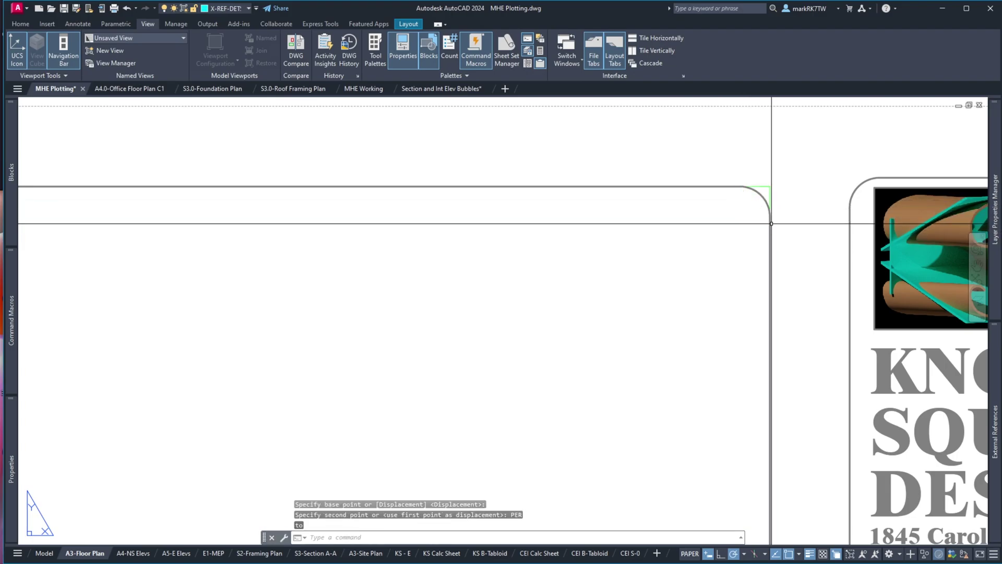
Stretch the green viewport's lower-left corner down, with a perpendicular snap, onto the bottom line of the sheet's drawing frame
scroll(821, 152, down, 8)
scroll(461, 156, up, 15)
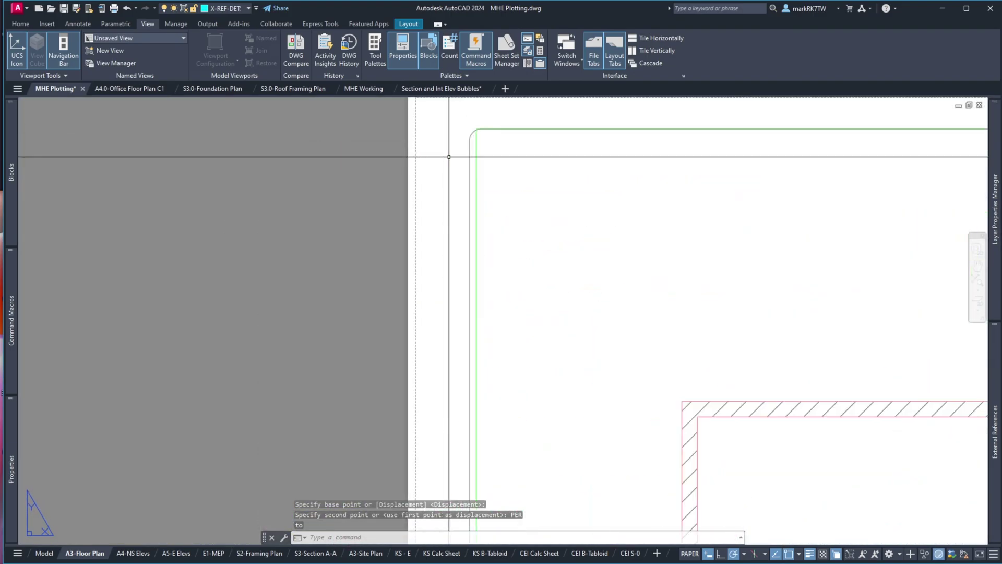
click(479, 203)
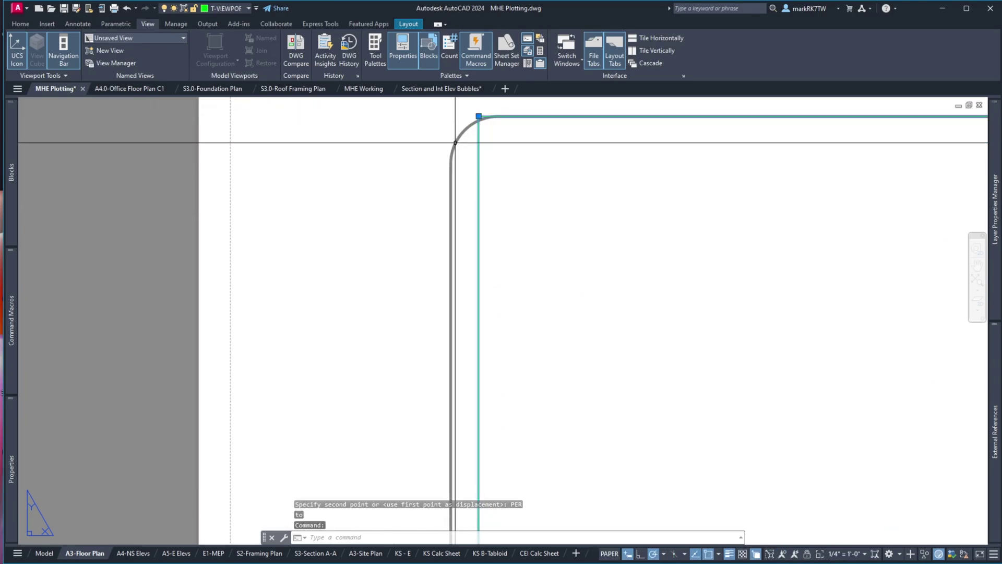
scroll(470, 230, down, 10)
scroll(447, 360, up, 10)
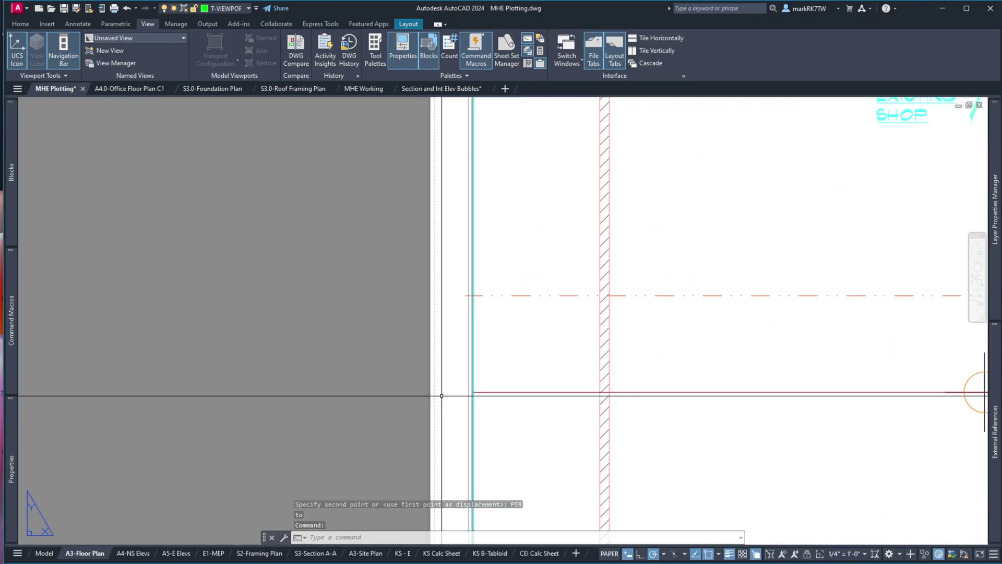
scroll(441, 396, down, 8)
scroll(536, 453, down, 8)
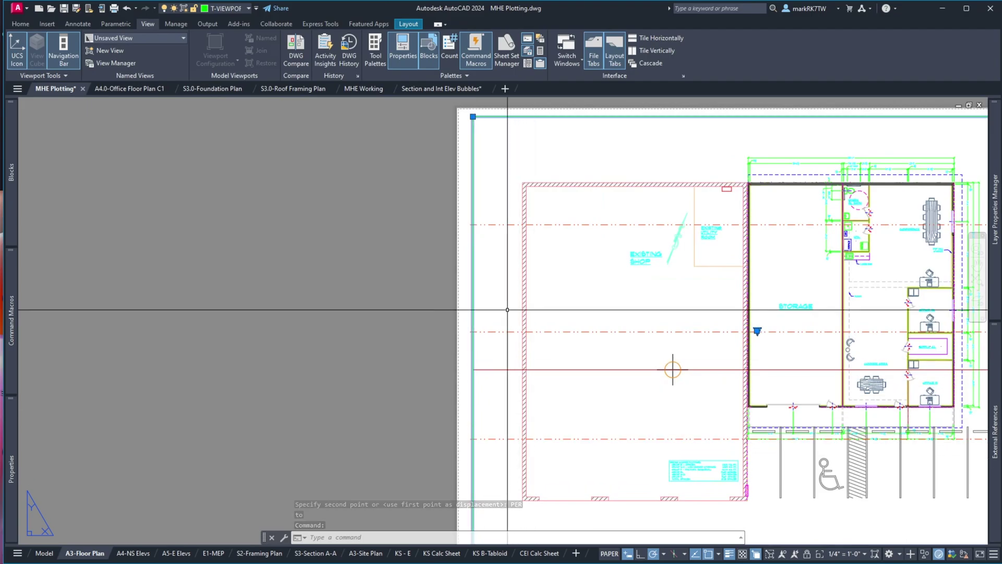
scroll(489, 413, up, 10)
scroll(522, 240, up, 4)
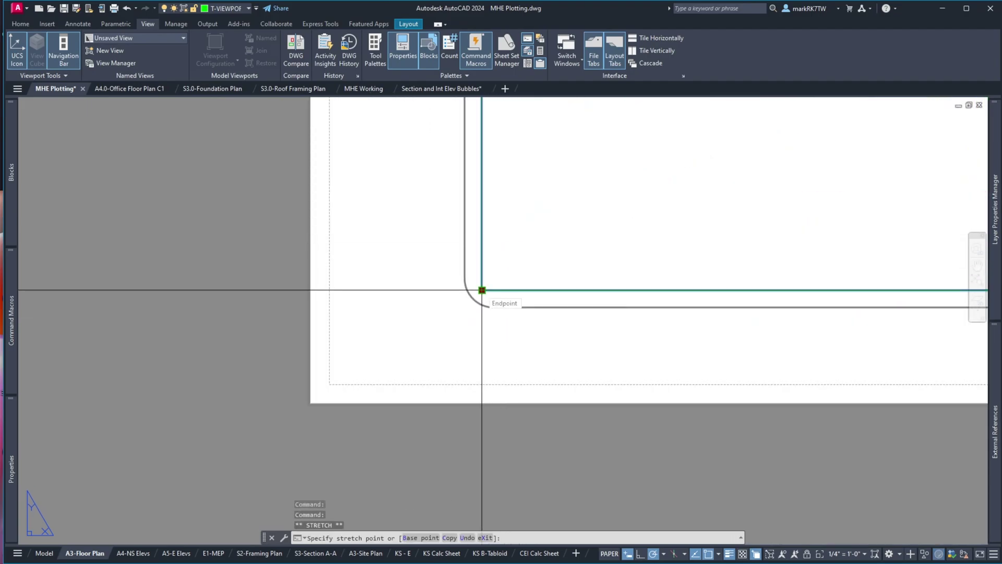
text(R)
key(Return)
click(482, 307)
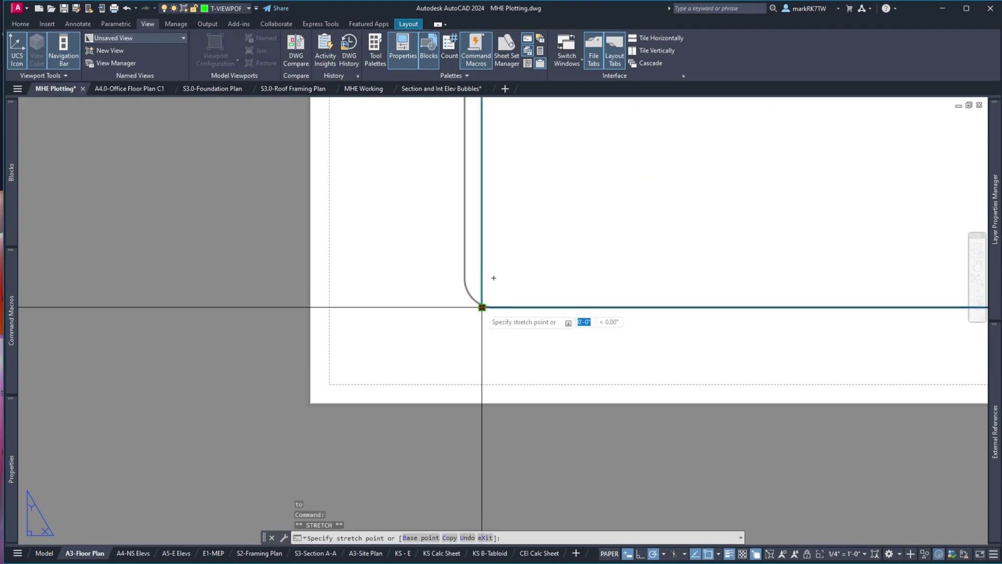
Stretch the viewport's lower-left corner sideways, with a perpendicular snap, onto the drawing frame's left line
text(ER)
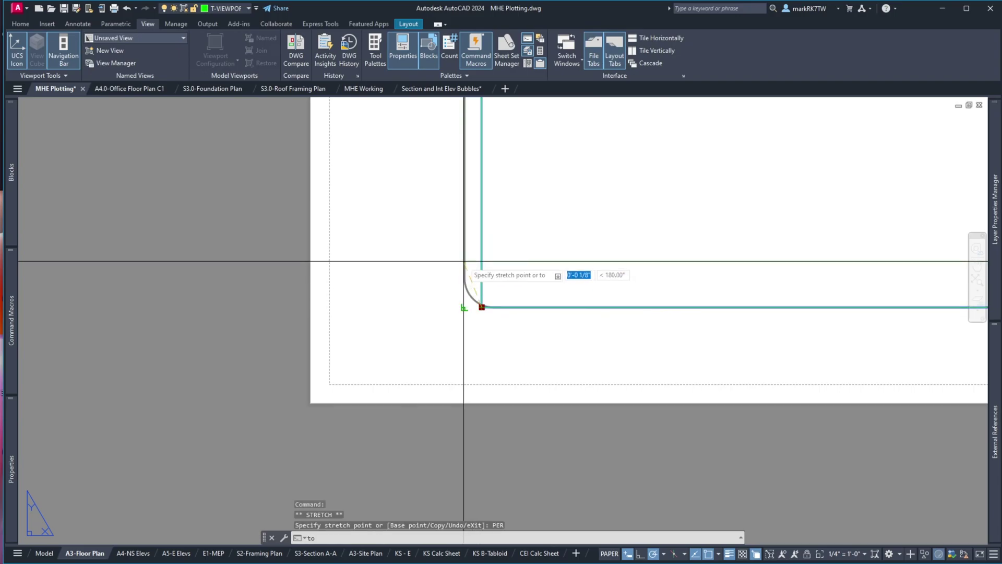
key(Return)
click(465, 306)
key(Escape)
Activate model space in the viewport and widen the floor plan reference's clipping boundary to the right by about one parking stall
scroll(394, 313, down, 6)
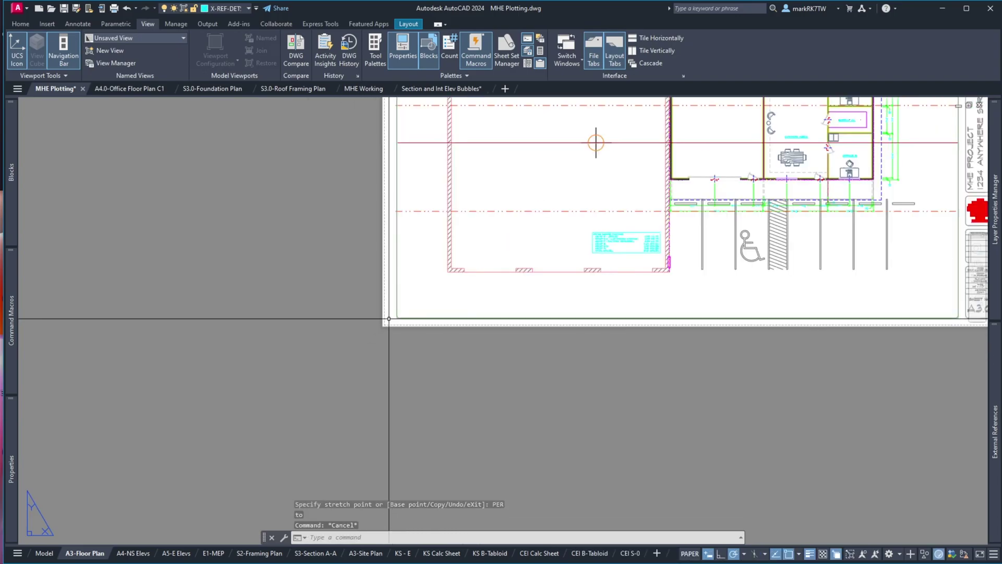
scroll(454, 225, up, 4)
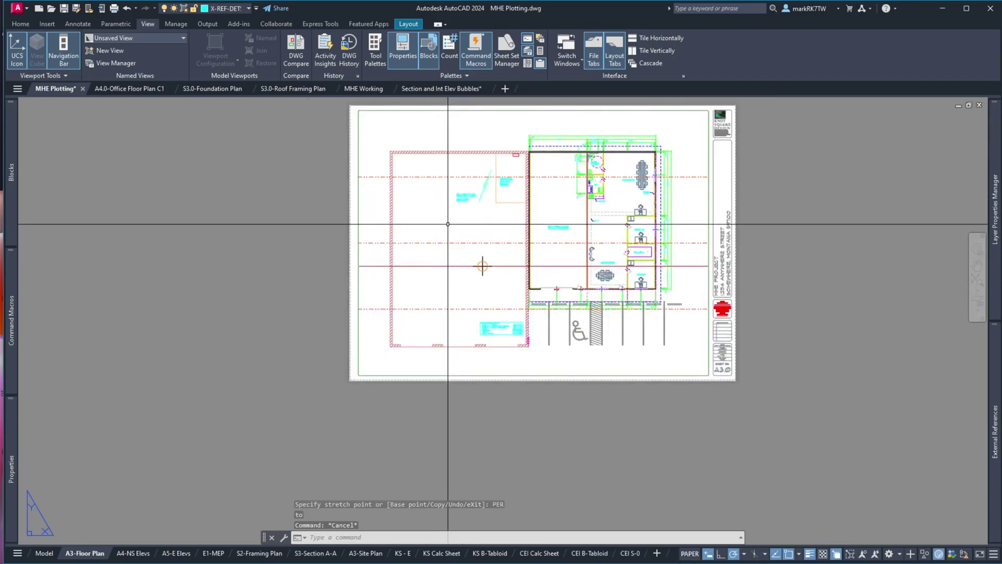
double_click(533, 285)
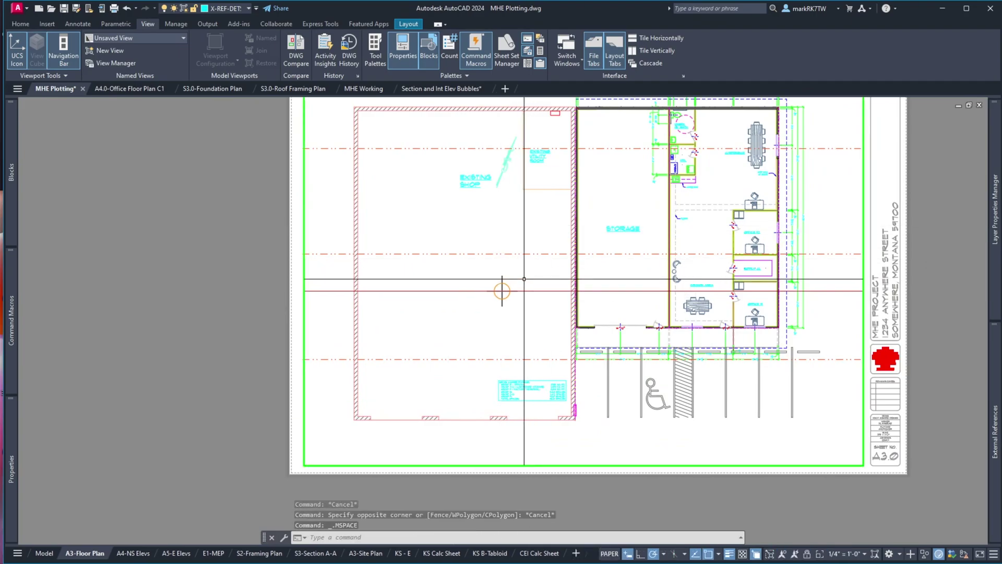
click(578, 272)
click(819, 430)
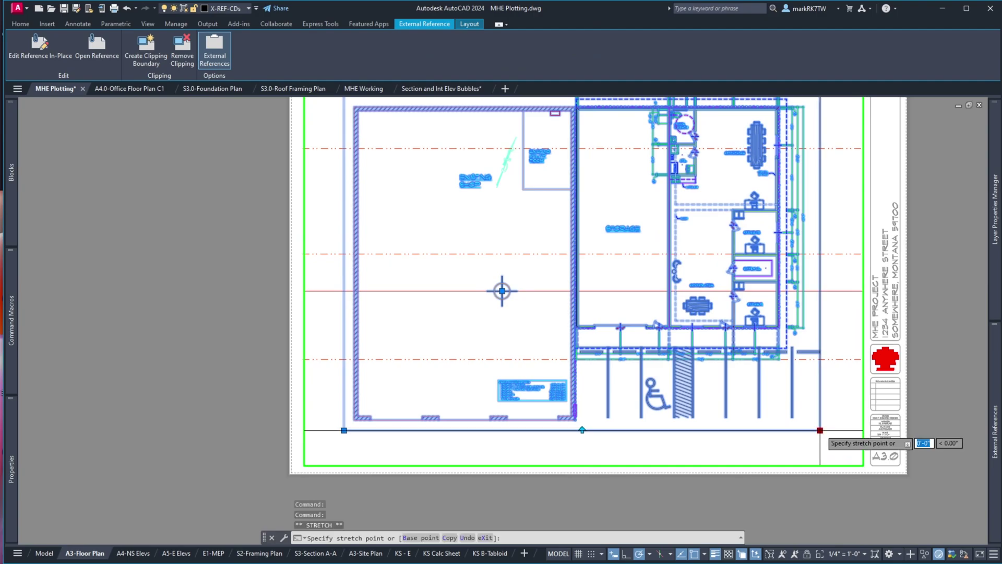
click(845, 430)
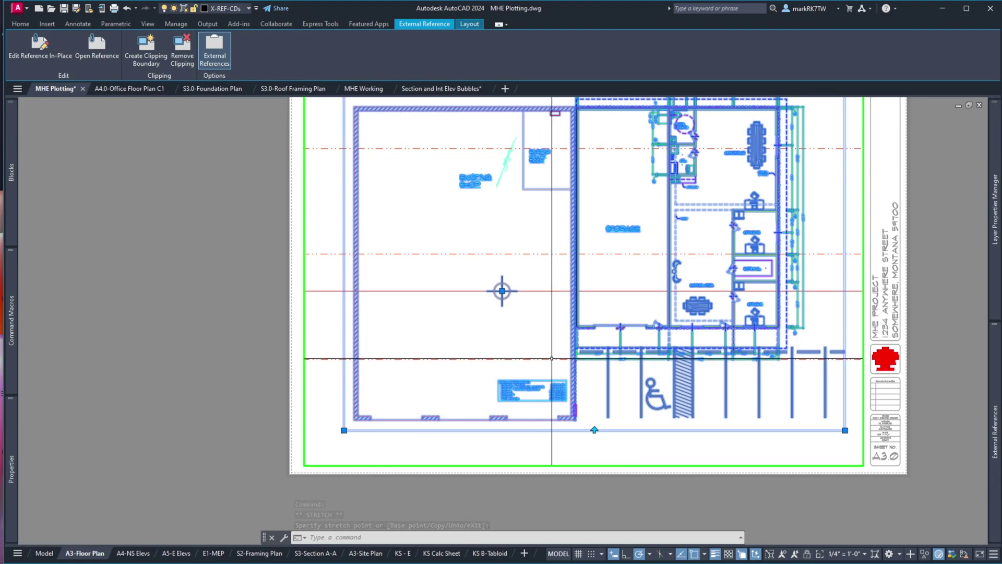
key(Escape)
Pan the floor plan left inside the viewport until the existing shop sits close to the frame's left line
text(p)
key(Return)
drag(642, 329, 604, 329)
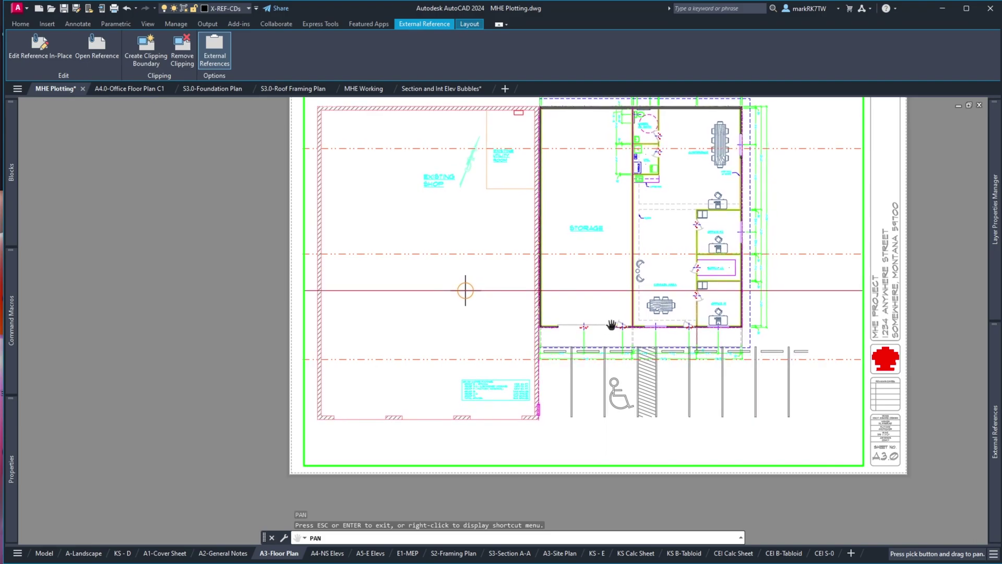
key(Escape)
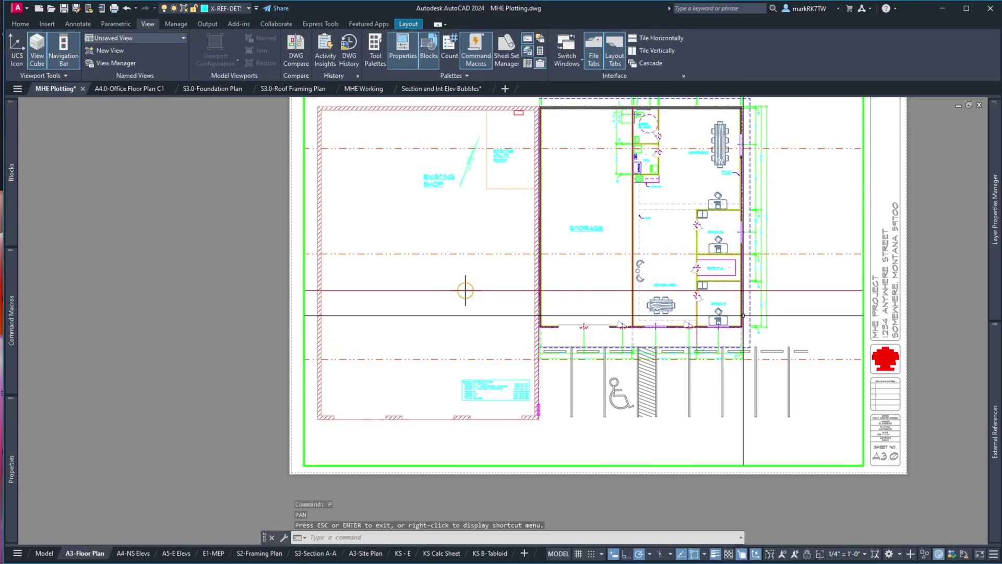
Stretch the floor plan's clipping boundary right until it nearly reaches the viewport's right edge, and return to paper space
click(465, 291)
click(809, 429)
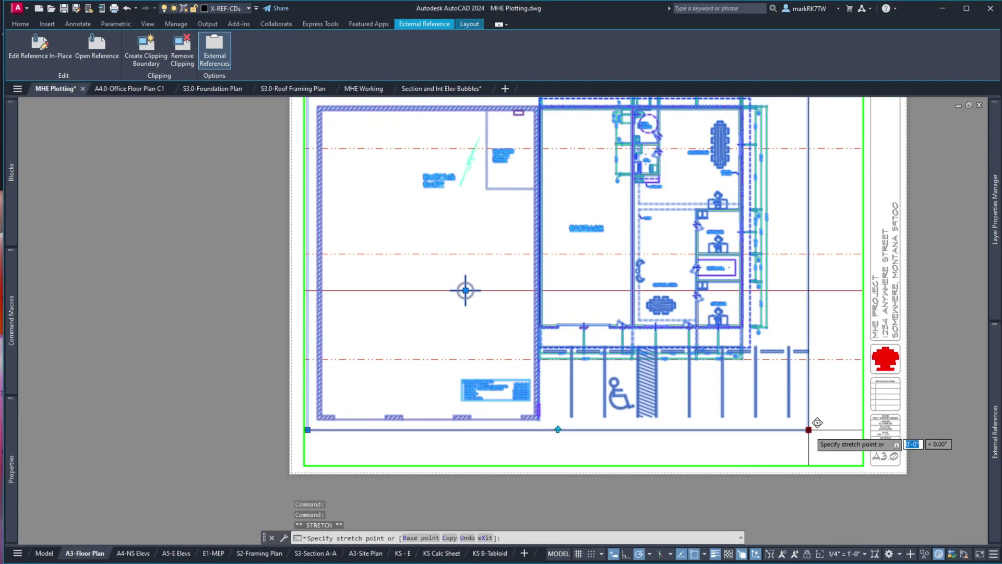
click(846, 429)
click(846, 429)
click(856, 429)
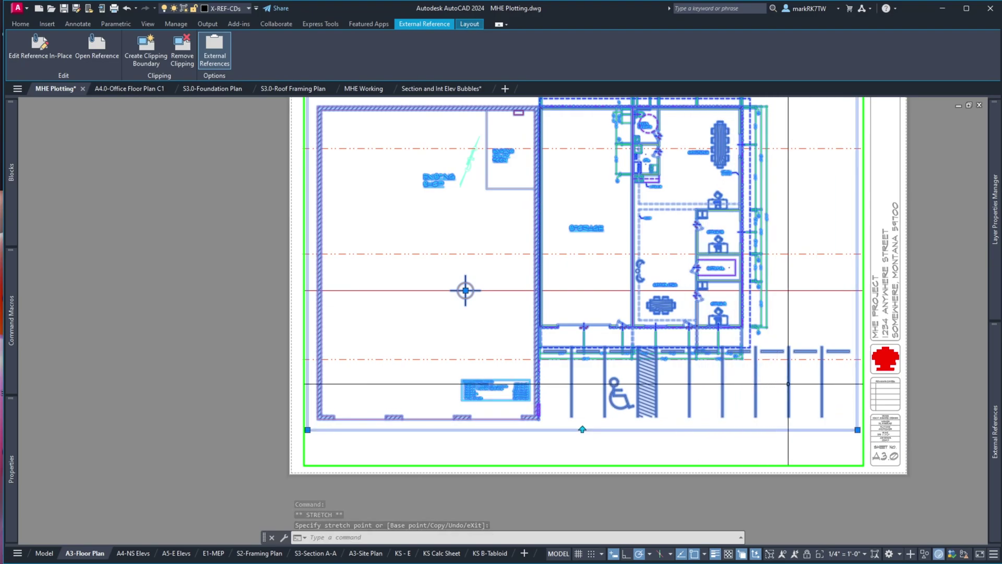
double_click(934, 408)
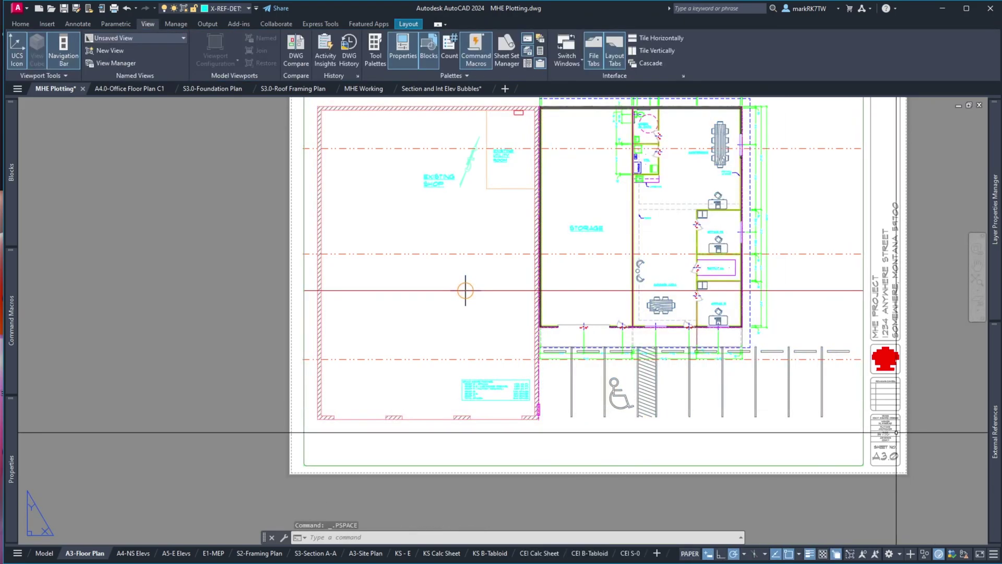
Examine the title block's plot date and scale and the dimensions overlapping the parking stalls on the A3-Floor Plan sheet
text(z)
key(Return)
text(e)
key(Return)
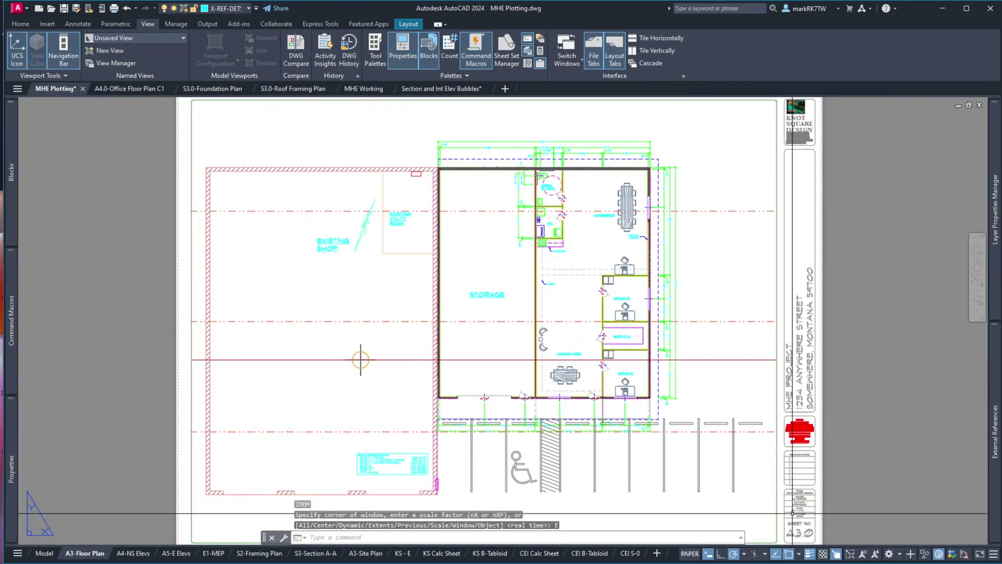
scroll(796, 511, down, 2)
scroll(794, 511, up, 8)
scroll(793, 510, up, 2)
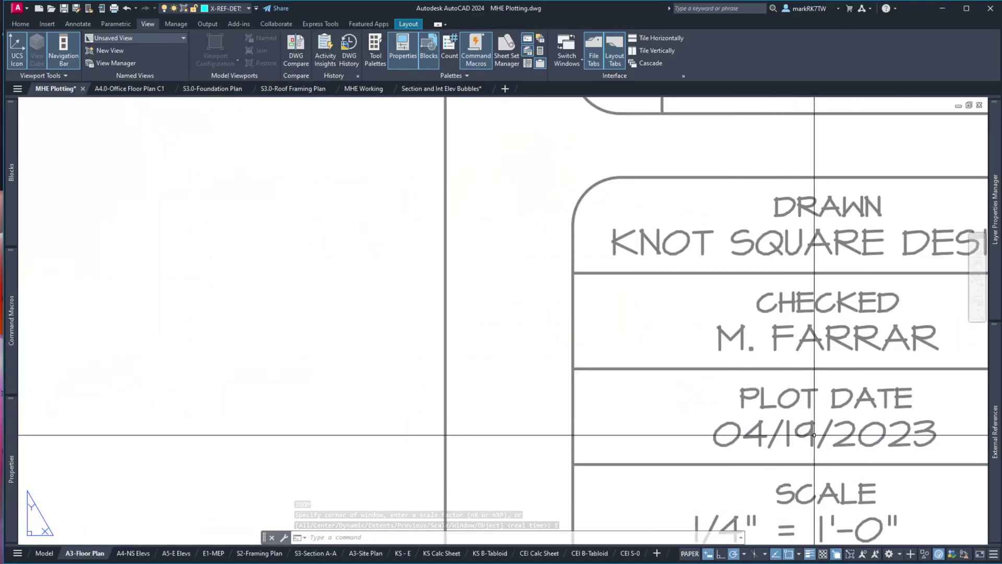
scroll(788, 433, down, 8)
scroll(785, 430, down, 2)
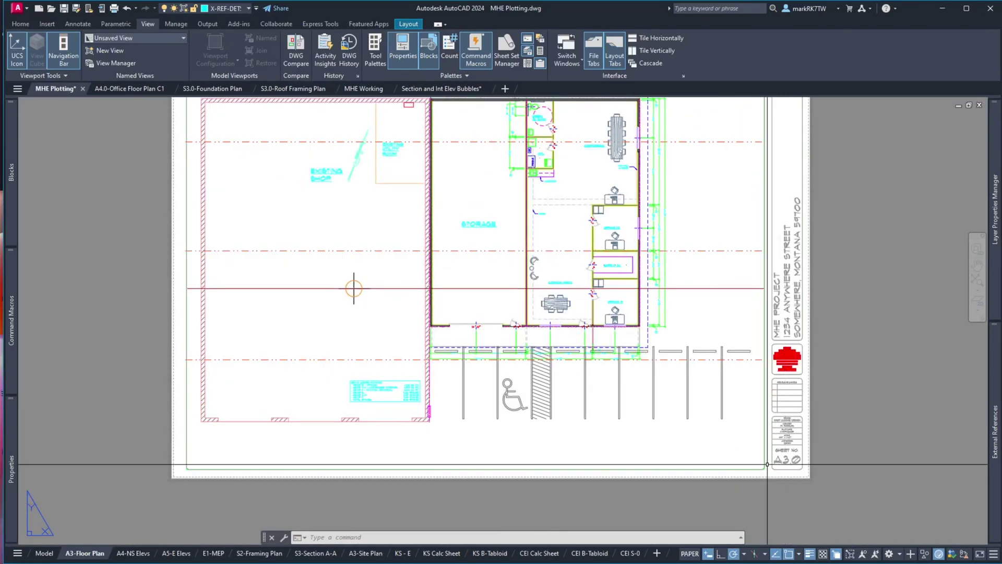
scroll(504, 360, up, 8)
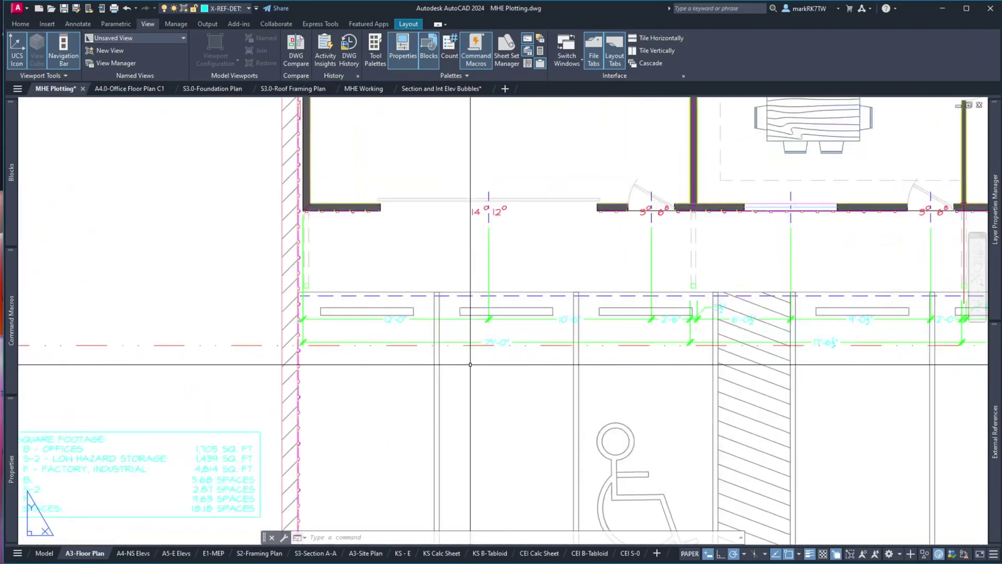
scroll(680, 292, down, 1)
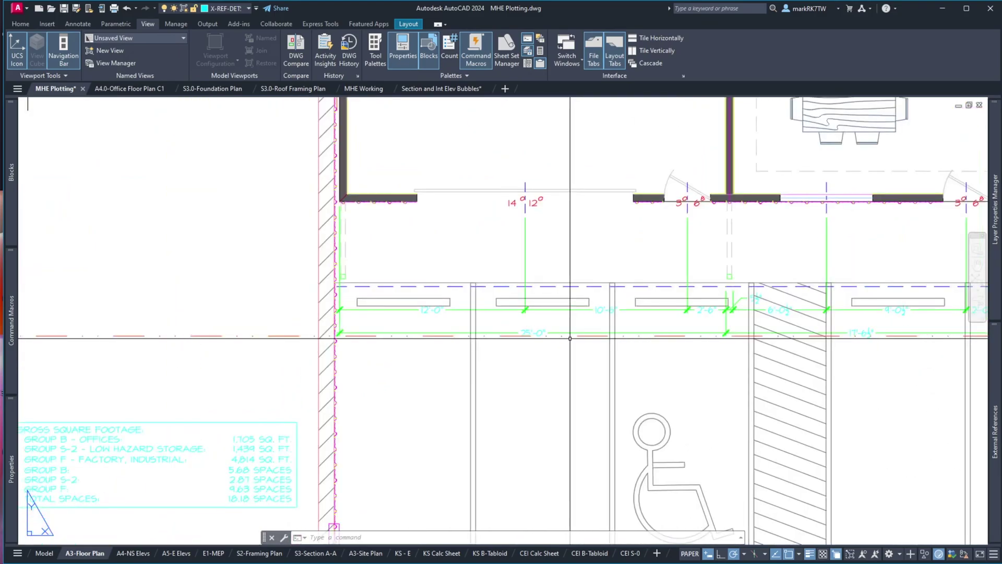
scroll(758, 296, up, 4)
scroll(725, 373, down, 10)
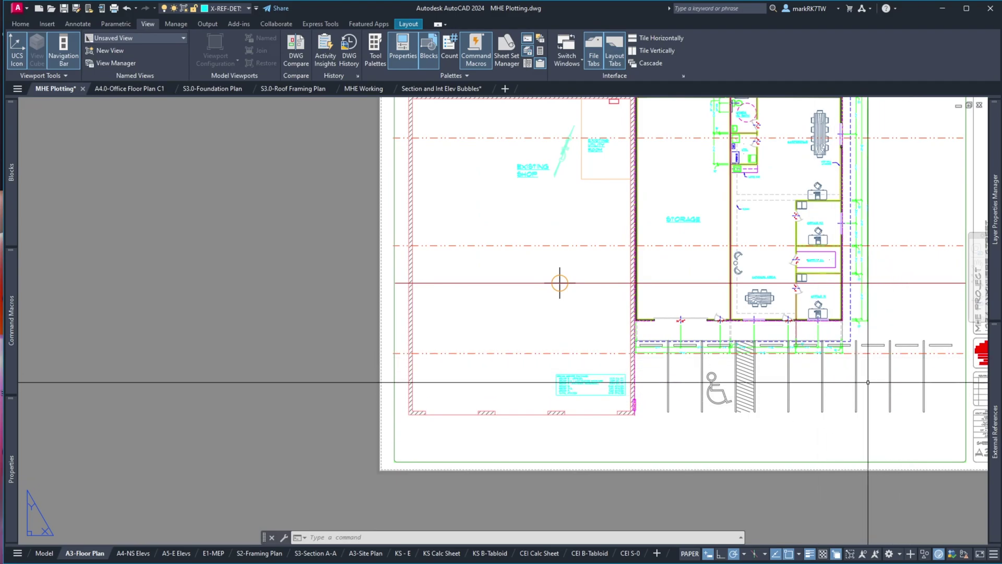
Set up an A3-Floor Plan plot with AutoCAD PDF (High Quality Print) on ARCH full bleed D (24.00 x 36.00 Inches) and preview it
text(z)
key(Return)
text(e)
key(Return)
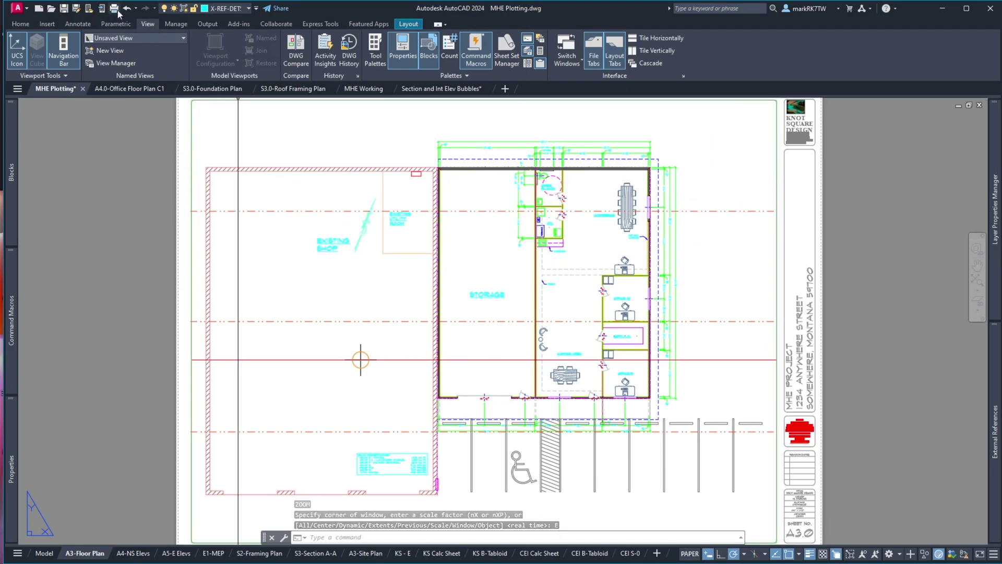
key(ctrl+p)
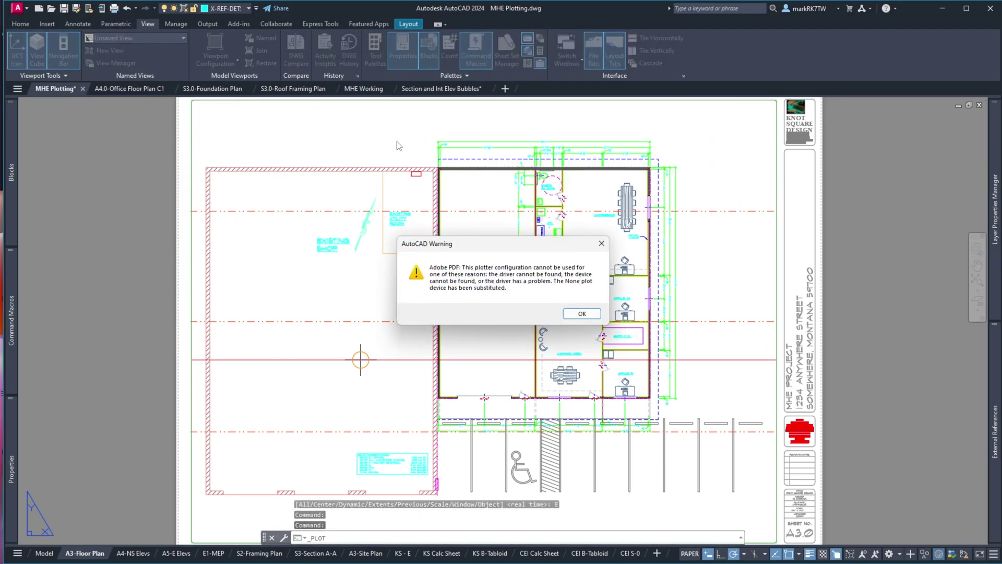
click(593, 314)
click(955, 177)
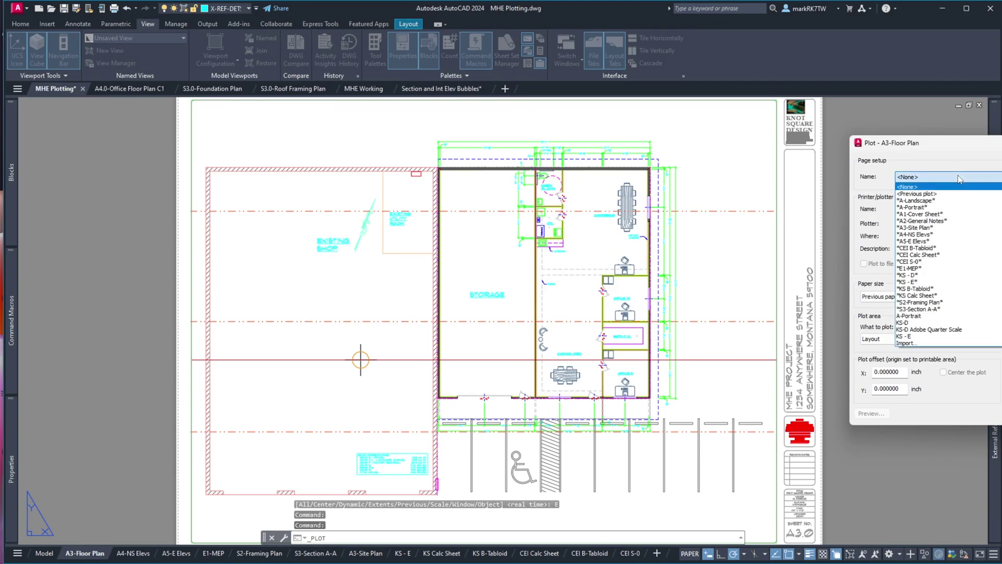
click(936, 200)
click(884, 413)
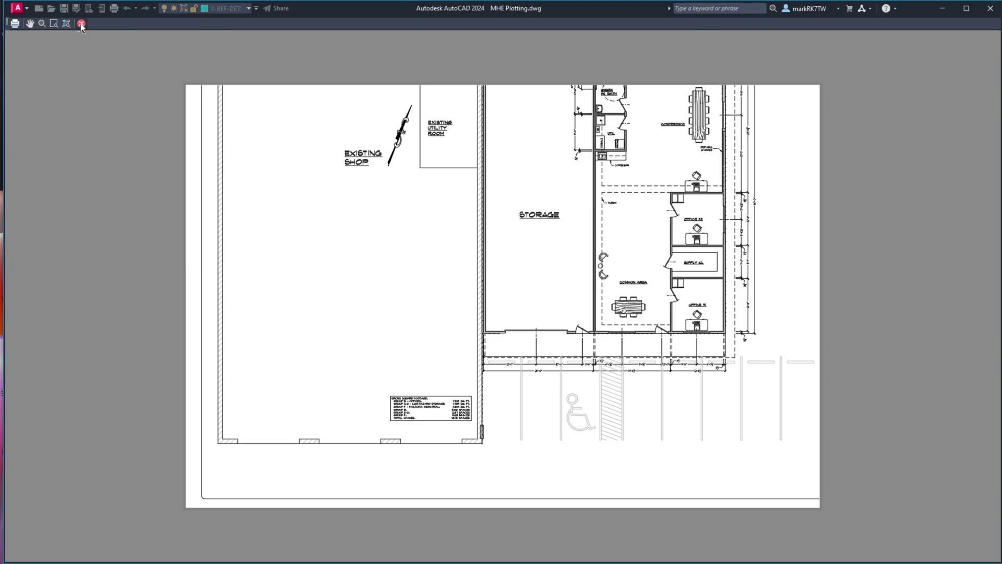
click(82, 24)
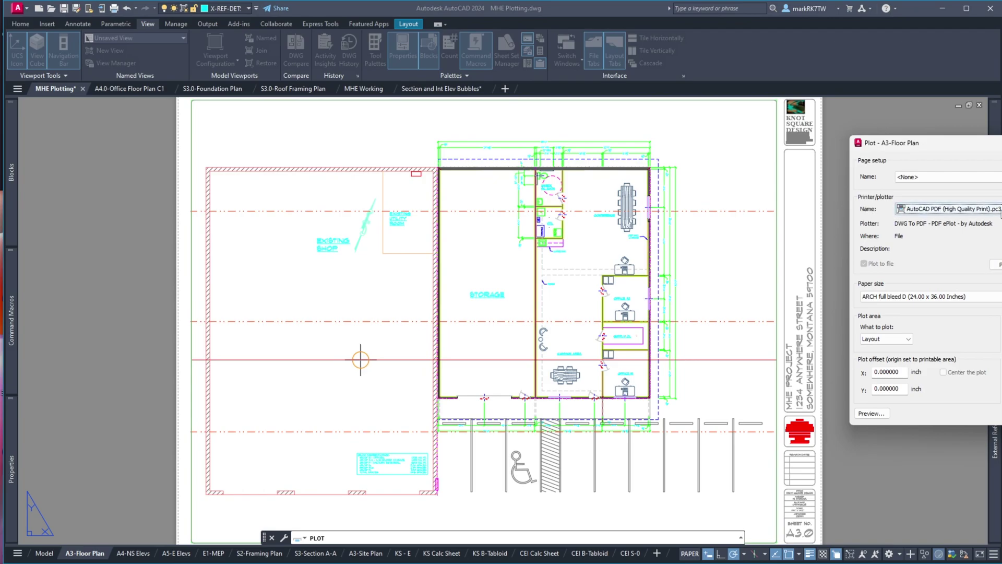
Set the paper size to ARCH full bleed E1 (30.00 x 42.00 Inches) and check the dimensions along the parking stalls in the plot preview
click(929, 296)
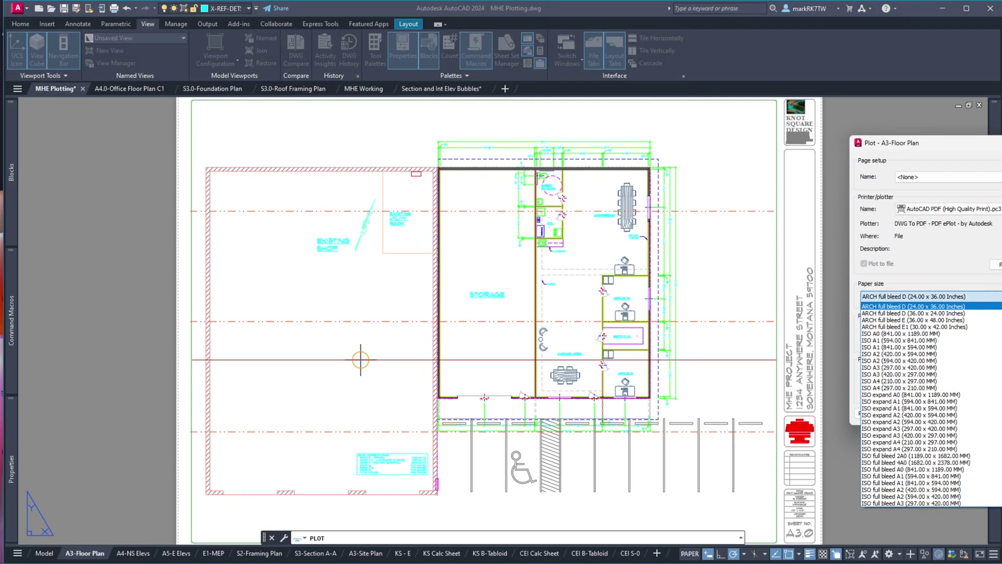
click(966, 327)
click(872, 413)
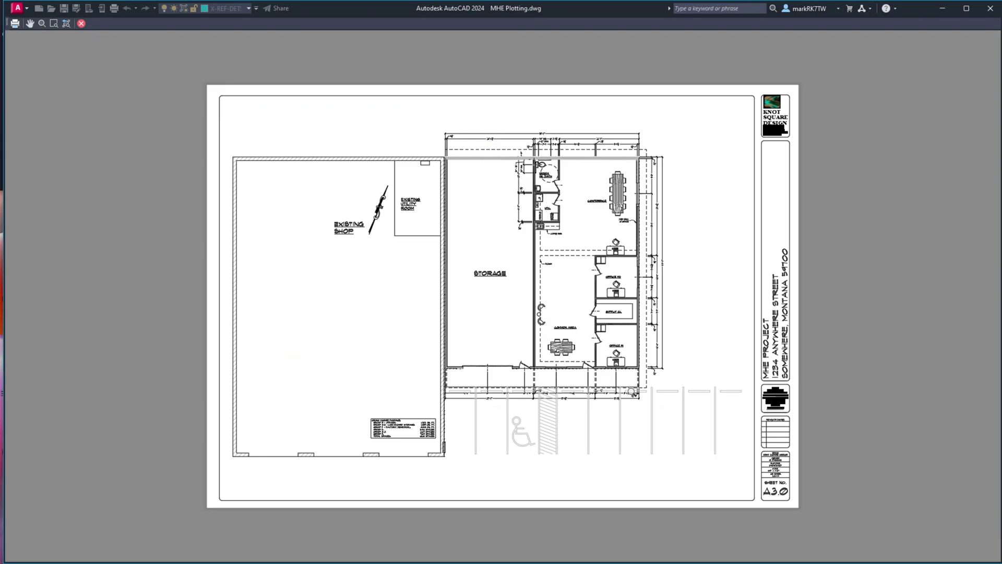
scroll(524, 395, up, 8)
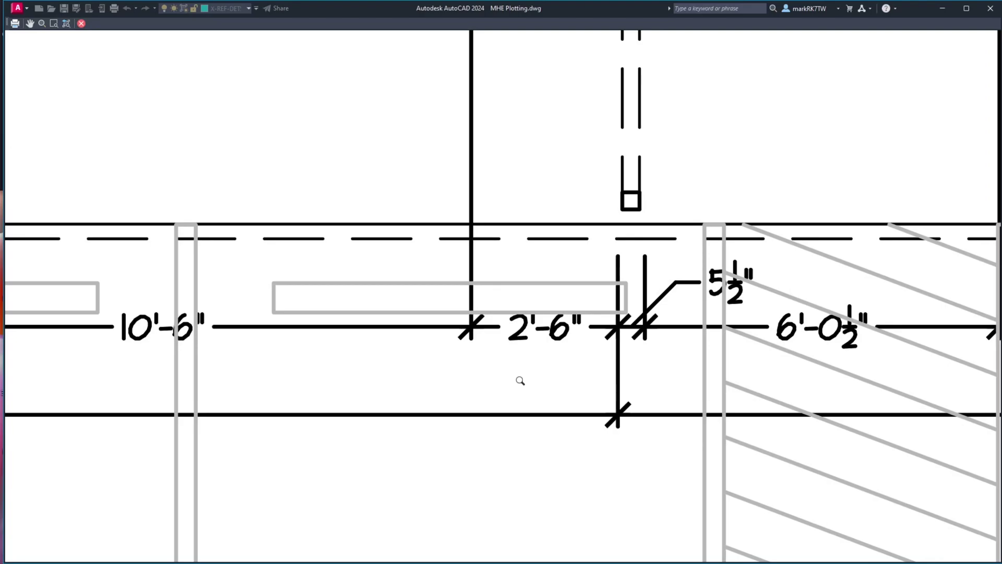
scroll(549, 376, down, 3)
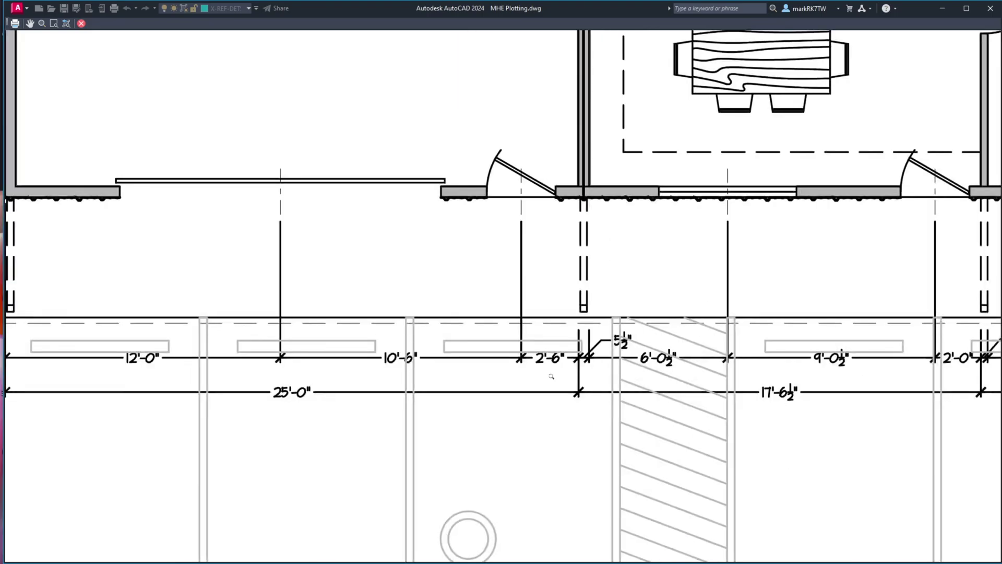
scroll(551, 377, down, 3)
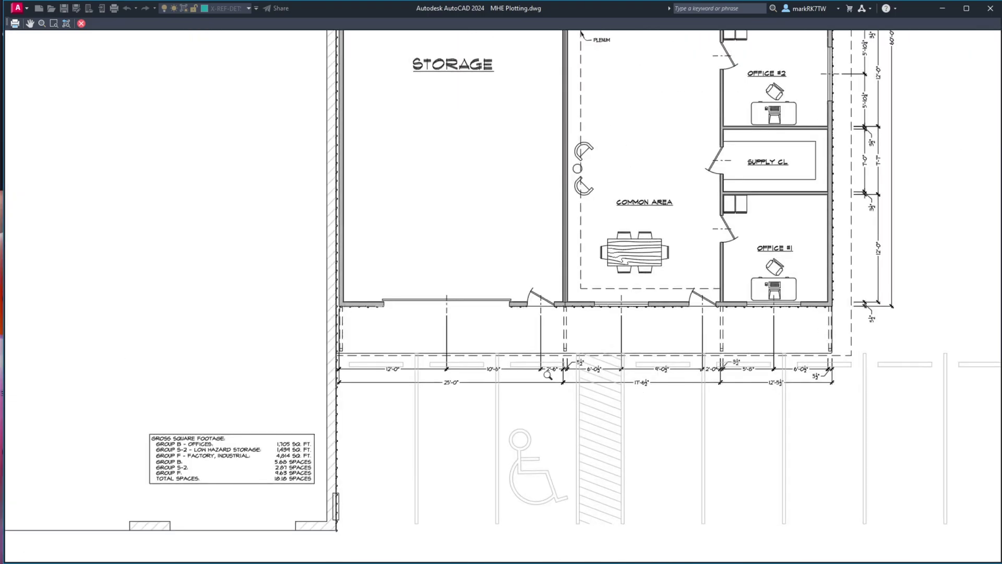
key(Escape)
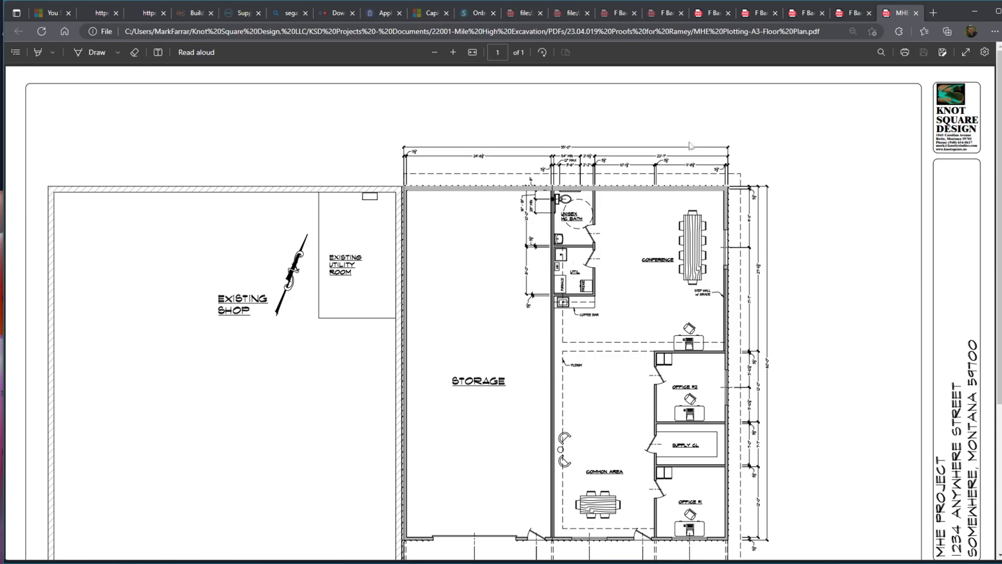
Fit the whole page of the plotted A3-Floor Plan PDF in the browser's viewer
click(472, 52)
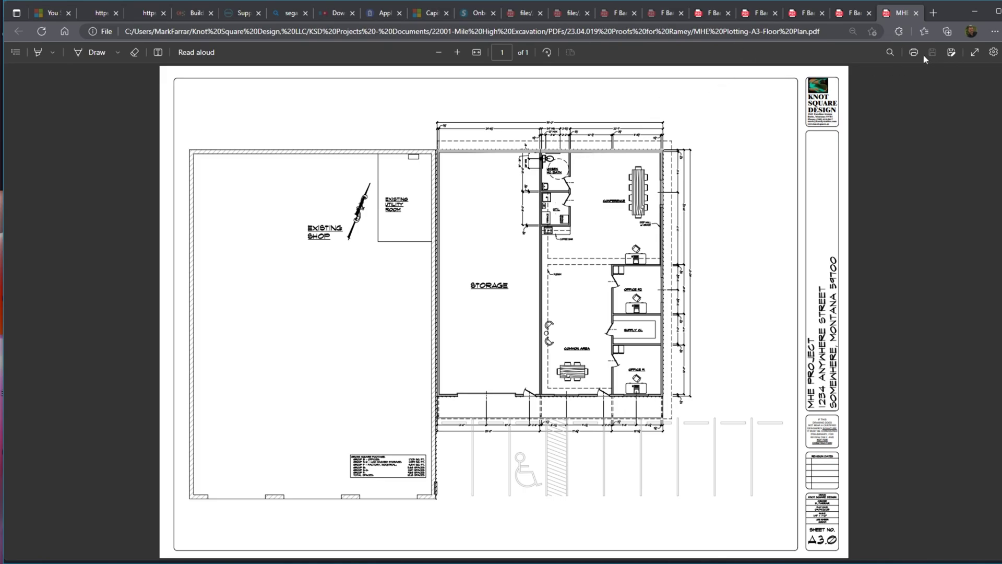
Review the Fisher Barn PDF sheets, including the sections, elevations and floor plan, in the other browser tabs
click(851, 13)
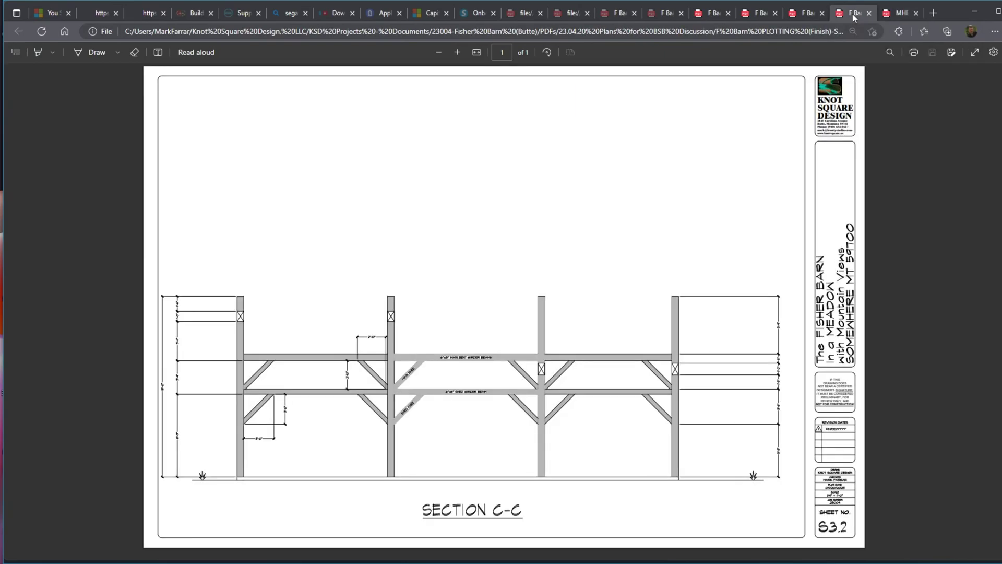
click(813, 13)
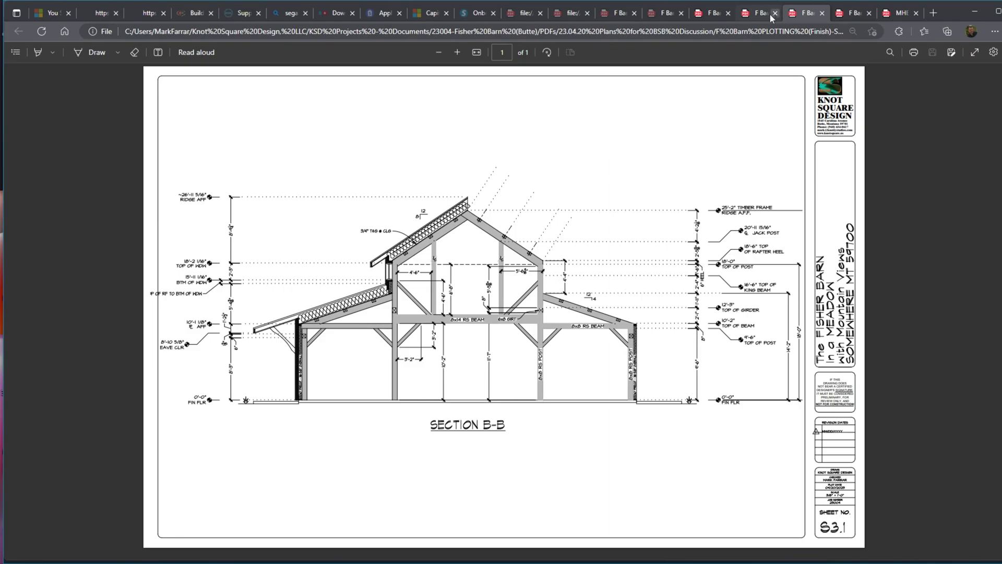
click(763, 14)
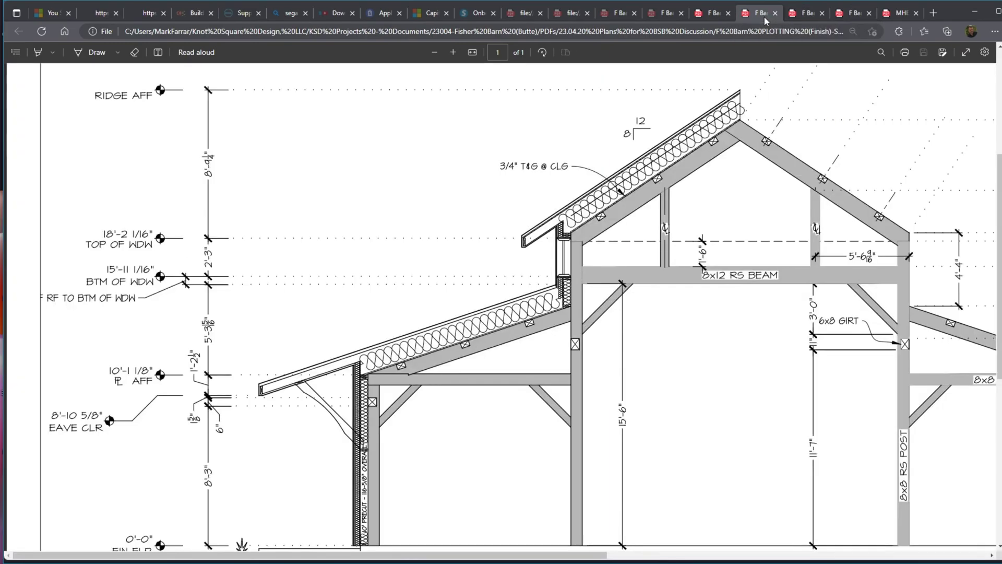
click(709, 15)
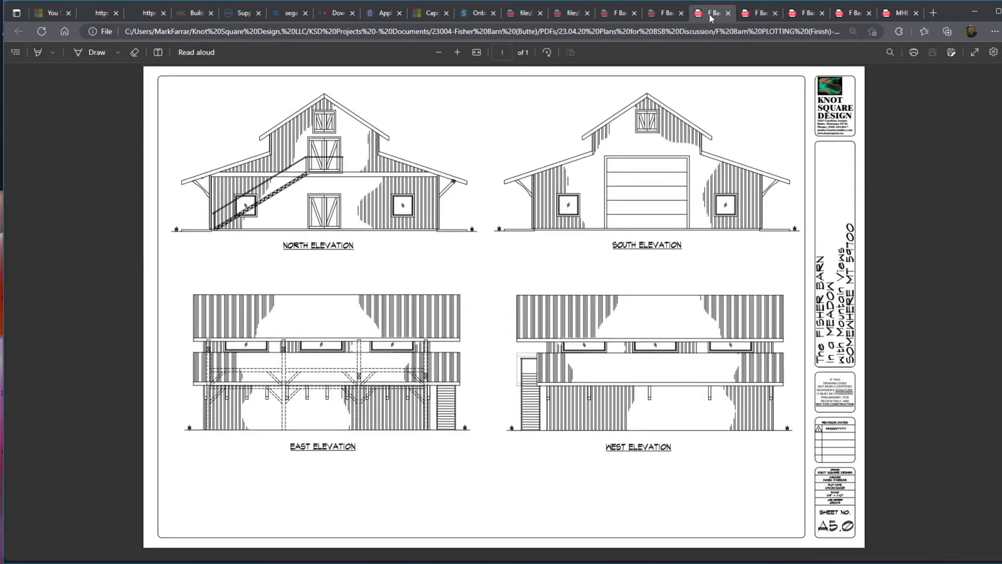
click(663, 15)
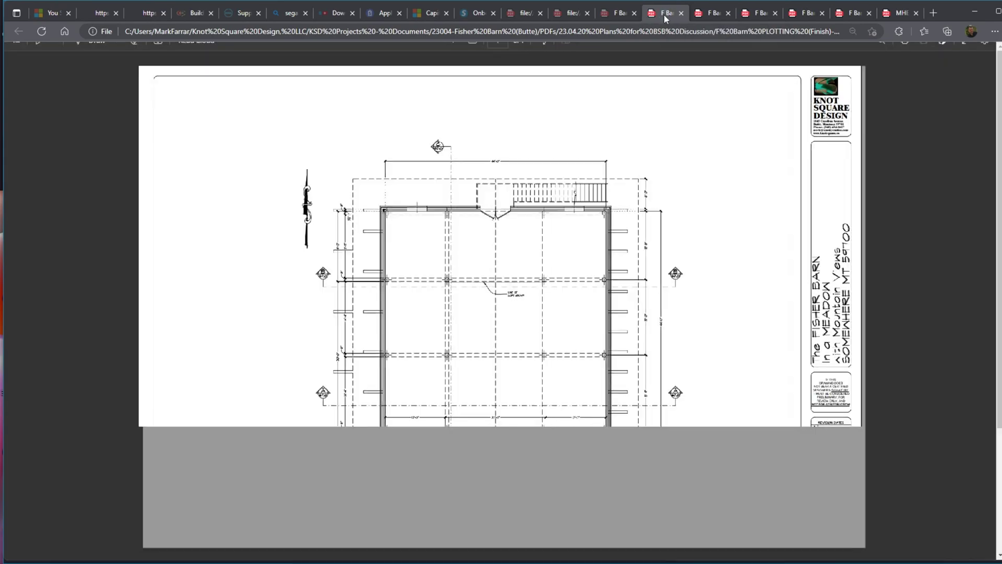
click(618, 13)
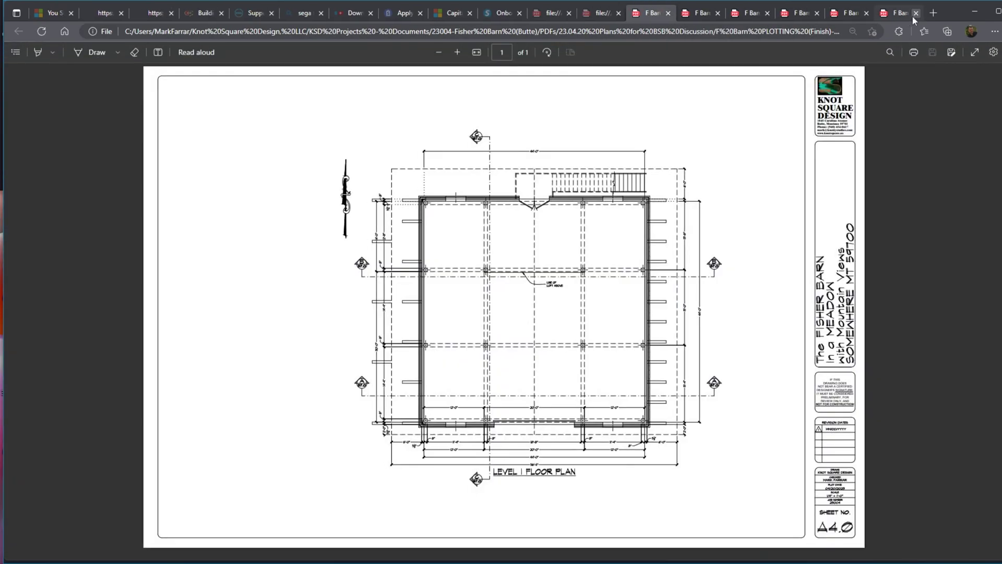
Close the A3-Floor Plan PDF, switch to AutoCAD and open the A4-NS Elevs layout
click(916, 13)
click(974, 11)
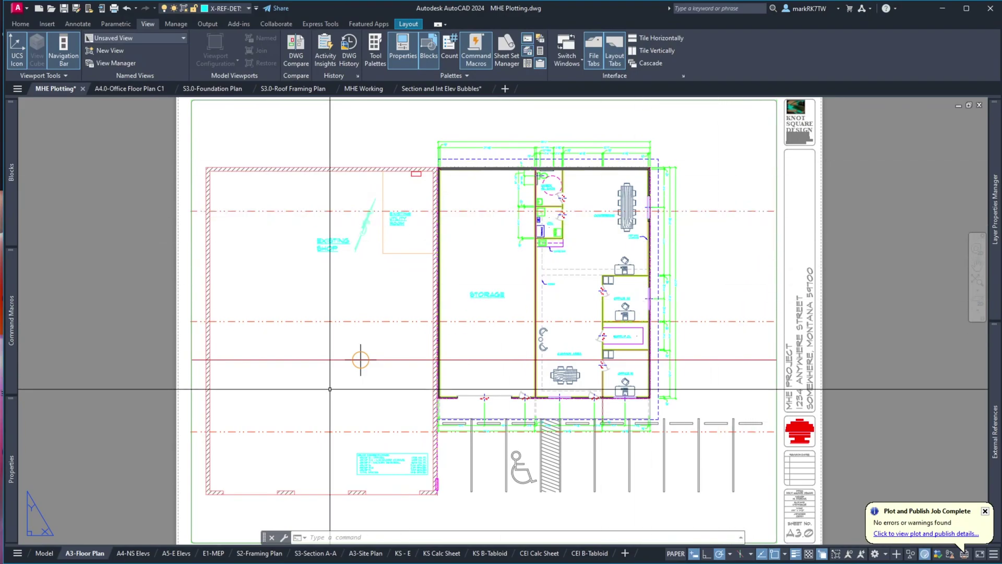
click(145, 554)
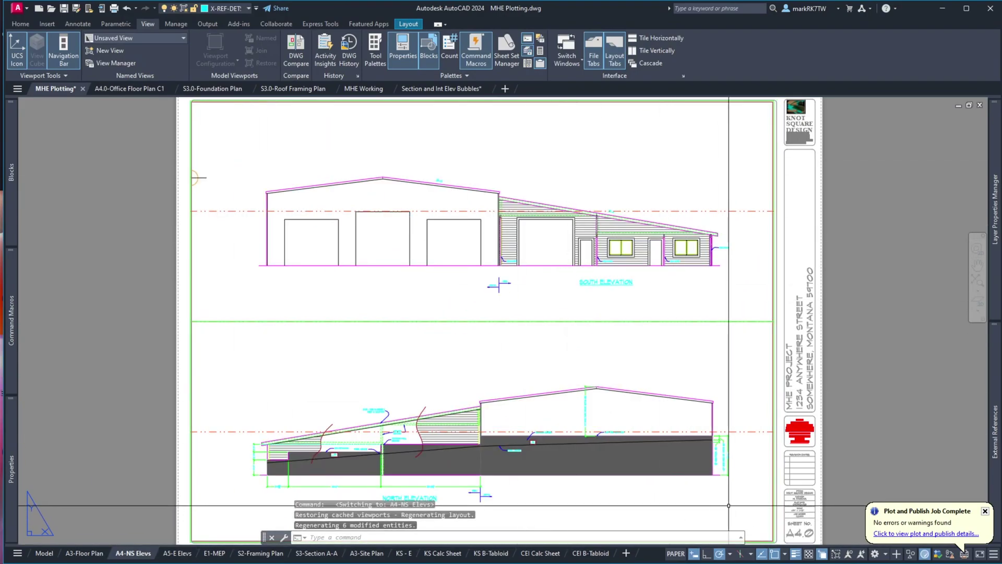
Check the plot date and scale in the A4-NS Elevs title block and fit the sheet to the drawing extents
scroll(818, 517, up, 10)
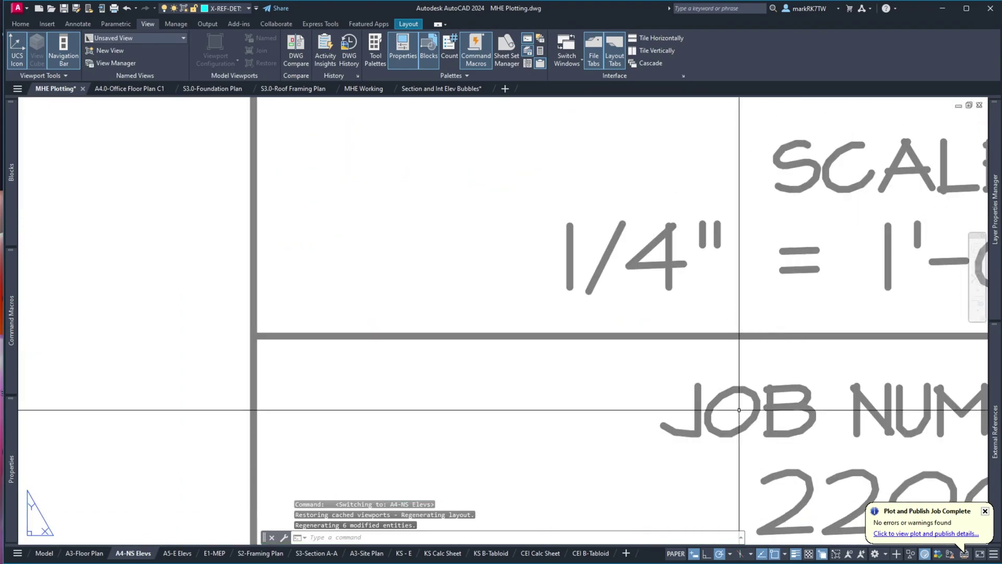
scroll(736, 407, down, 2)
text(z)
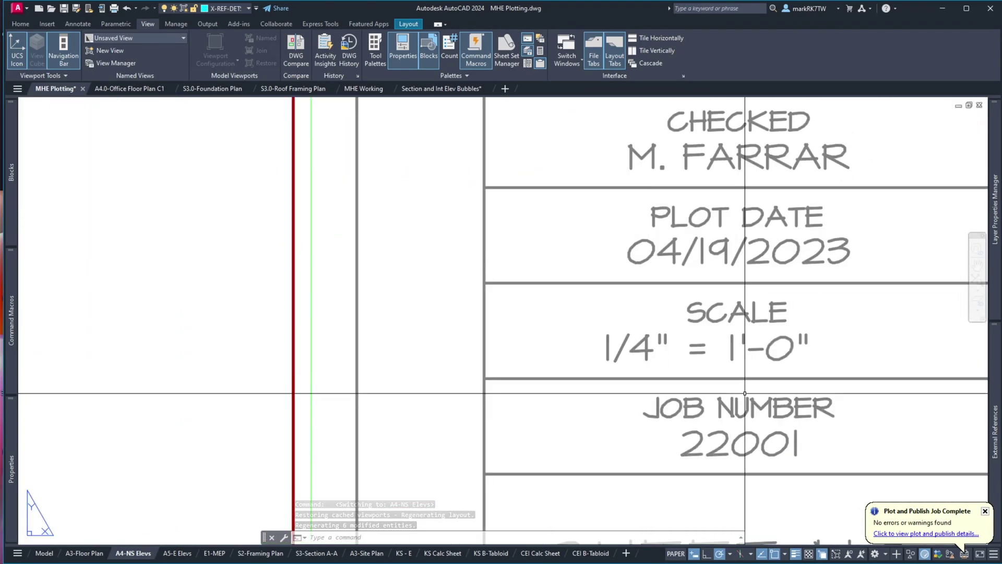
key(Return)
text(e)
key(Return)
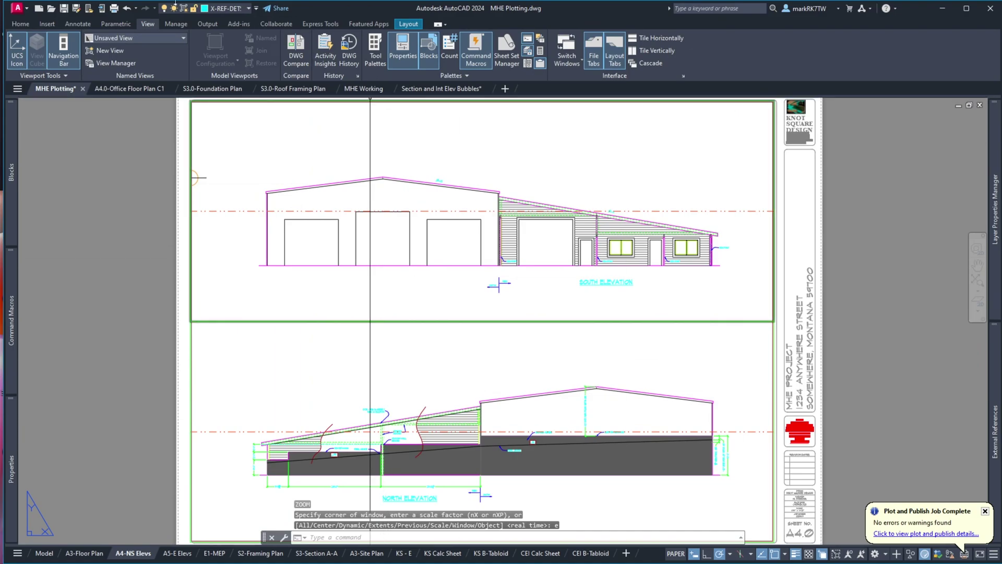
Save the drawing, apply the <Previous plot> page setup to the A4-NS Elevs plot and preview it
click(63, 8)
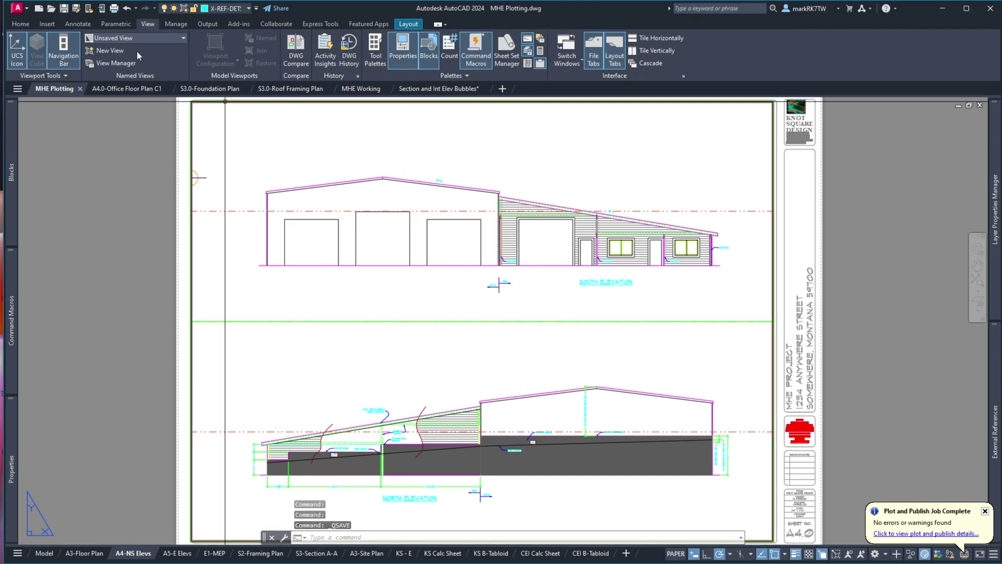
click(114, 10)
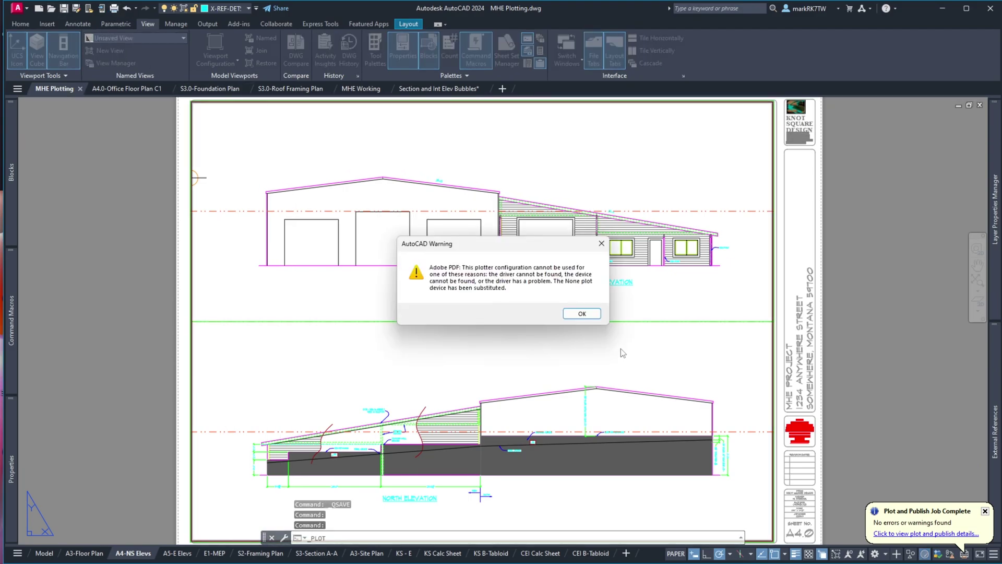
click(582, 314)
click(928, 175)
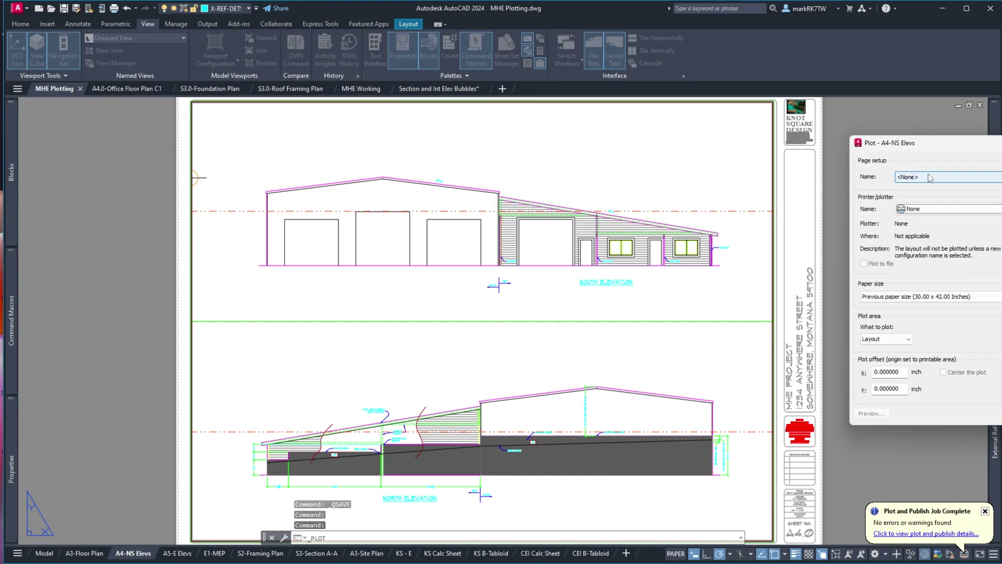
click(918, 193)
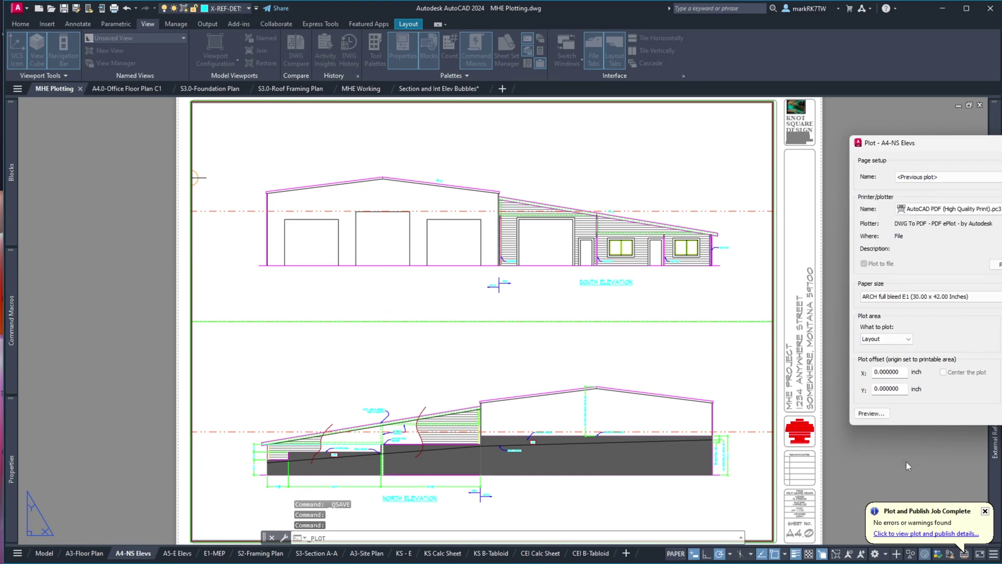
click(873, 413)
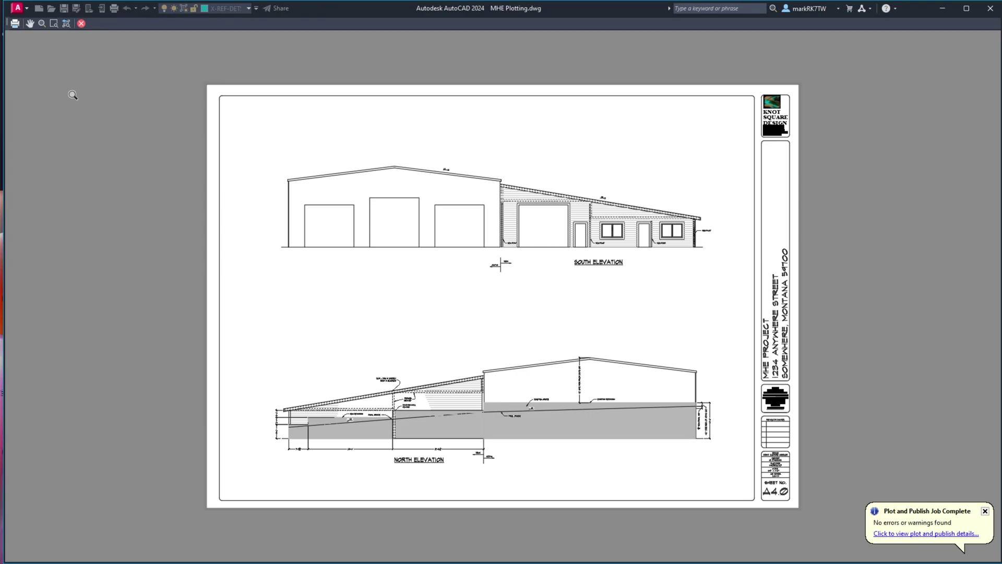
Plot A4-NS Elevs to PDF from the preview and fit the whole page in the browser's viewer
click(15, 24)
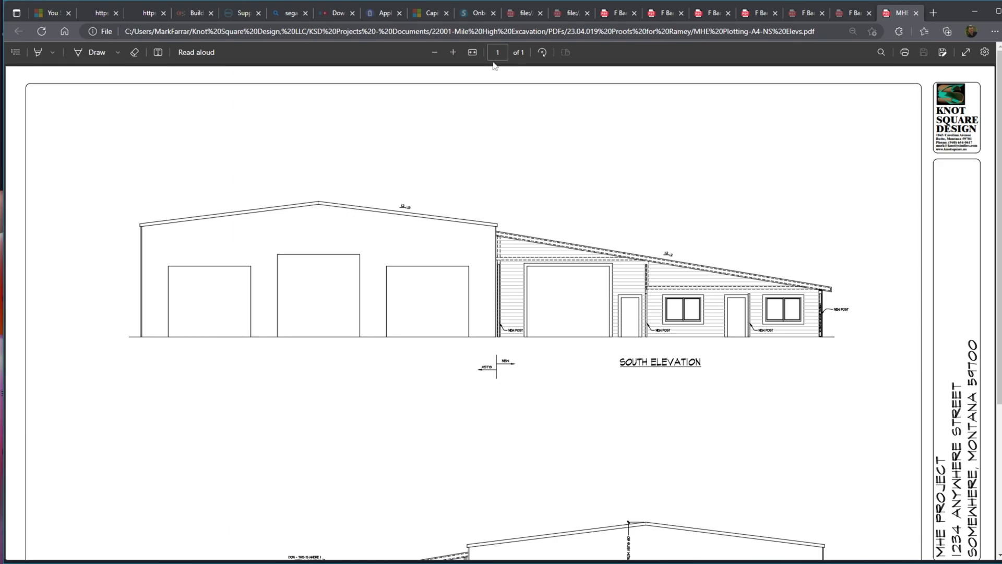
click(474, 52)
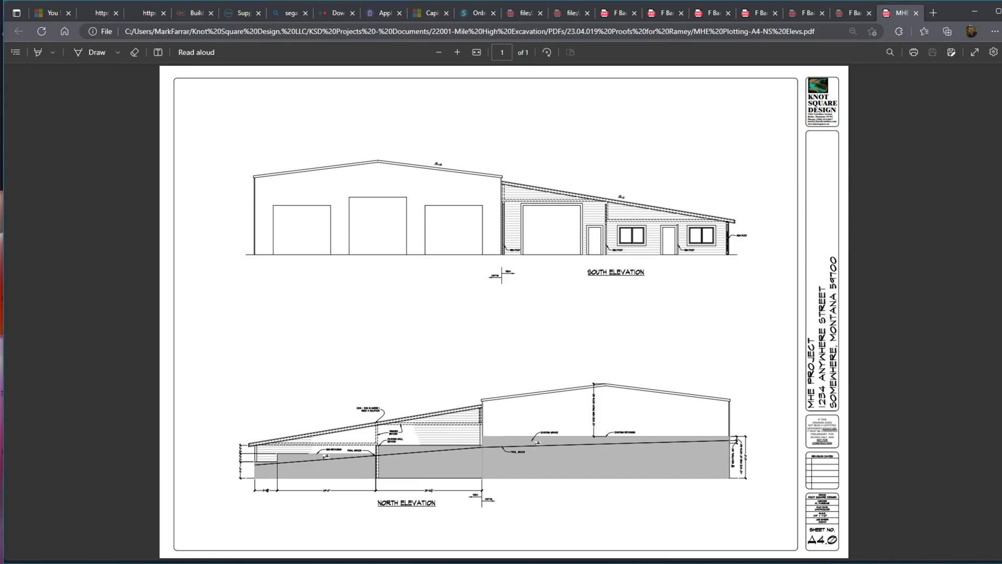
Switch to File Explorer and open the 23.04.06 plot folder under the Mile High Excavation project's PDFs
mouse_move(606, 559)
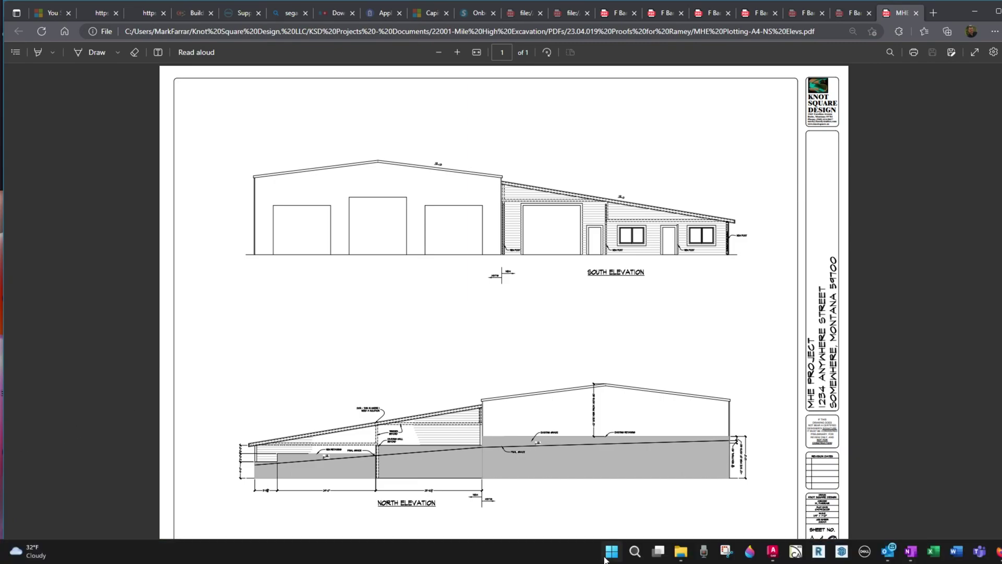
mouse_move(681, 551)
click(687, 519)
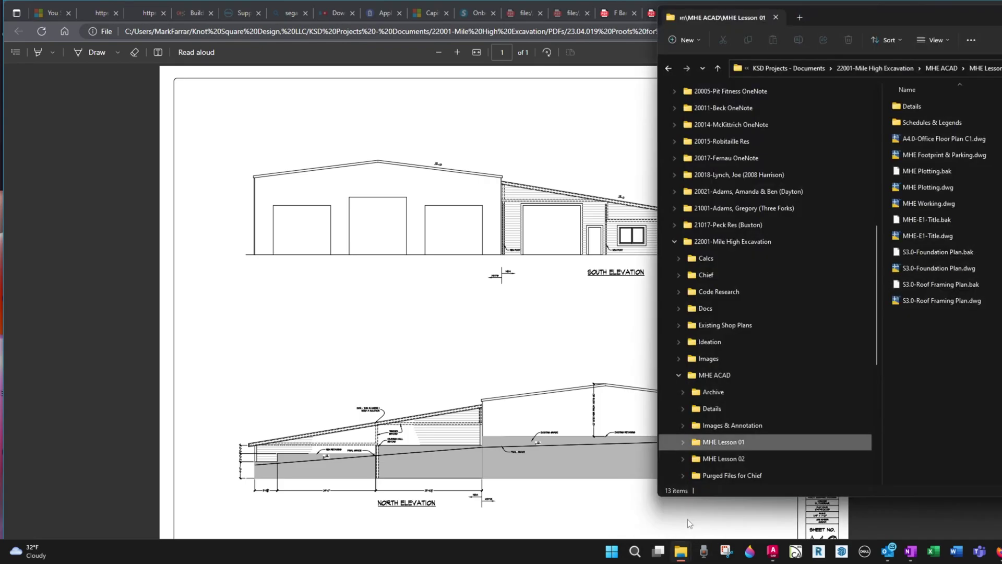
click(741, 458)
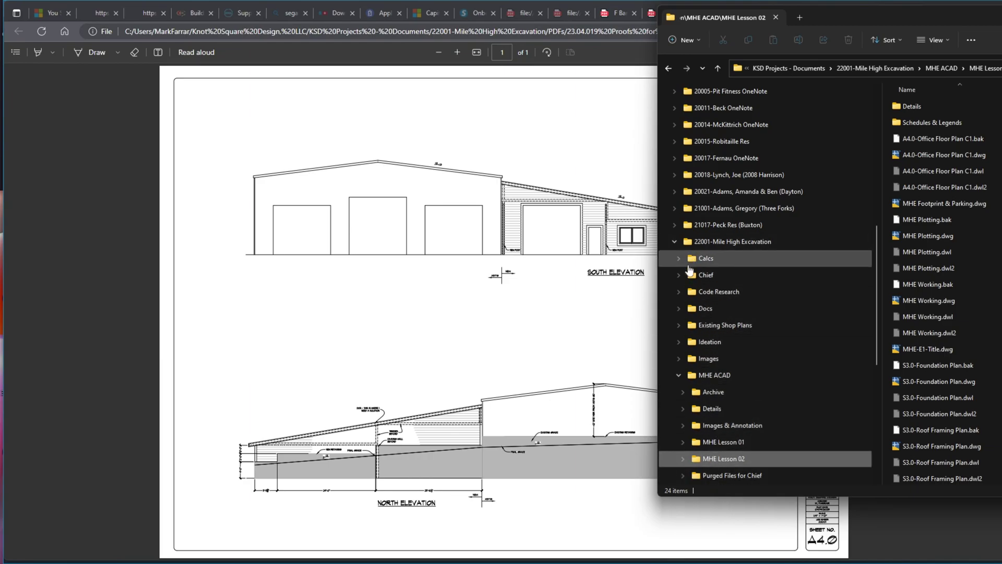
scroll(691, 433, down, 4)
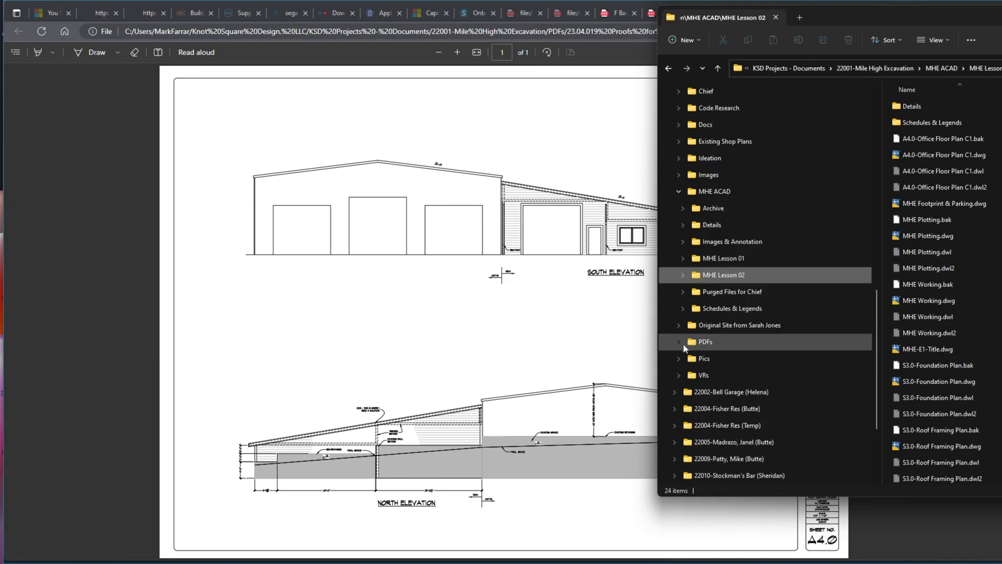
click(679, 342)
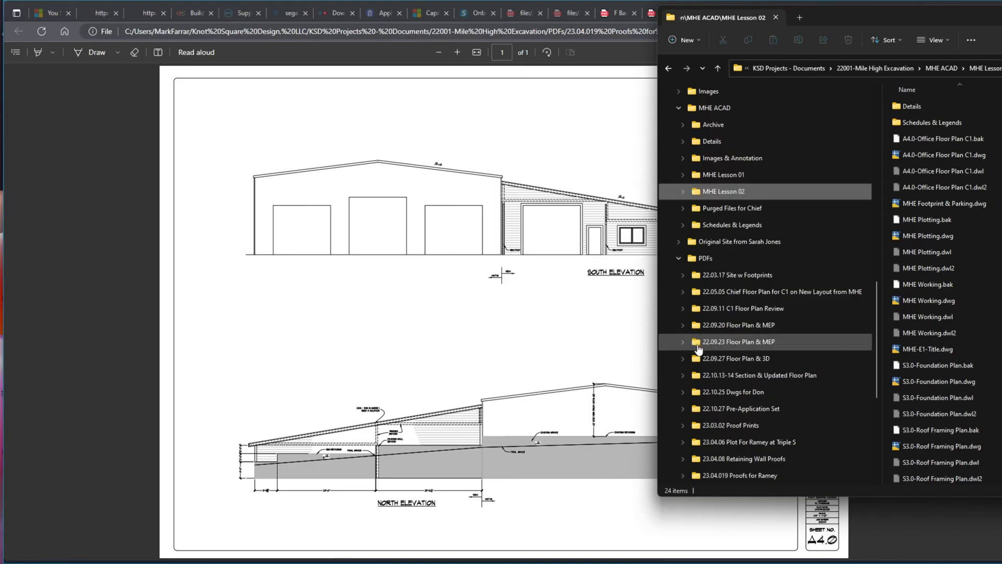
click(724, 442)
drag(867, 17, 539, 23)
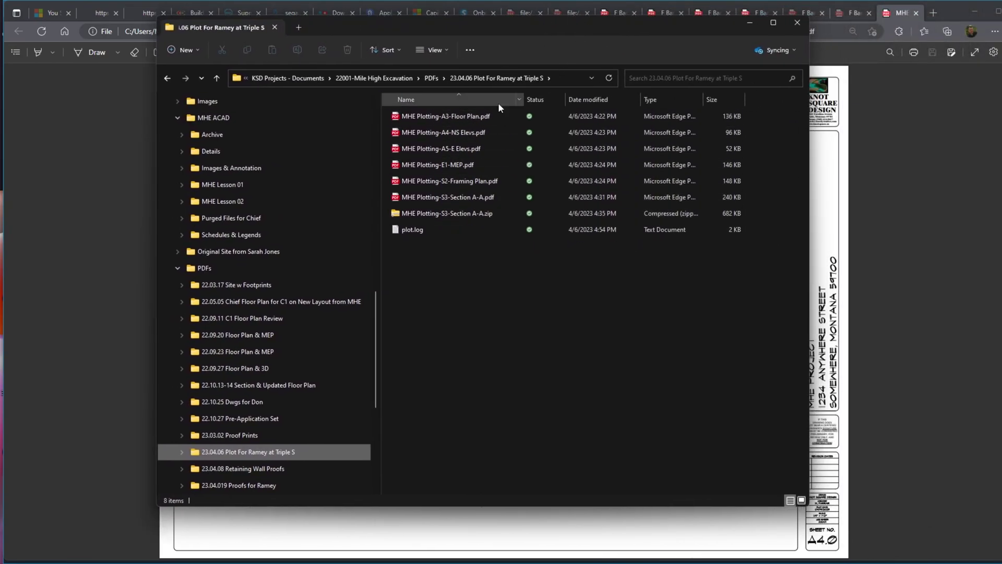
Select the six MHE Plotting PDFs and bring up their file actions, including compression to ZIP
drag(494, 118, 467, 194)
right_click(468, 196)
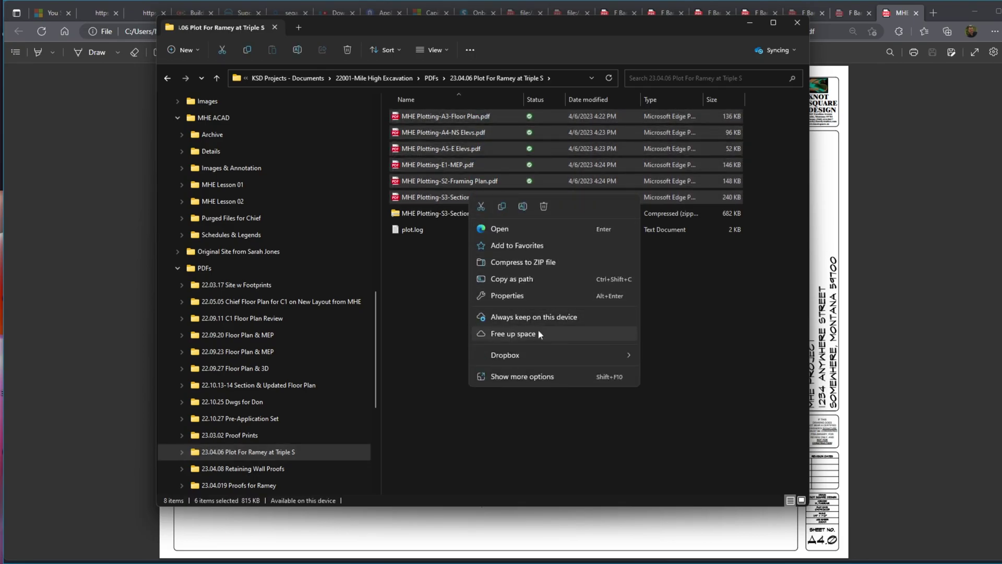
click(364, 117)
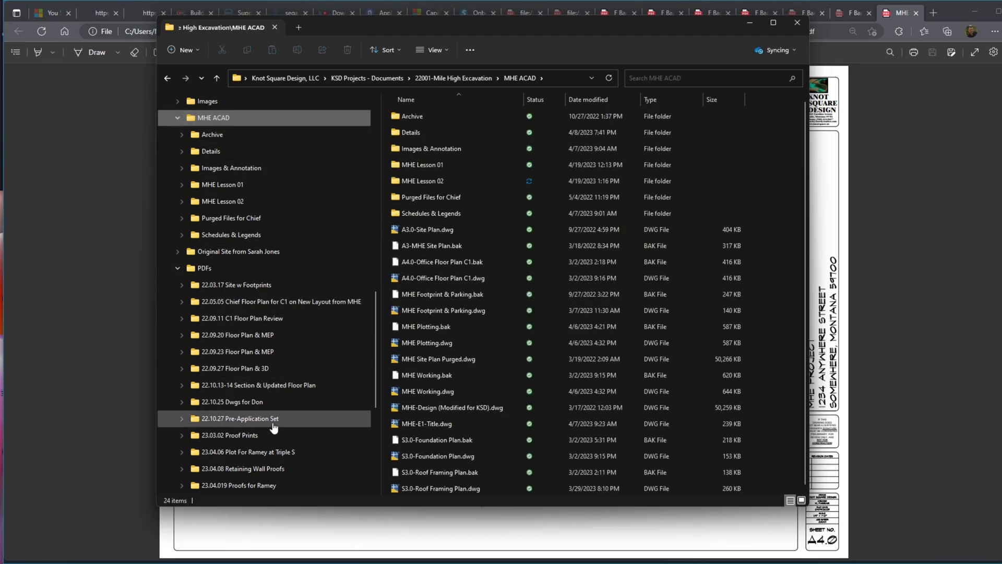
Open the project's PDFs folder, select the 23.04.019 proofs folder and move the File Explorer window out of the way
click(196, 271)
click(427, 315)
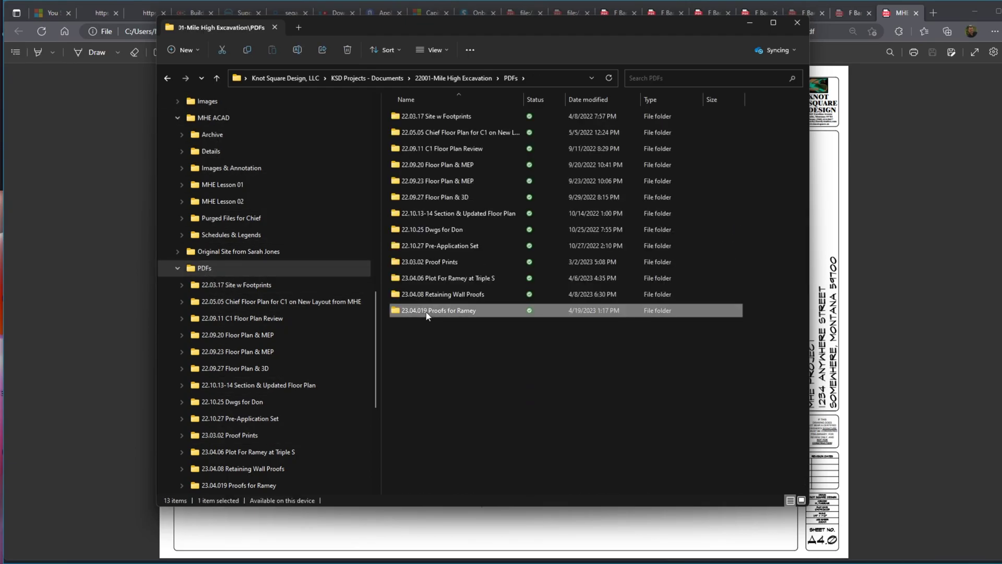
drag(634, 33, 1001, 37)
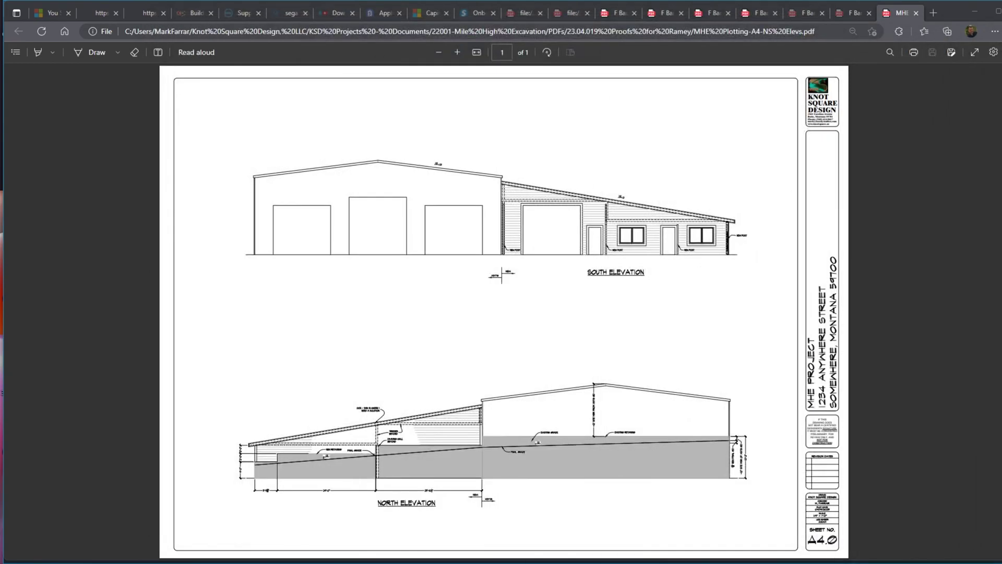